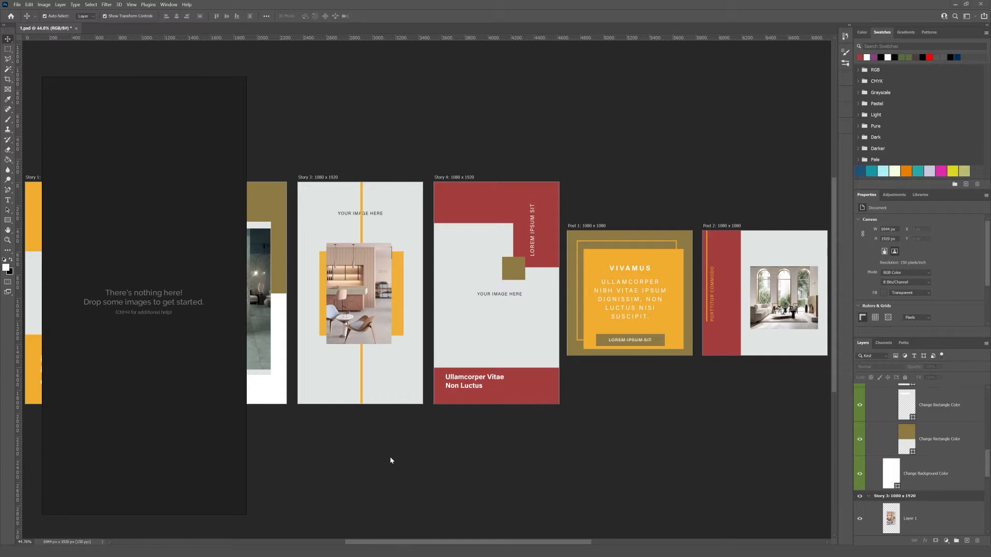
Reposition the interior photo on the Story 3 artboard so it overlaps the orange rectangle
{"action": "left_click", "coordinate": [416, 150]}
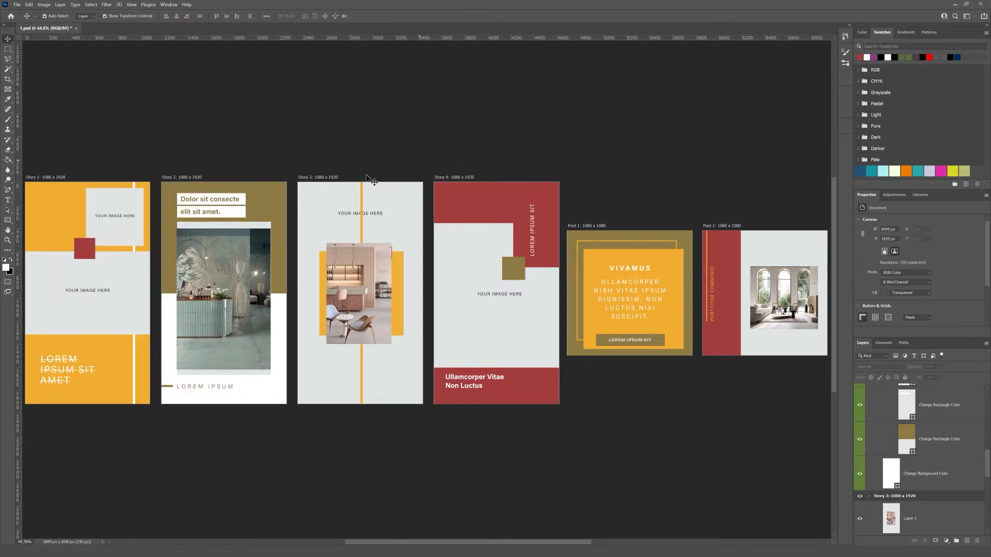
{"action": "left_click_drag", "start_coordinate": [343, 313], "coordinate": [374, 317]}
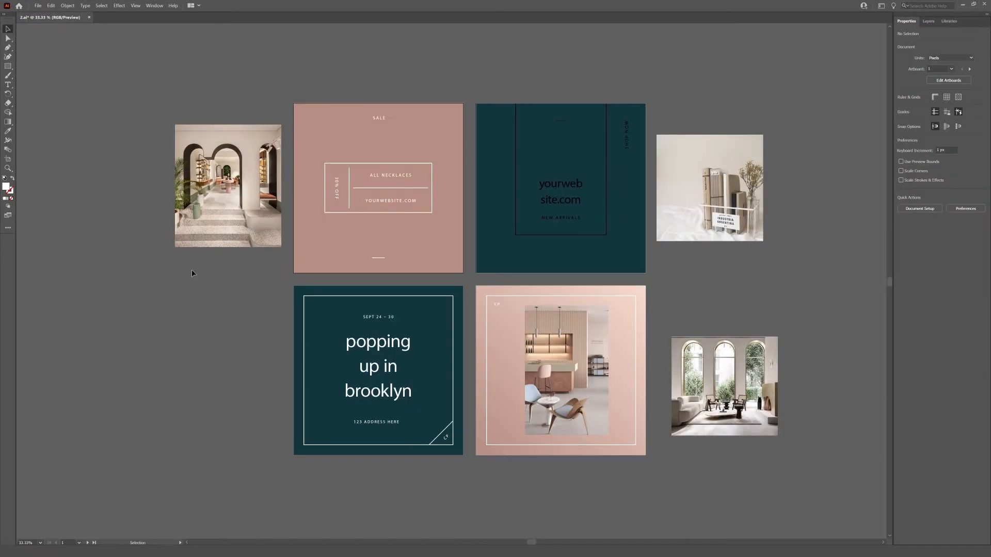
Switch to Illustrator and move the arched hallway photo onto the pink sale artboard and the books photo onto the teal artboard
{"action": "left_click_drag", "start_coordinate": [220, 203], "coordinate": [367, 205]}
{"action": "left_click_drag", "start_coordinate": [700, 201], "coordinate": [551, 195]}
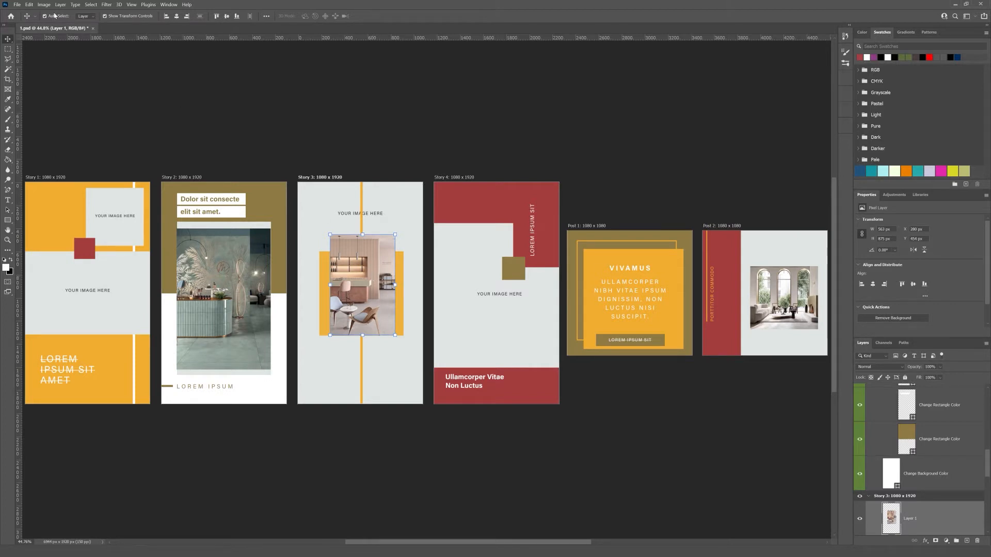
Switch to Photoshop and check the Overscroll option in the Tools preferences
{"action": "left_click", "coordinate": [29, 5]}
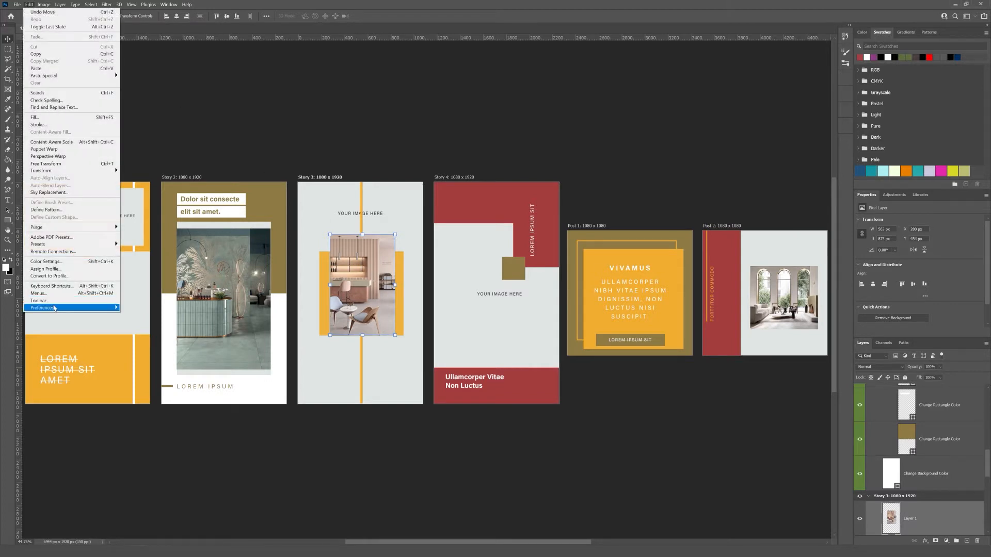
{"action": "mouse_move", "coordinate": [57, 308]}
{"action": "left_click", "coordinate": [163, 326]}
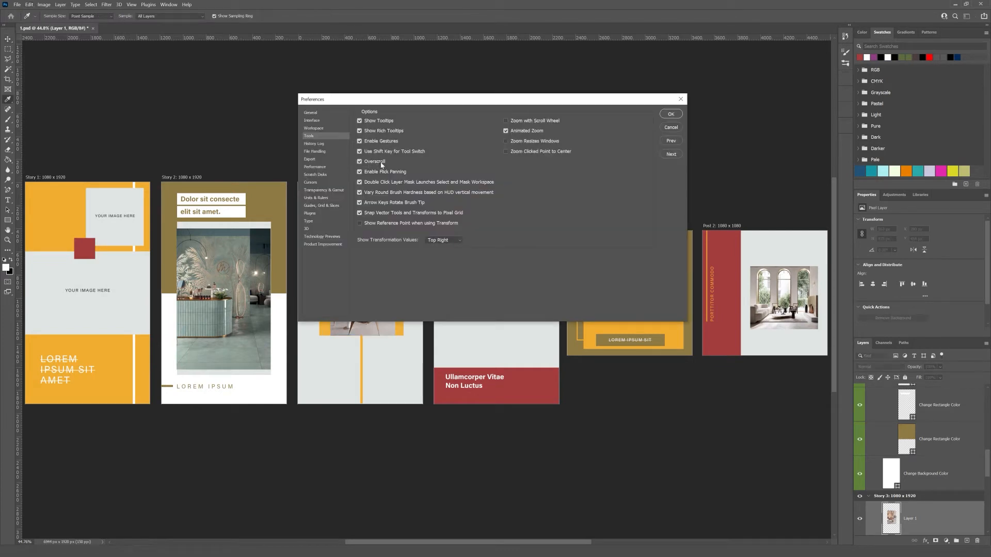
{"action": "left_click", "coordinate": [671, 114]}
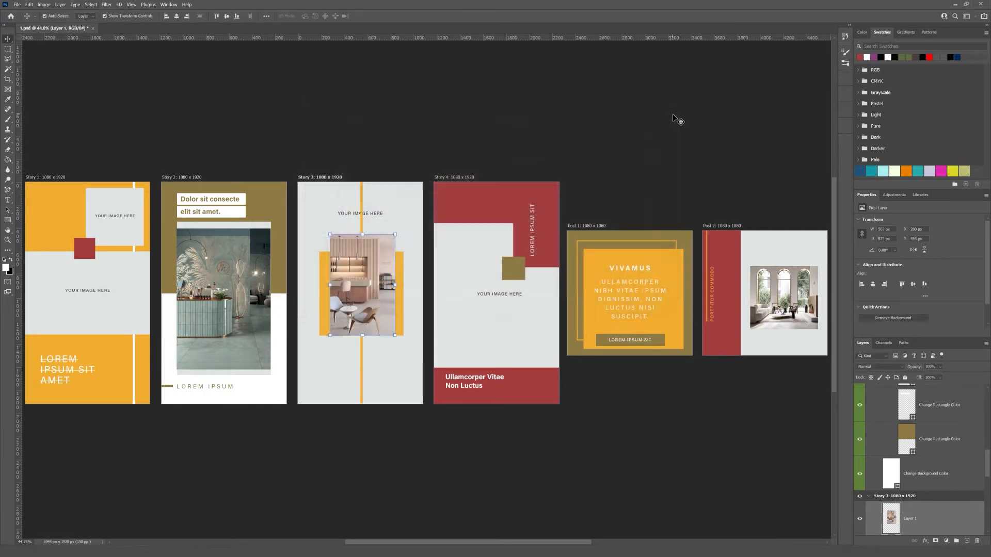
Switch to PureRef, paste the copied interior photo onto the empty canvas and position it there
{"action": "left_click", "coordinate": [398, 551]}
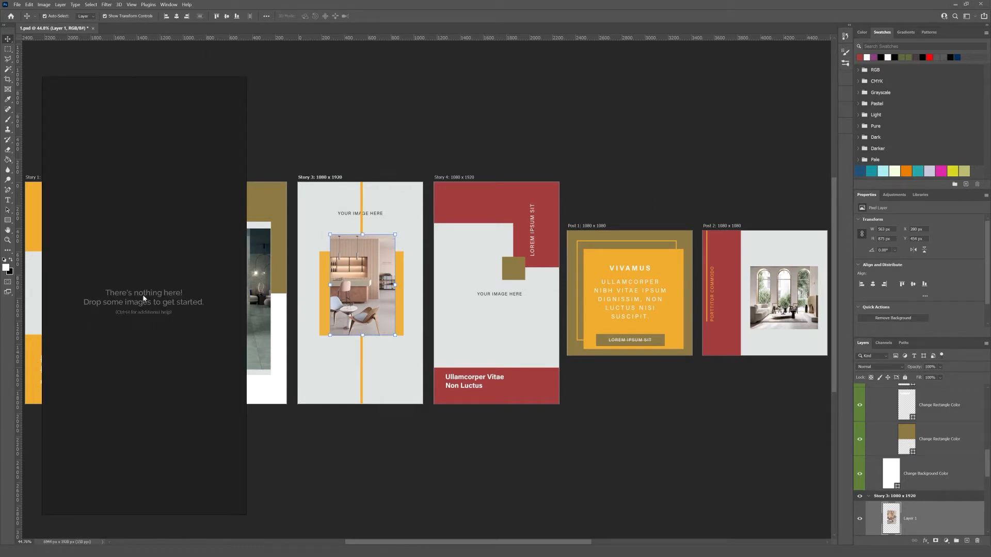
{"action": "key", "text": "ctrl+v"}
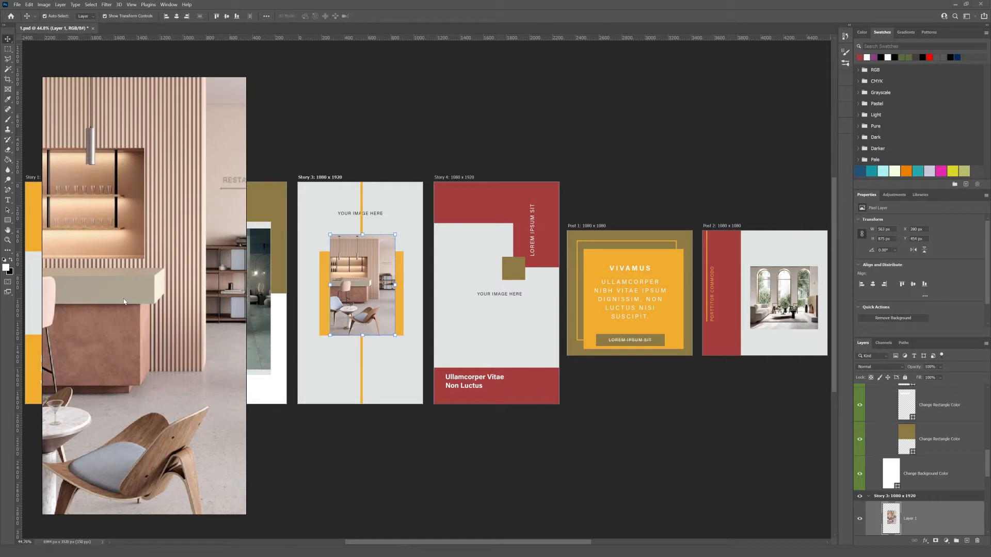
{"action": "left_click", "coordinate": [312, 369]}
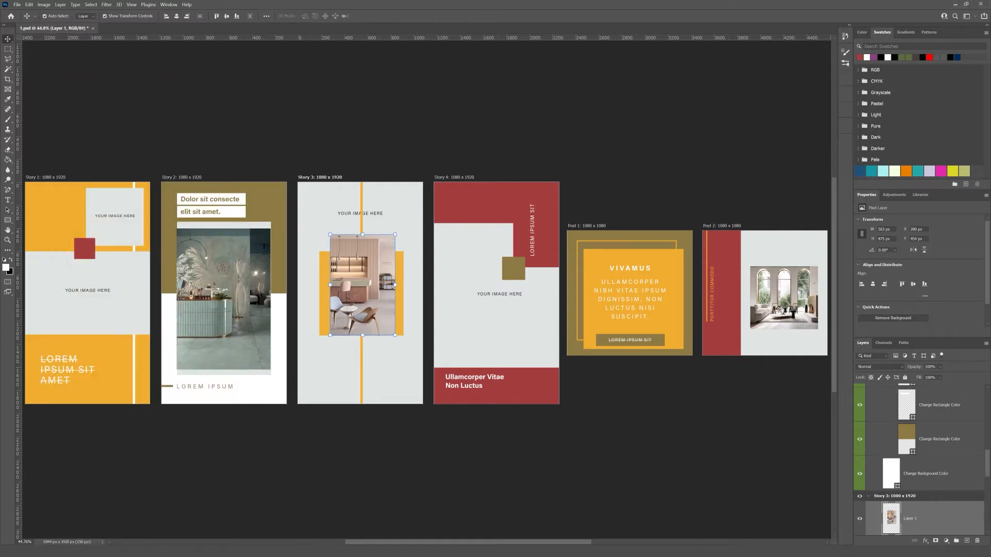
{"action": "key", "text": "alt+Tab"}
{"action": "scroll", "coordinate": [156, 411], "scroll_direction": "down", "scroll_amount": 4}
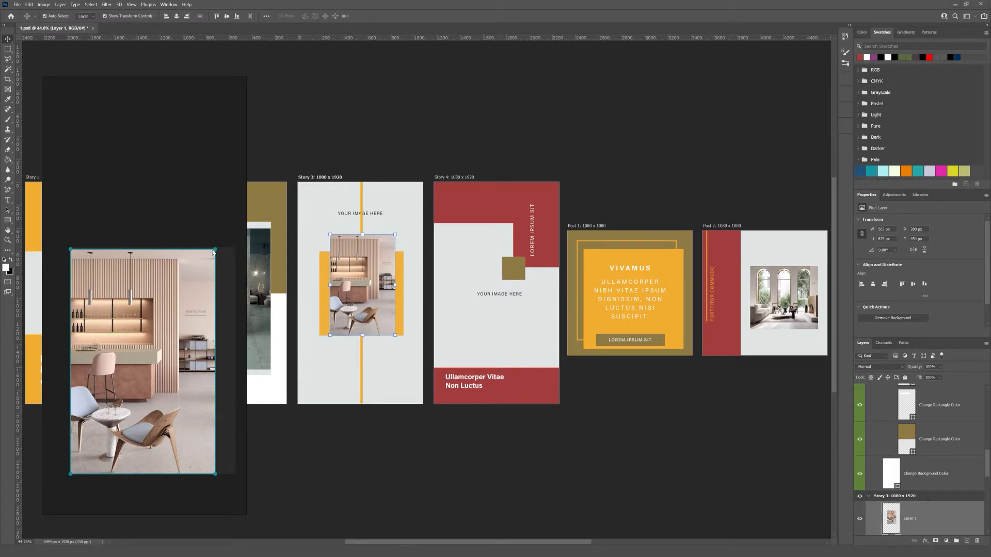
{"action": "scroll", "coordinate": [109, 414], "scroll_direction": "down", "scroll_amount": 3}
{"action": "left_click_drag", "start_coordinate": [166, 324], "coordinate": [188, 333]}
Add a note reading "Note" above the interior photo, accepting the current colour in the colour picker
{"action": "key", "text": "ctrl+t"}
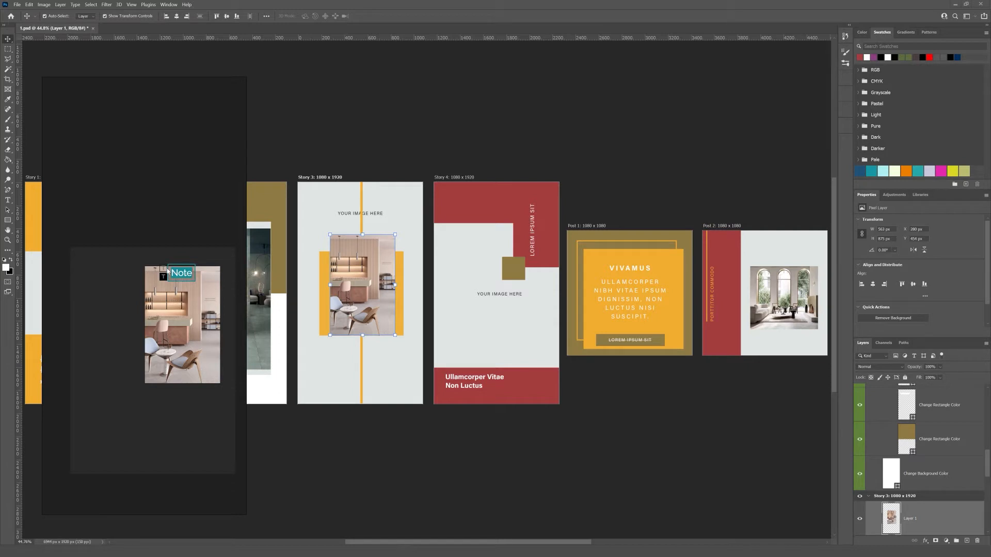
{"action": "left_click", "coordinate": [163, 277]}
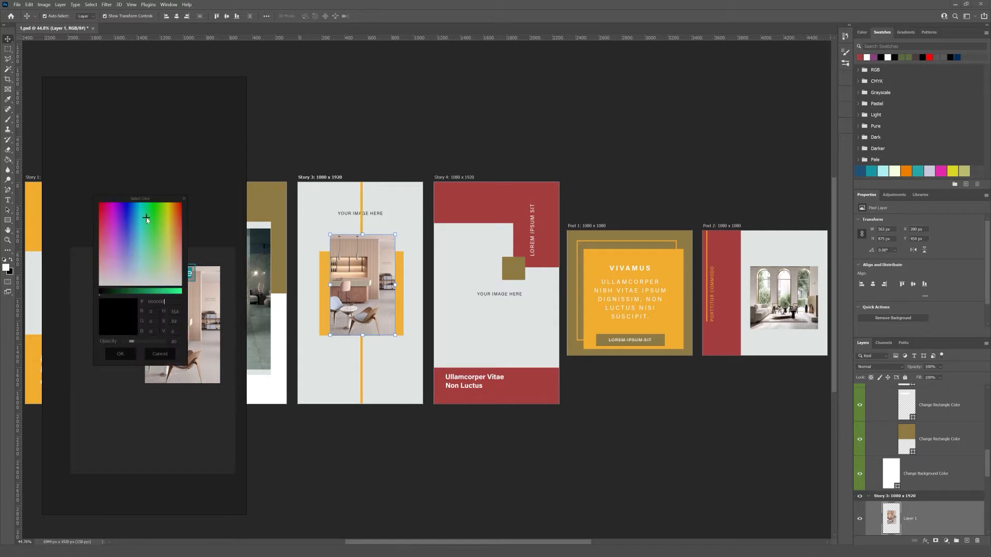
{"action": "left_click", "coordinate": [118, 355]}
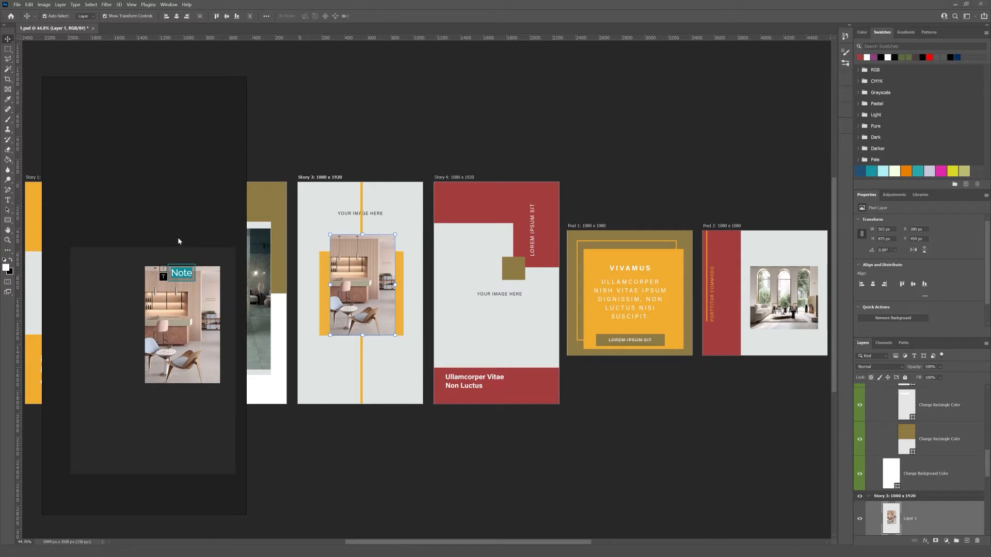
{"action": "left_click_drag", "start_coordinate": [182, 326], "coordinate": [184, 326]}
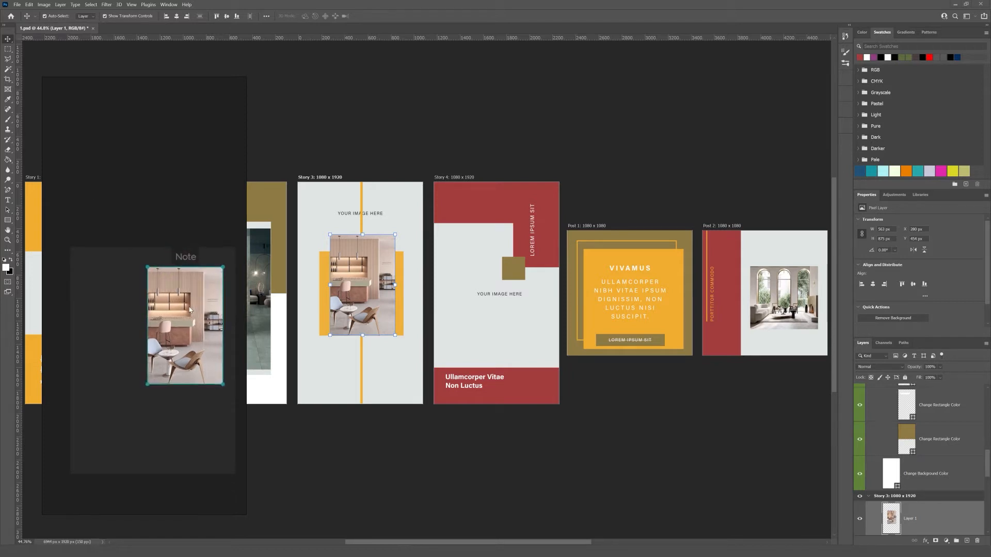
{"action": "left_click", "coordinate": [122, 372]}
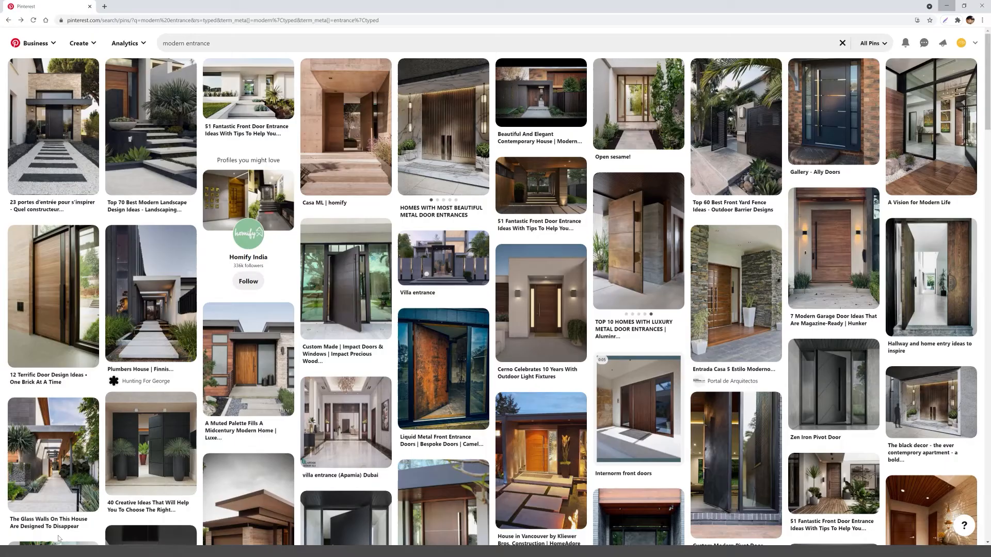
Switch to Pinterest in Chrome and open the Casa ML | homify pin from the "modern entrance" results
{"action": "scroll", "coordinate": [295, 296], "scroll_direction": "down", "scroll_amount": 1}
{"action": "scroll", "coordinate": [295, 296], "scroll_direction": "up", "scroll_amount": 1}
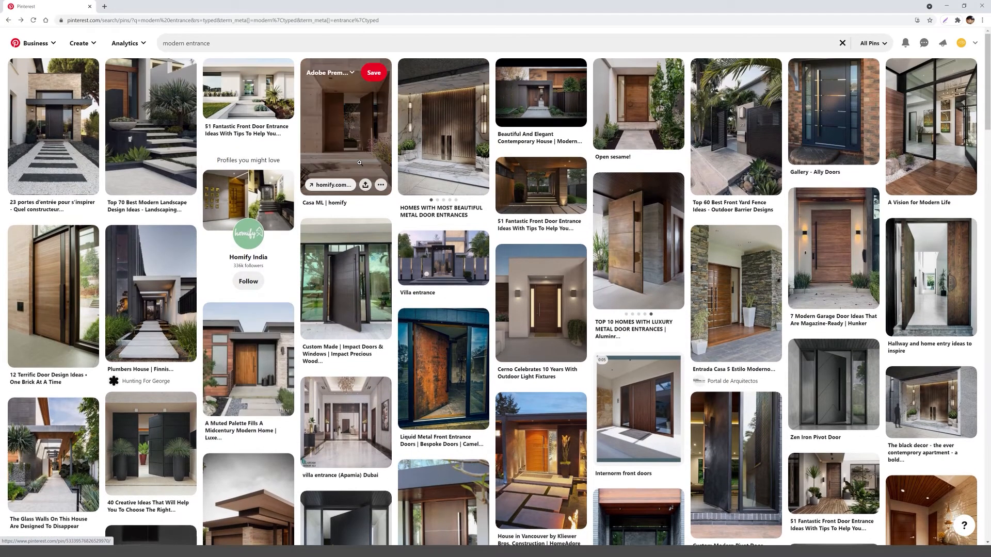
{"action": "left_click", "coordinate": [345, 155]}
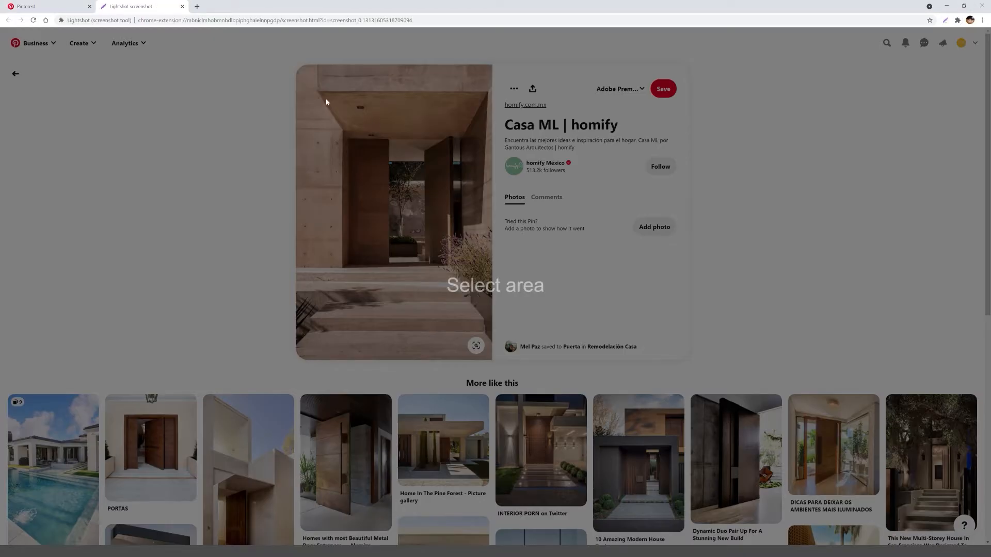
Capture the pin's doorway area with Lightshot, mark the door with a red rectangle and an arrow, and copy the capture
{"action": "left_click_drag", "start_coordinate": [325, 99], "coordinate": [479, 319]}
{"action": "left_click", "coordinate": [485, 271]}
{"action": "left_click_drag", "start_coordinate": [345, 134], "coordinate": [466, 267]}
{"action": "left_click", "coordinate": [486, 260]}
{"action": "left_click_drag", "start_coordinate": [370, 106], "coordinate": [411, 200]}
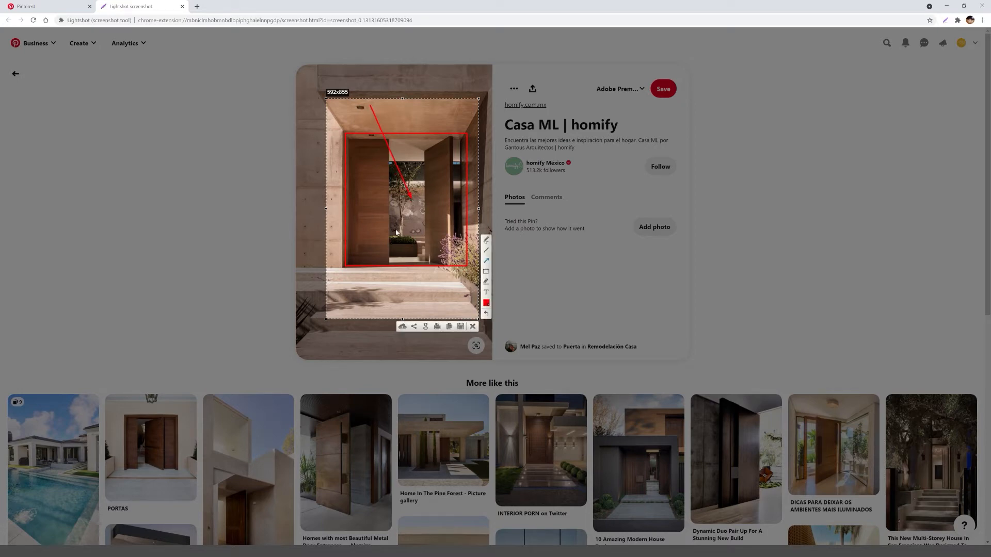
{"action": "key", "text": "ctrl+c"}
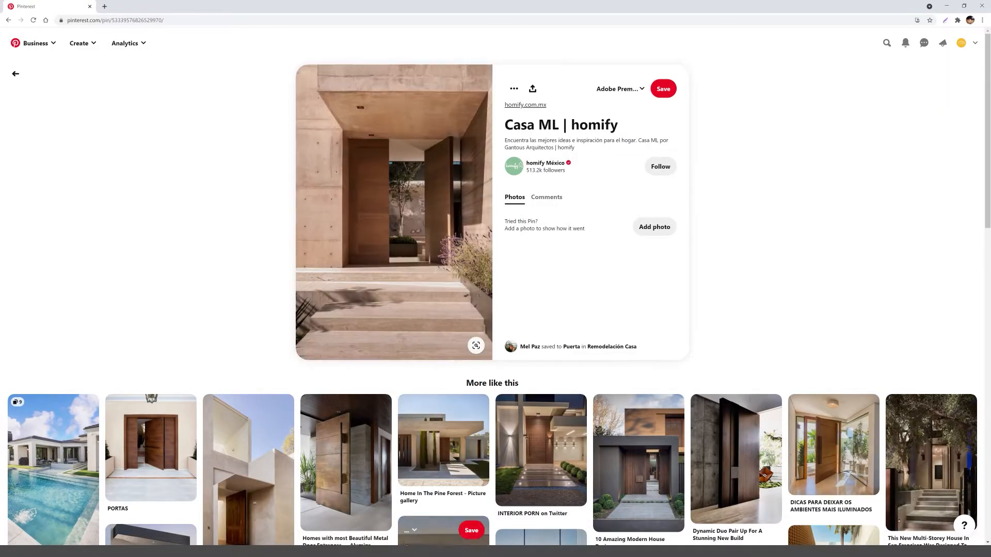
Switch to PureRef, paste the annotated doorway capture, scale it down and place it below and beside the interior photo
{"action": "key", "text": "alt+Tab"}
{"action": "key", "text": "ctrl+v"}
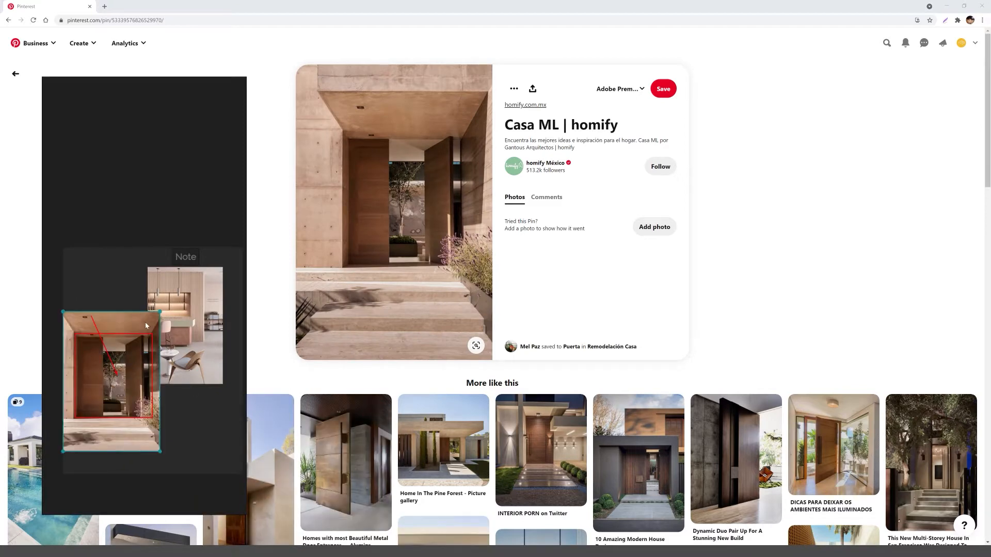
{"action": "left_click_drag", "start_coordinate": [161, 312], "coordinate": [122, 368]}
{"action": "left_click_drag", "start_coordinate": [99, 395], "coordinate": [113, 405]}
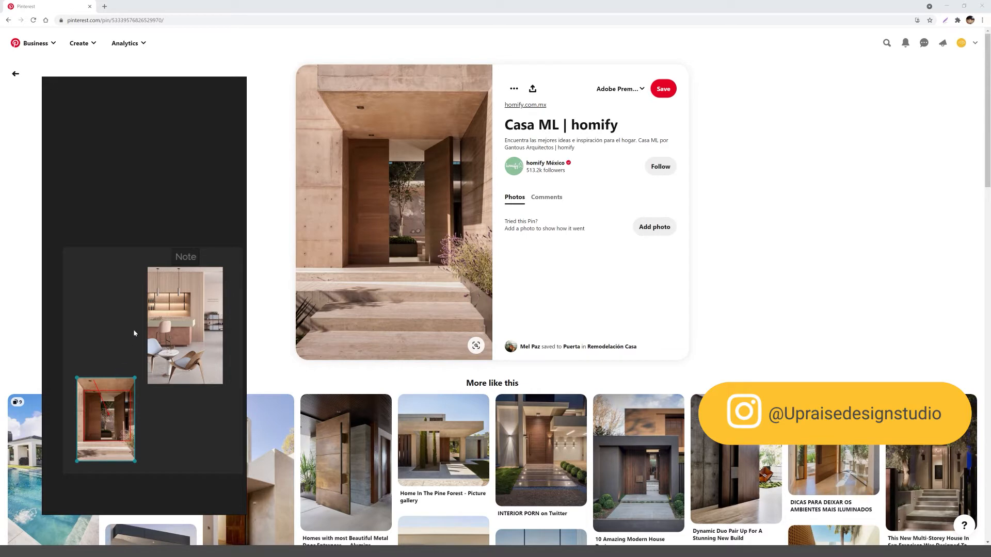
{"action": "left_click", "coordinate": [100, 357]}
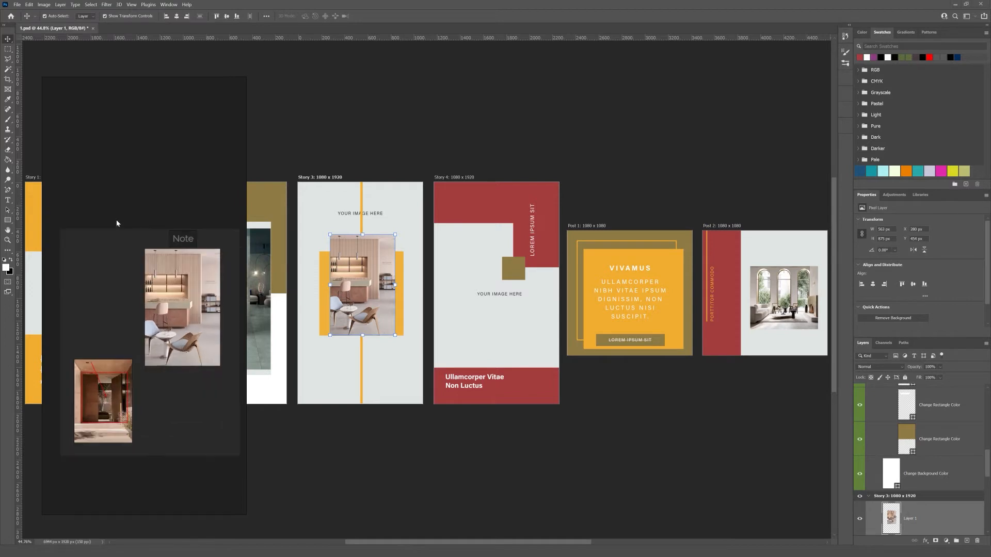
Set the PureRef window mode to Always On Top
{"action": "right_click", "coordinate": [177, 392]}
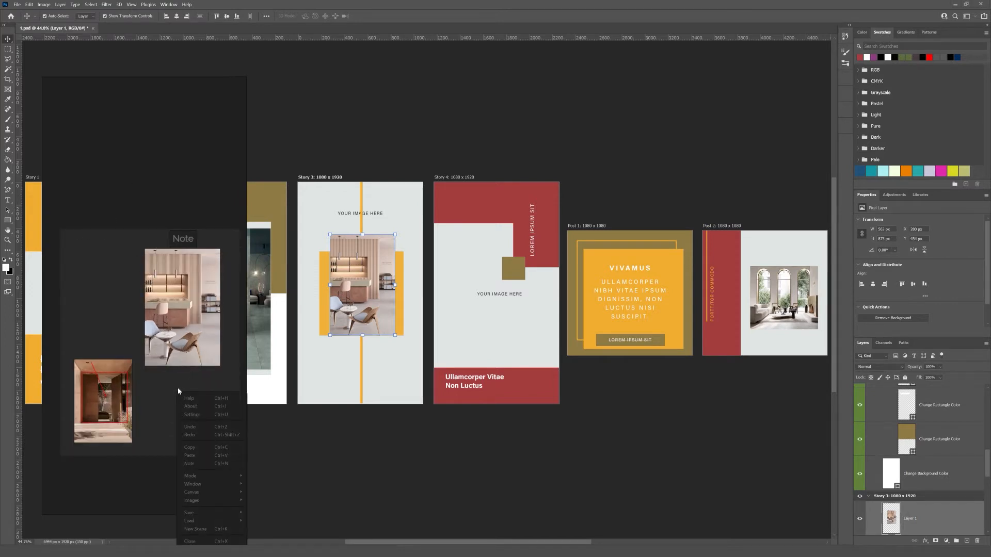
{"action": "mouse_move", "coordinate": [196, 476]}
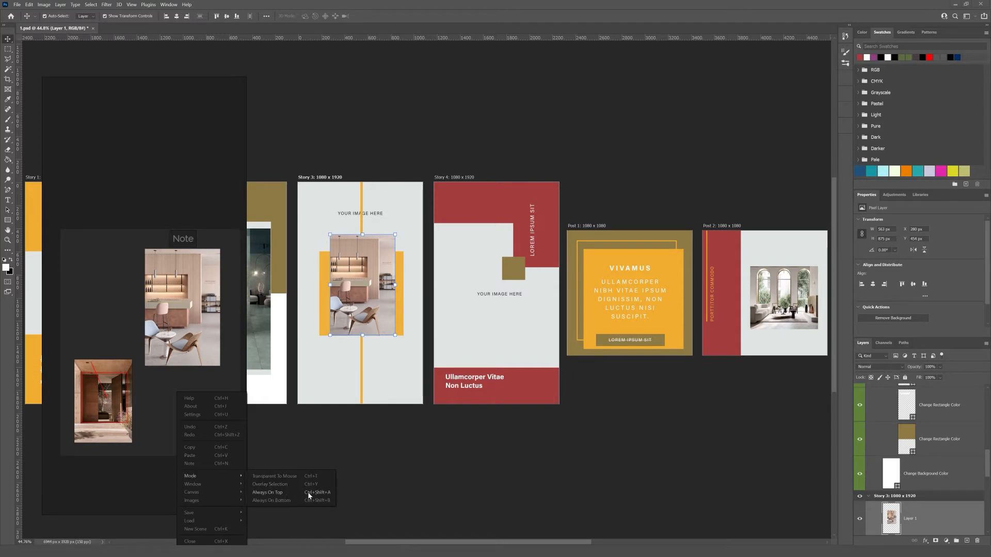
{"action": "left_click", "coordinate": [329, 494]}
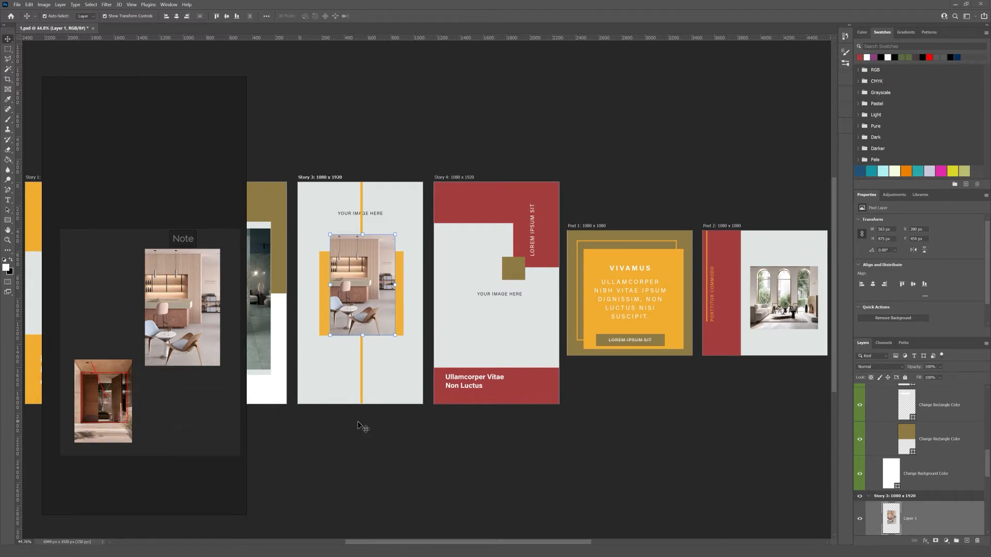
Select the [YOUR IMAGE HERE] placeholder on Photoshop's Story 4 artboard, and shift the whole PureRef reference board slightly
{"action": "left_click", "coordinate": [513, 270]}
{"action": "left_click", "coordinate": [495, 298]}
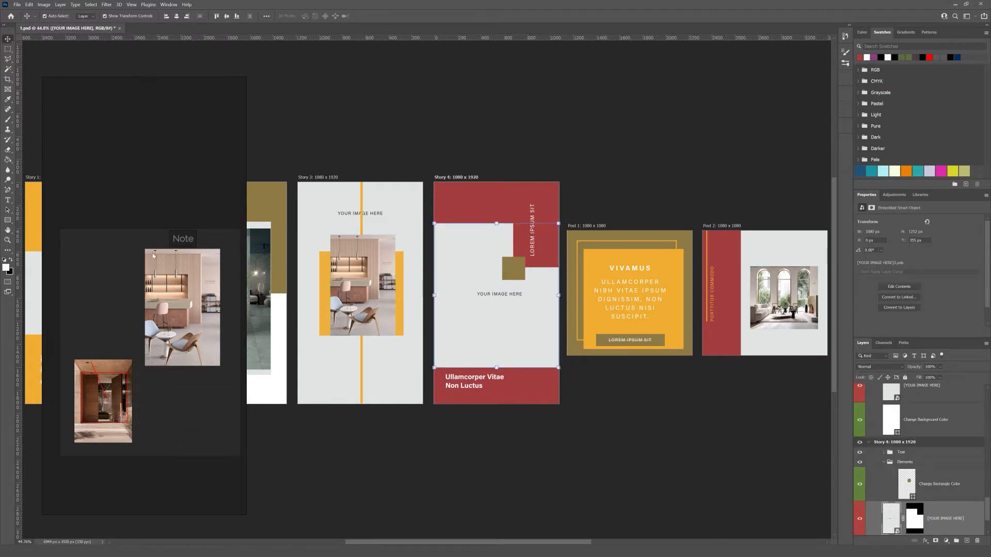
{"action": "left_click_drag", "start_coordinate": [151, 308], "coordinate": [141, 300]}
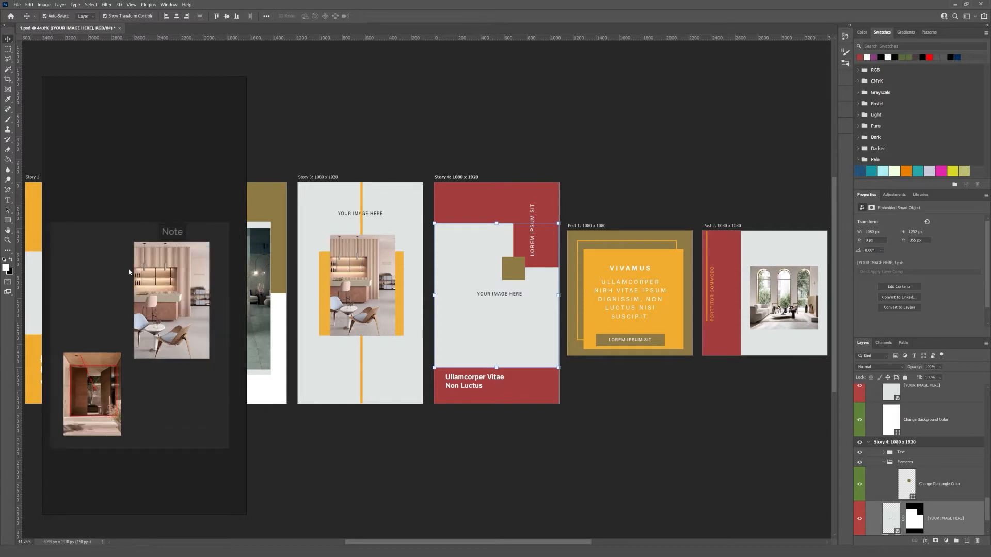
{"action": "left_click", "coordinate": [141, 426]}
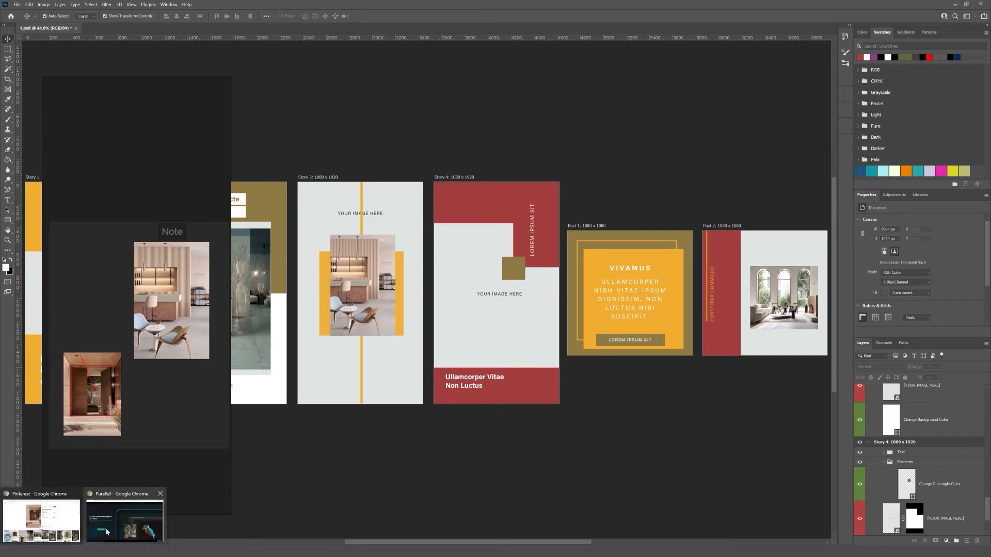
Switch to the PureRef website in Chrome, open its download page and enter a custom amount of 0
{"action": "left_click", "coordinate": [114, 523]}
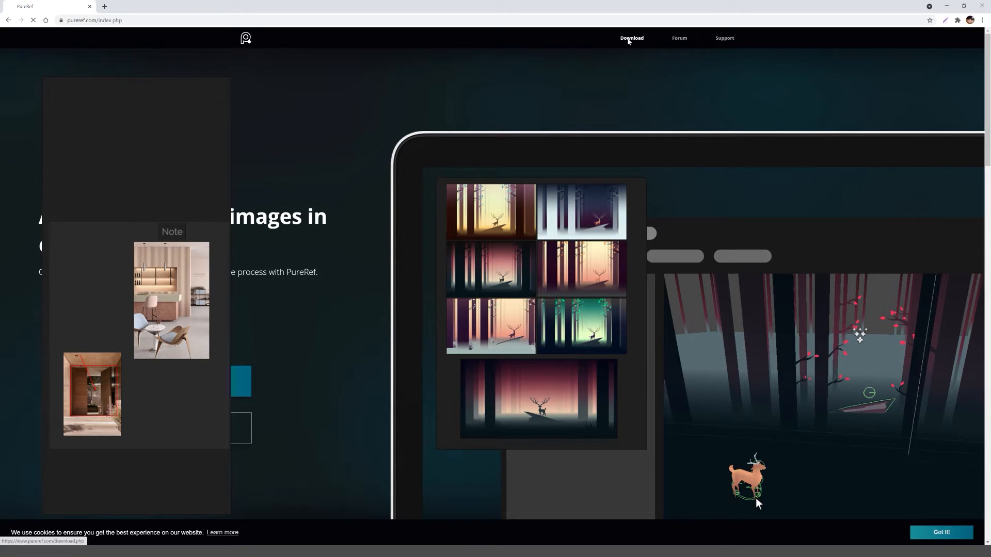
{"action": "left_click", "coordinate": [629, 38]}
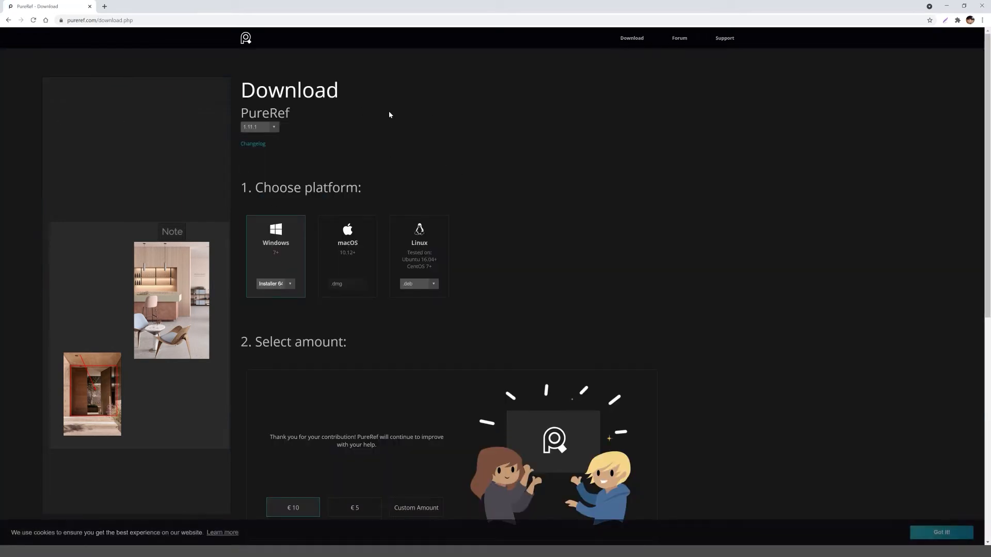
{"action": "scroll", "coordinate": [398, 112], "scroll_direction": "down", "scroll_amount": 2}
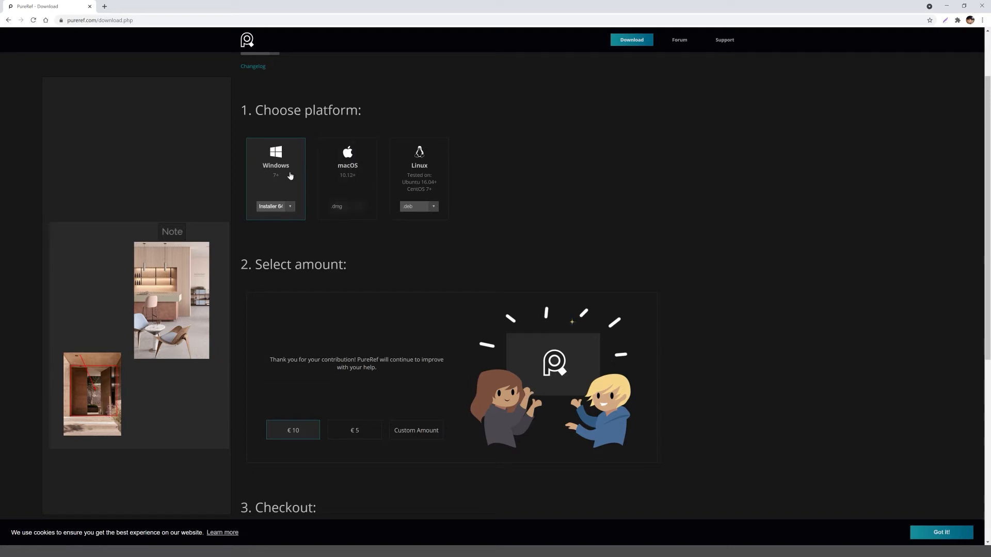
{"action": "scroll", "coordinate": [337, 225], "scroll_direction": "down", "scroll_amount": 1}
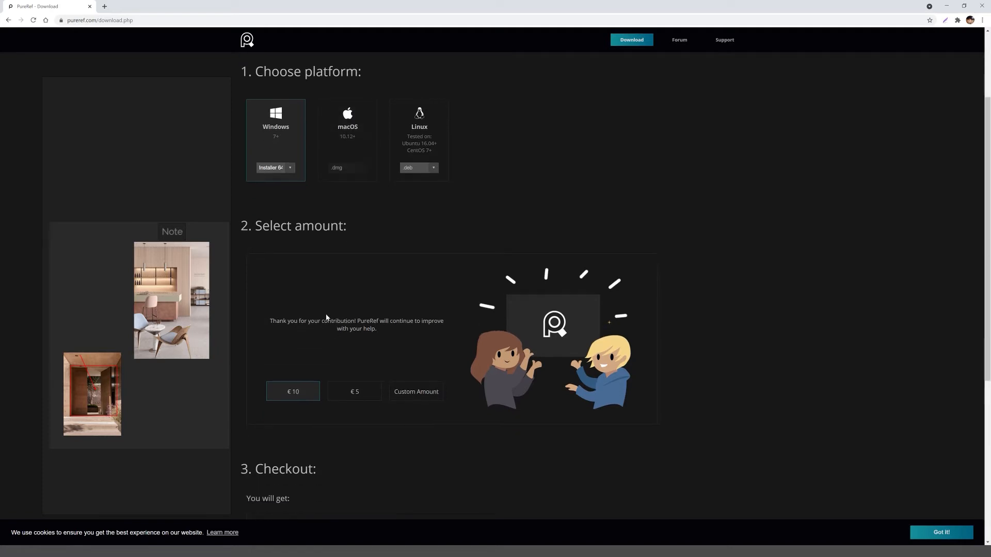
{"action": "left_click", "coordinate": [412, 393]}
{"action": "type", "text": "0"}
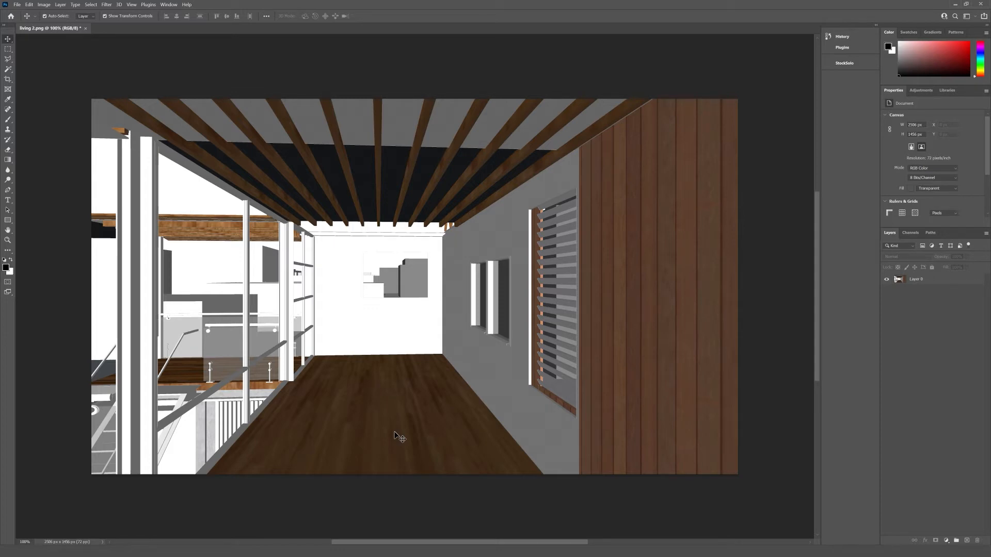
Switch to Photoshop with living 2.png open and open the StockSolo extension
{"action": "left_click", "coordinate": [170, 5]}
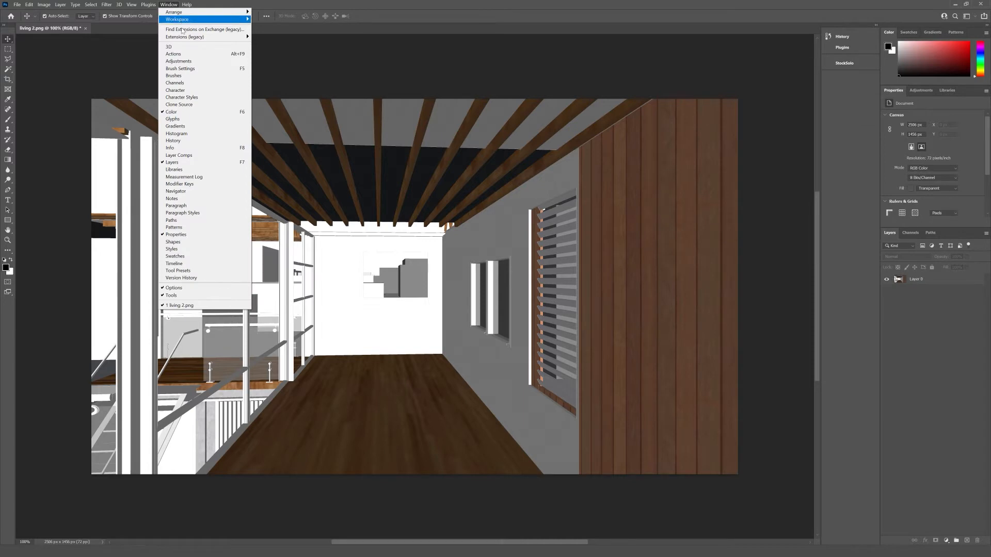
{"action": "mouse_move", "coordinate": [232, 37]}
{"action": "left_click", "coordinate": [271, 58]}
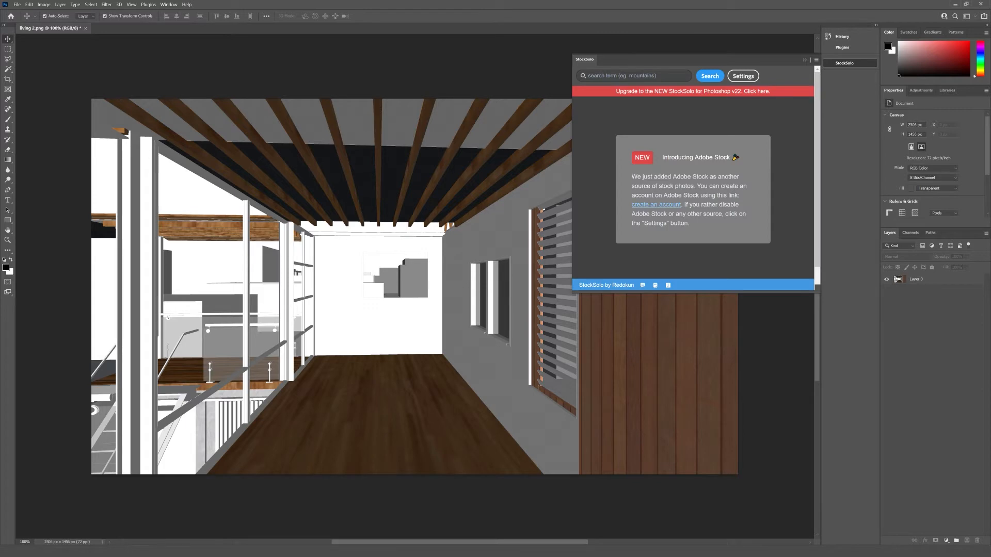
Review the StockSolo search sources and save them with Unsplash, Pexels, Pixabay and Adobe Stock enabled
{"action": "left_click", "coordinate": [743, 76]}
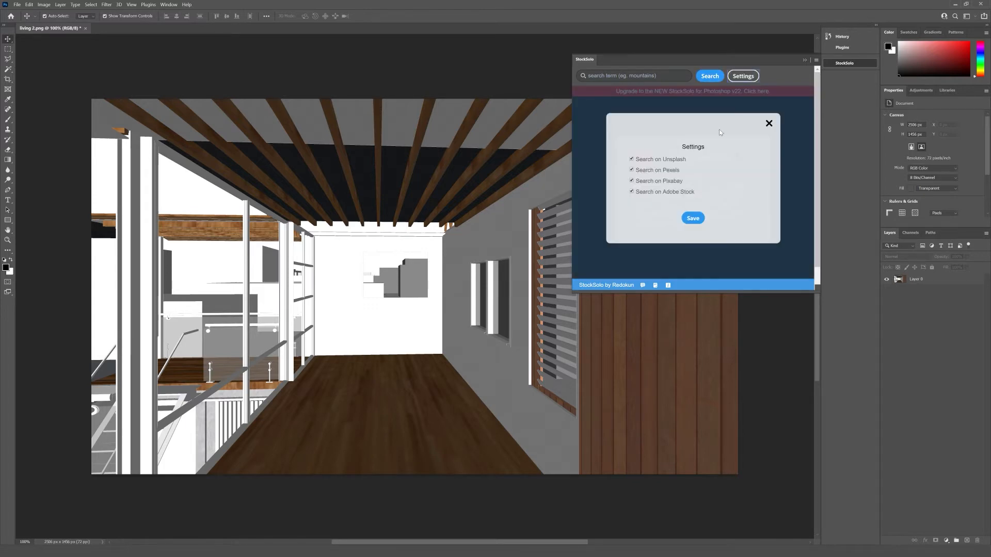
{"action": "left_click", "coordinate": [693, 218]}
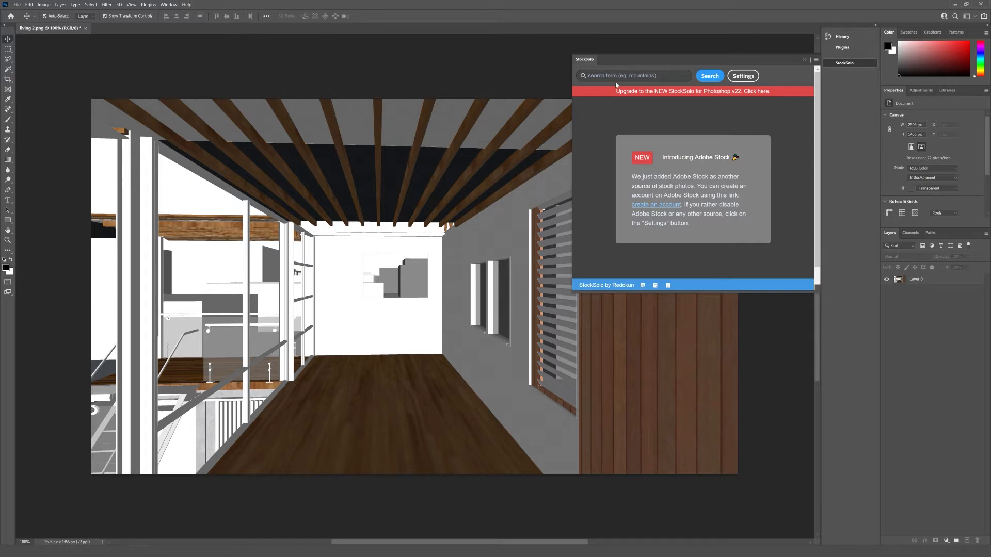
Search StockSolo for food, place the photo of egg toast on a grey plate, and delete the placed layer
{"action": "left_click", "coordinate": [634, 76]}
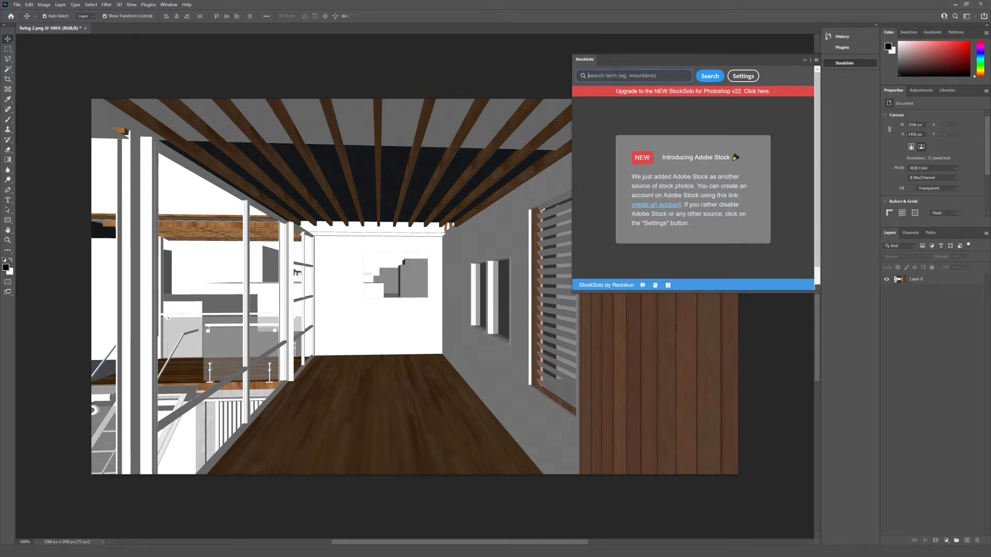
{"action": "type", "text": "food"}
{"action": "key", "text": "Return"}
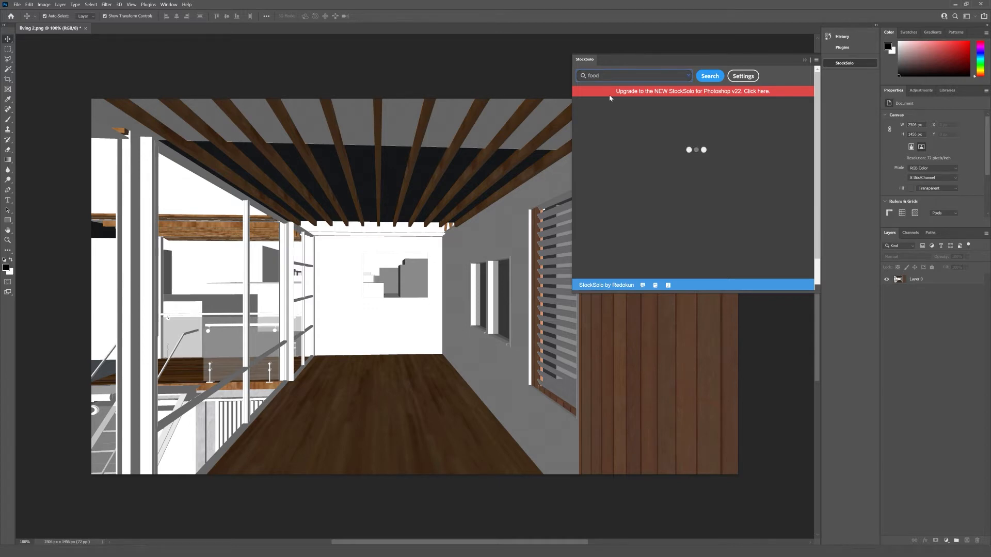
{"action": "scroll", "coordinate": [772, 165], "scroll_direction": "down", "scroll_amount": 2}
{"action": "scroll", "coordinate": [605, 155], "scroll_direction": "down", "scroll_amount": 1}
{"action": "scroll", "coordinate": [605, 155], "scroll_direction": "down", "scroll_amount": 1}
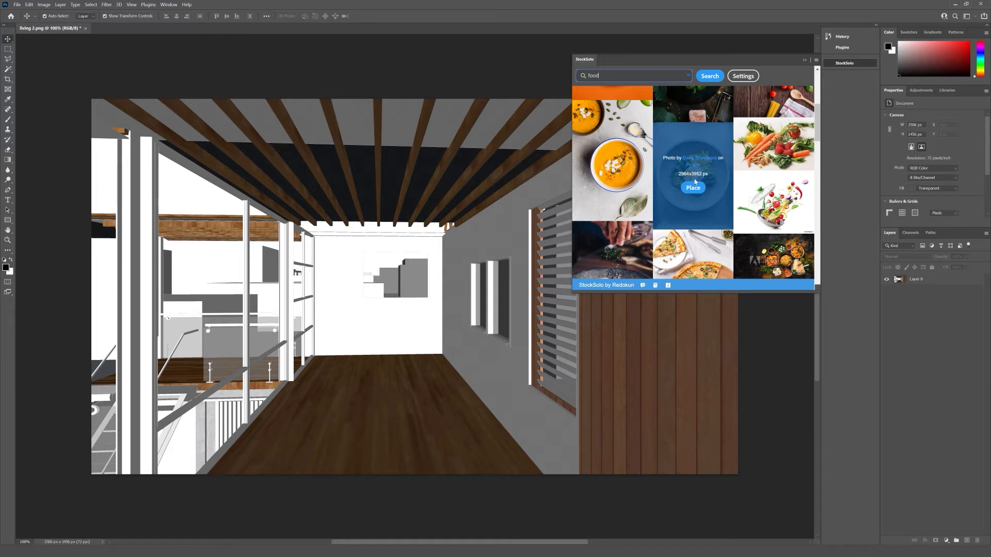
{"action": "left_click", "coordinate": [697, 191]}
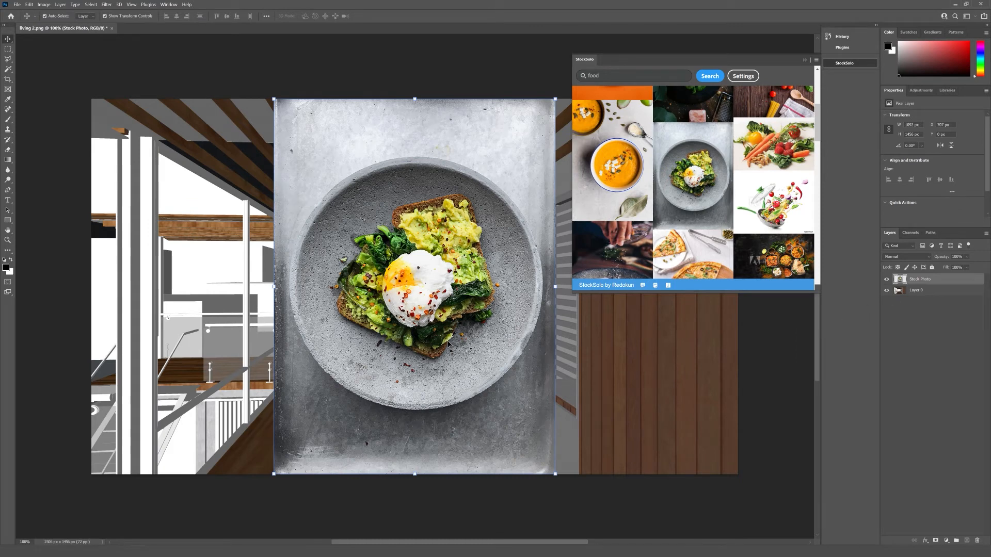
{"action": "key", "text": "Delete"}
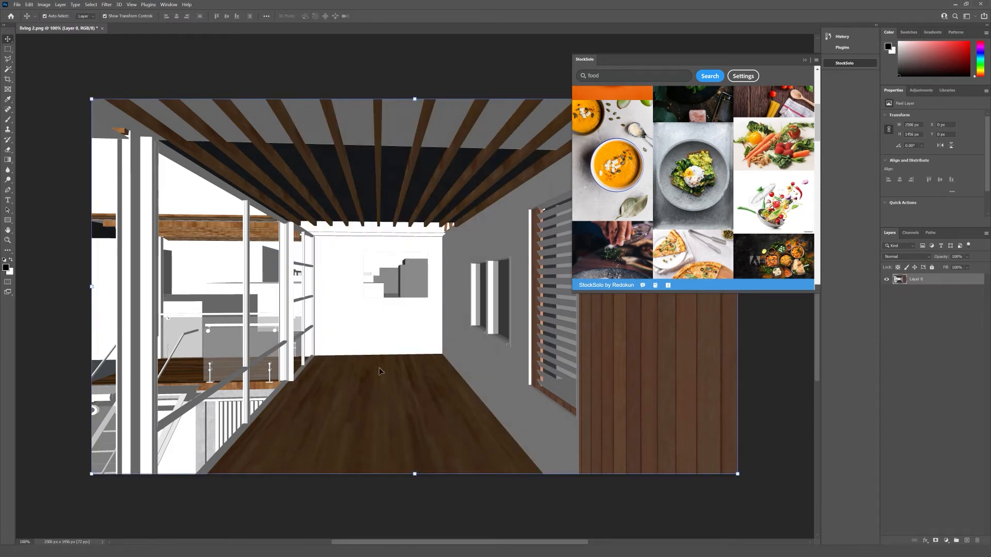
Search StockSolo for wood and place the photo of light horizontal planks in the document
{"action": "double_click", "coordinate": [594, 75]}
{"action": "type", "text": "wood"}
{"action": "key", "text": "Return"}
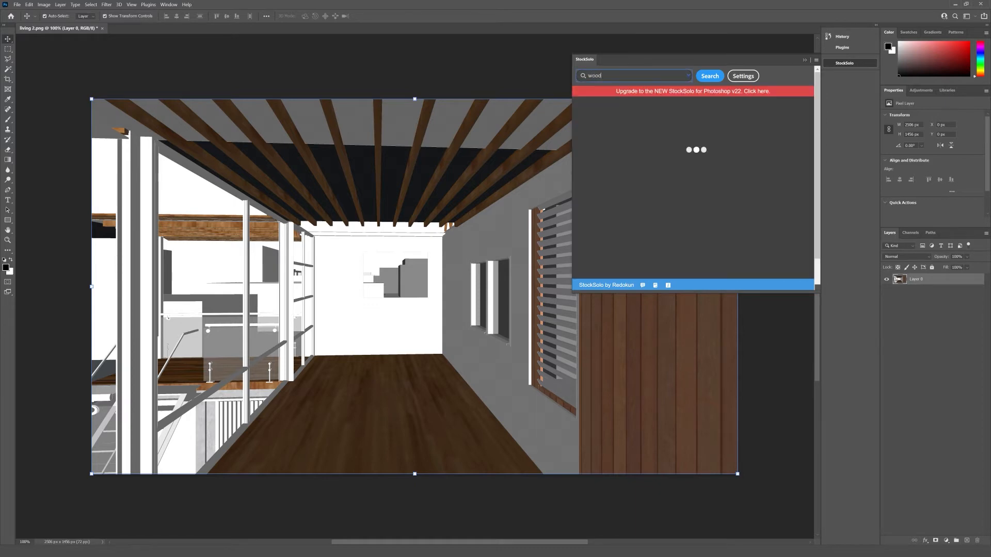
{"action": "scroll", "coordinate": [689, 183], "scroll_direction": "down", "scroll_amount": 5}
{"action": "scroll", "coordinate": [689, 183], "scroll_direction": "down", "scroll_amount": 8}
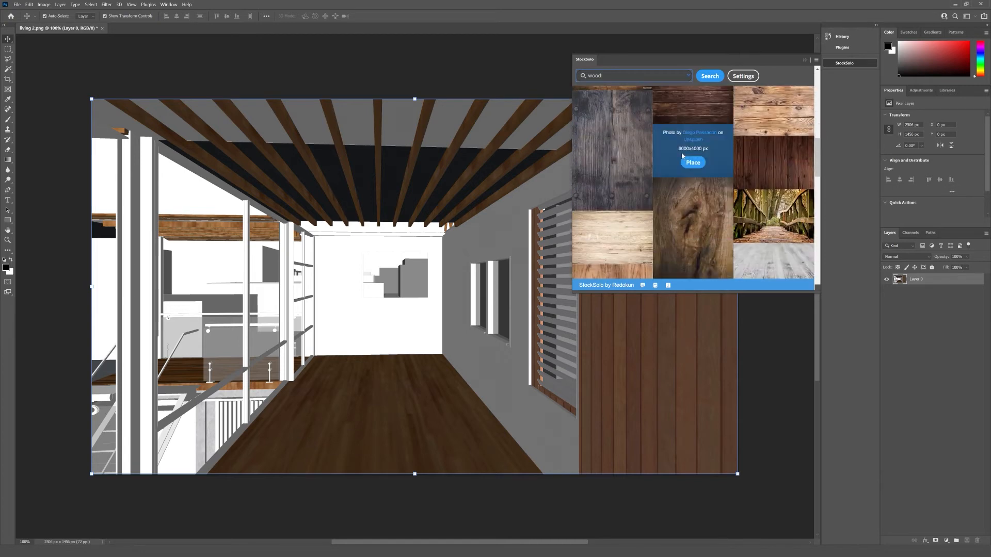
{"action": "scroll", "coordinate": [677, 145], "scroll_direction": "down", "scroll_amount": 6}
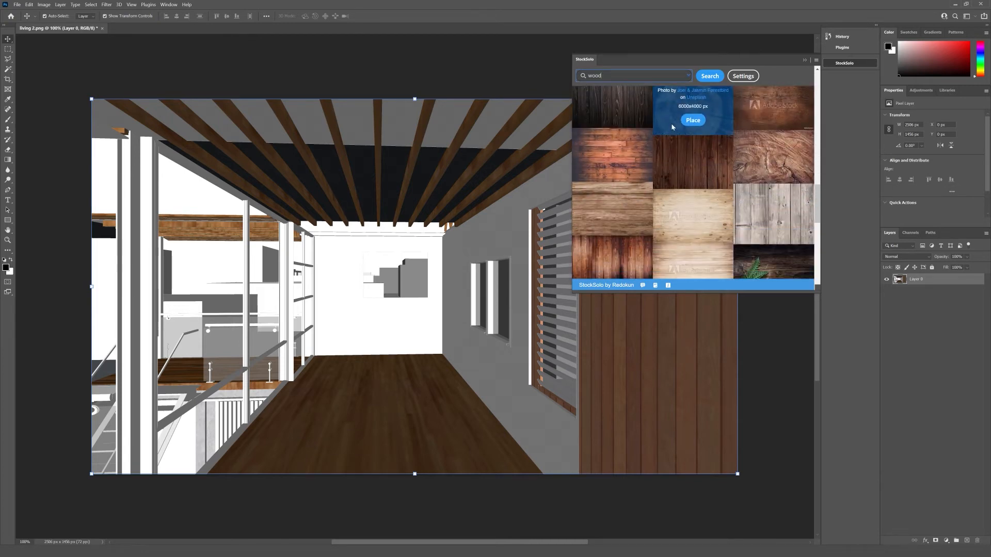
{"action": "scroll", "coordinate": [680, 150], "scroll_direction": "down", "scroll_amount": 6}
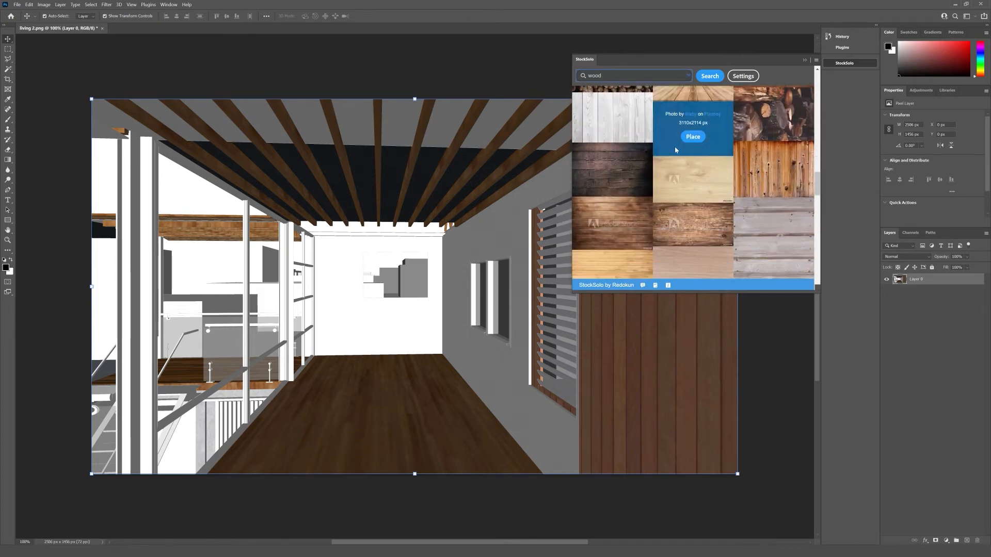
{"action": "left_click", "coordinate": [617, 148]}
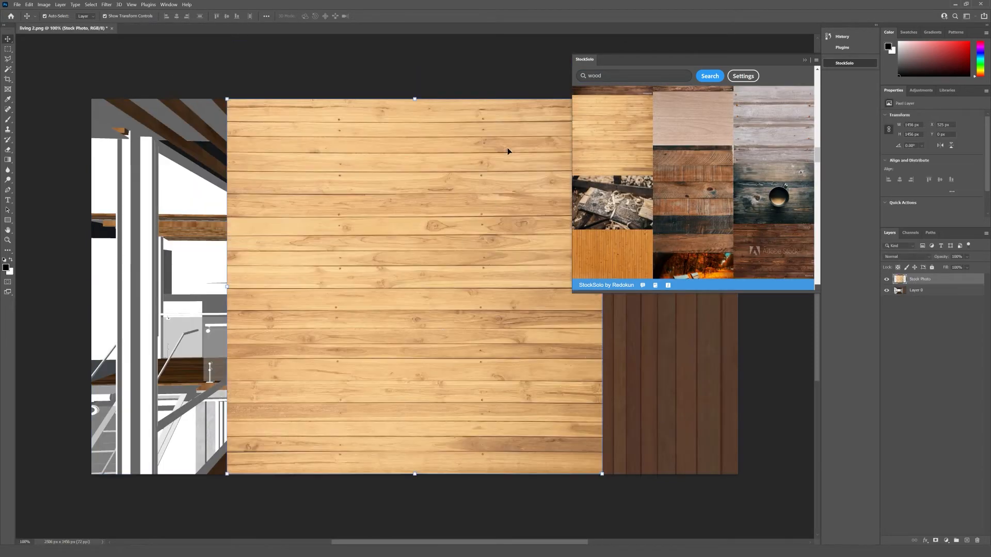
Collapse StockSolo, scale the plank photo to about 32%, move it over the floor and rotate it about 90° so the planks run vertically
{"action": "left_click", "coordinate": [805, 60]}
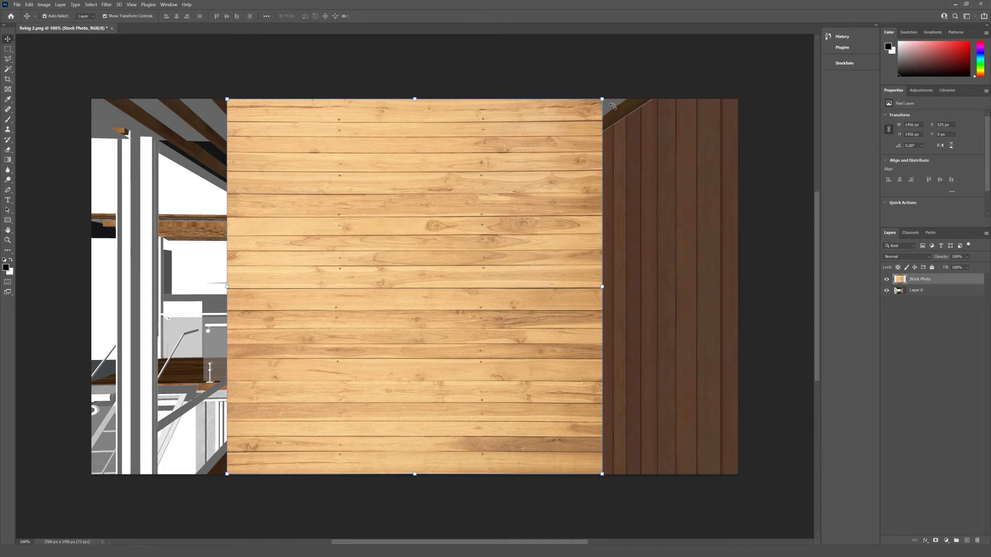
{"action": "left_click_drag", "start_coordinate": [609, 103], "coordinate": [353, 341]}
{"action": "left_click_drag", "start_coordinate": [318, 414], "coordinate": [377, 426]}
{"action": "left_click_drag", "start_coordinate": [420, 351], "coordinate": [411, 369]}
{"action": "left_click_drag", "start_coordinate": [387, 384], "coordinate": [397, 384]}
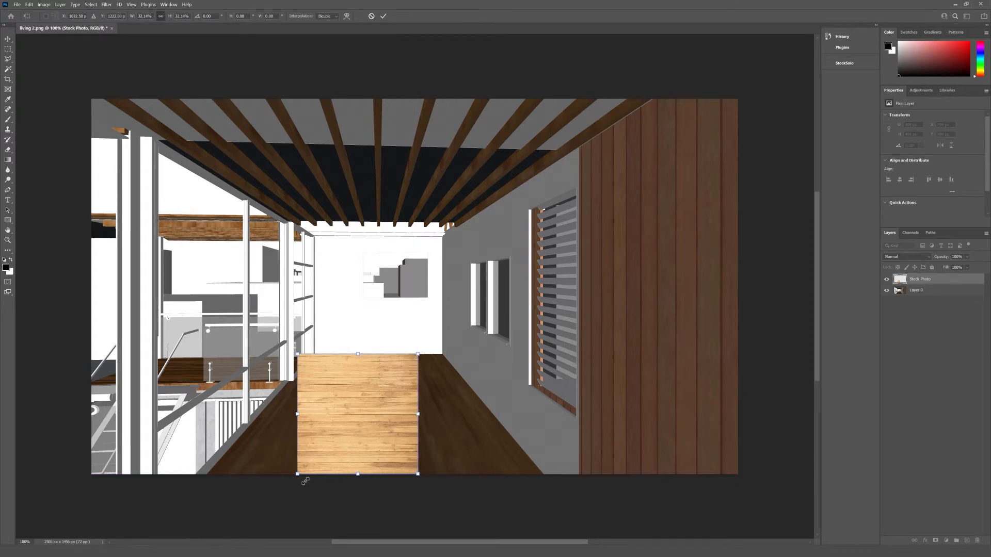
{"action": "left_click_drag", "start_coordinate": [300, 471], "coordinate": [377, 433]}
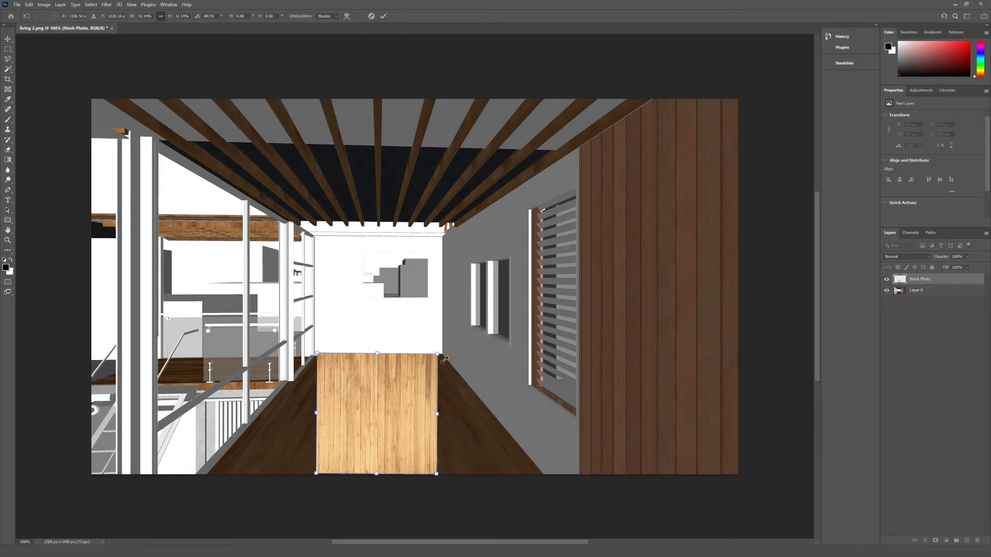
Distort the plank photo so its corners match the room's floor in perspective, and apply the transform
{"action": "right_click", "coordinate": [444, 360]}
{"action": "left_click", "coordinate": [454, 377]}
{"action": "left_click_drag", "start_coordinate": [437, 356], "coordinate": [443, 355]}
{"action": "left_click_drag", "start_coordinate": [437, 476], "coordinate": [549, 484]}
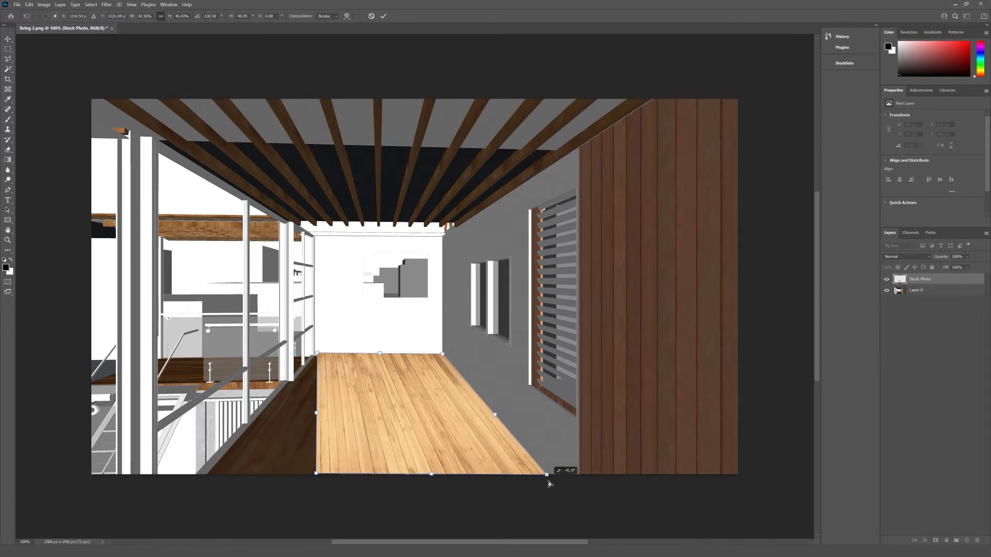
{"action": "left_click_drag", "start_coordinate": [317, 475], "coordinate": [210, 478]}
{"action": "left_click_drag", "start_coordinate": [466, 475], "coordinate": [549, 477]}
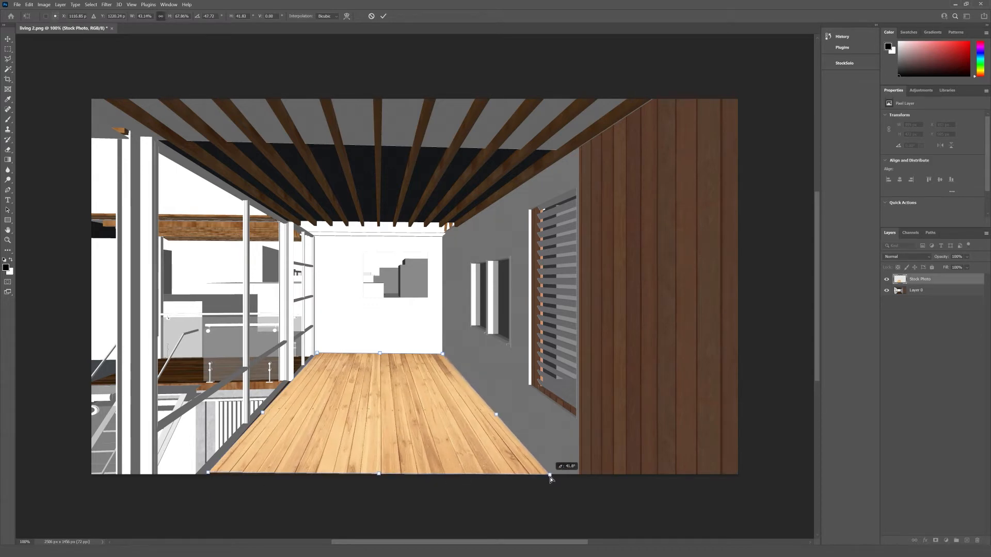
{"action": "left_click", "coordinate": [8, 42]}
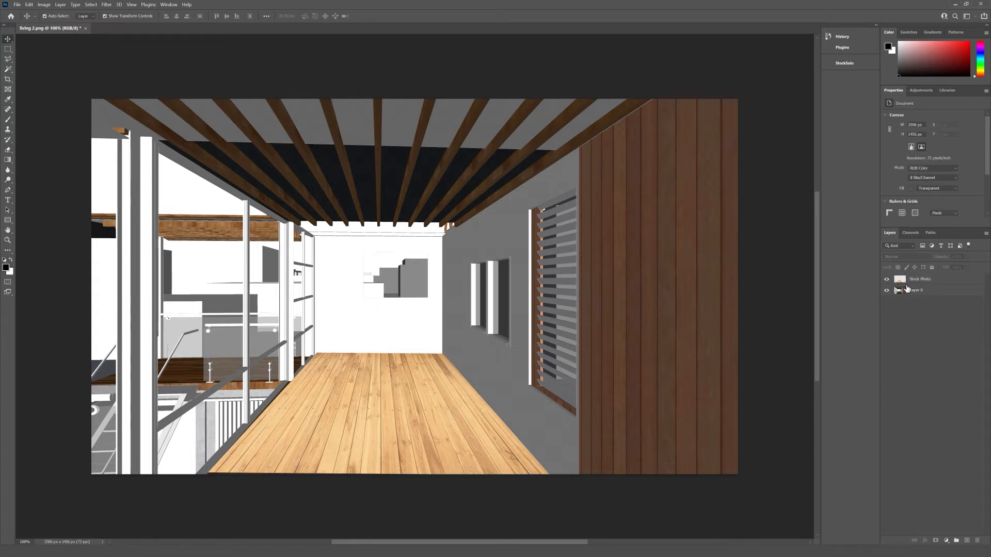
Search StockSolo for concrete and place the light grey, pitted concrete texture in the document
{"action": "left_click", "coordinate": [844, 63]}
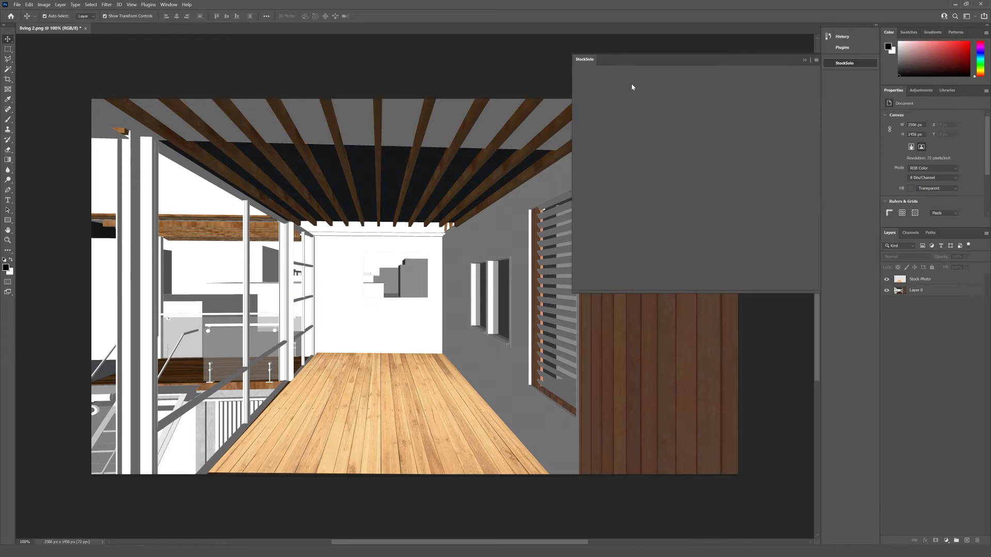
{"action": "type", "text": "concrete"}
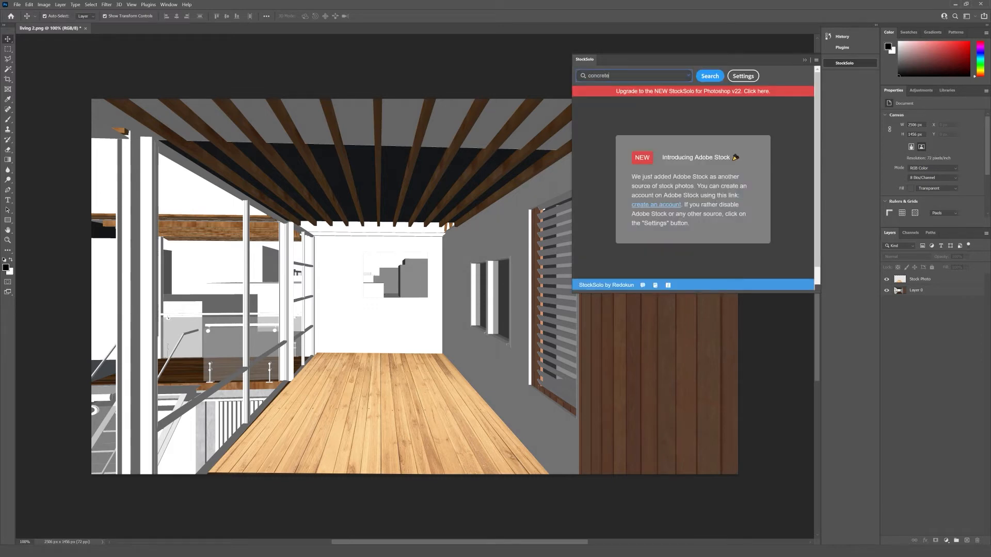
{"action": "key", "text": "Return"}
{"action": "mouse_move", "coordinate": [739, 166]}
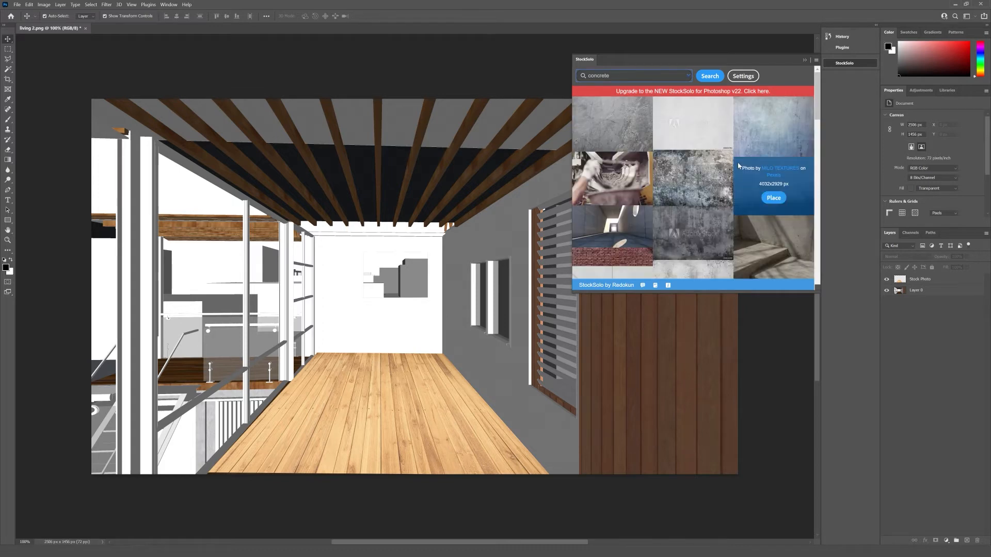
{"action": "scroll", "coordinate": [739, 165], "scroll_direction": "down", "scroll_amount": 5}
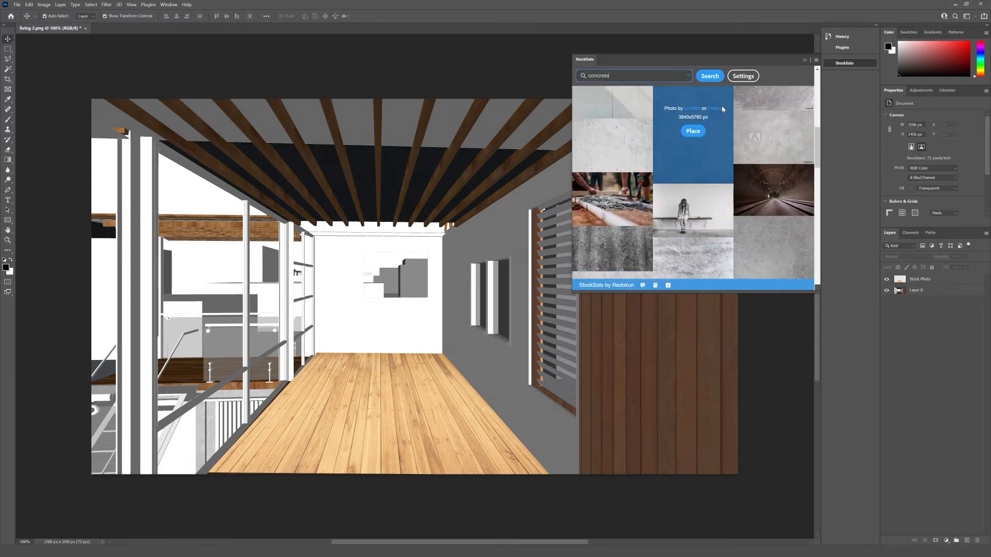
{"action": "scroll", "coordinate": [691, 178], "scroll_direction": "up", "scroll_amount": 2}
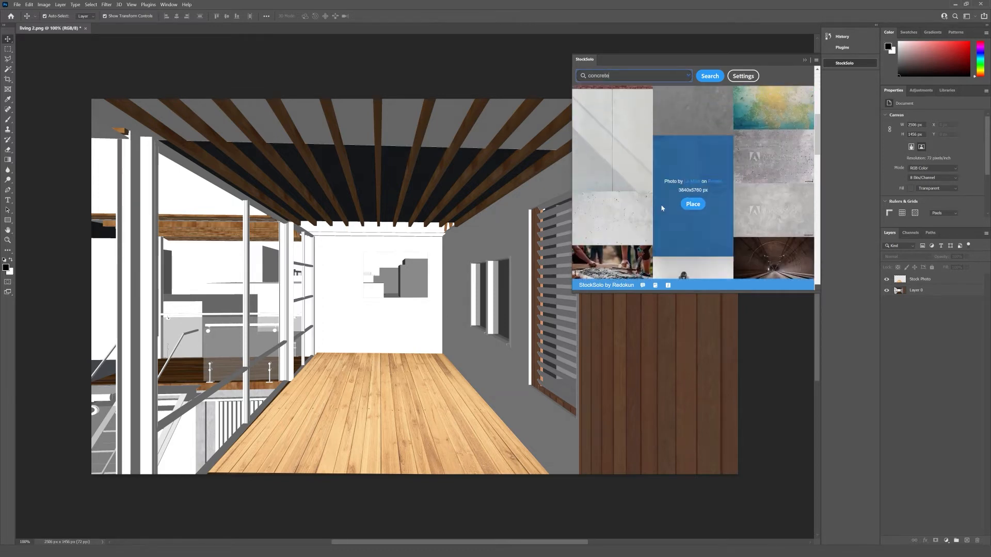
{"action": "scroll", "coordinate": [659, 206], "scroll_direction": "down", "scroll_amount": 2}
{"action": "left_click", "coordinate": [613, 154]}
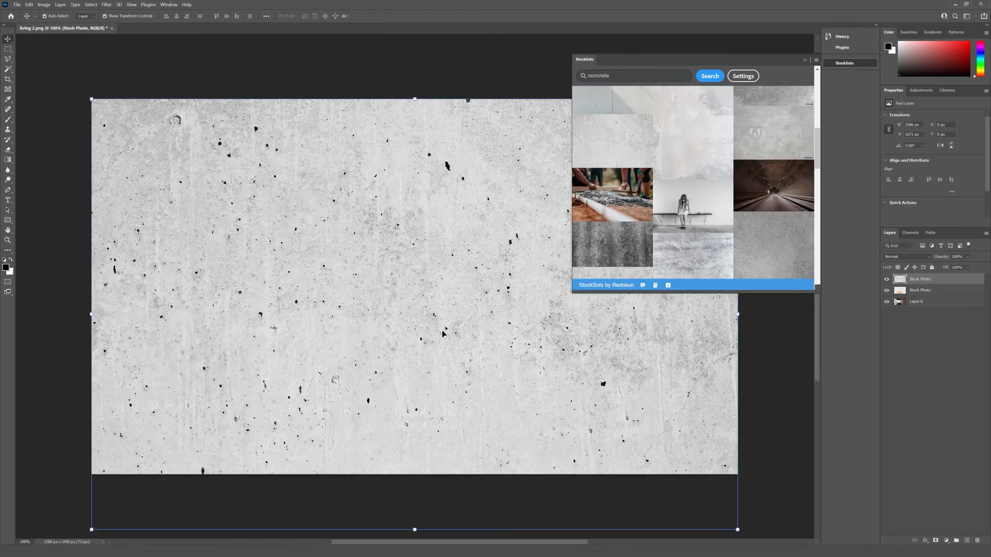
Scale the concrete photo to about 29% and position it so it covers the room's back wall
{"action": "left_click_drag", "start_coordinate": [738, 530], "coordinate": [325, 254]}
{"action": "left_click_drag", "start_coordinate": [263, 206], "coordinate": [424, 322]}
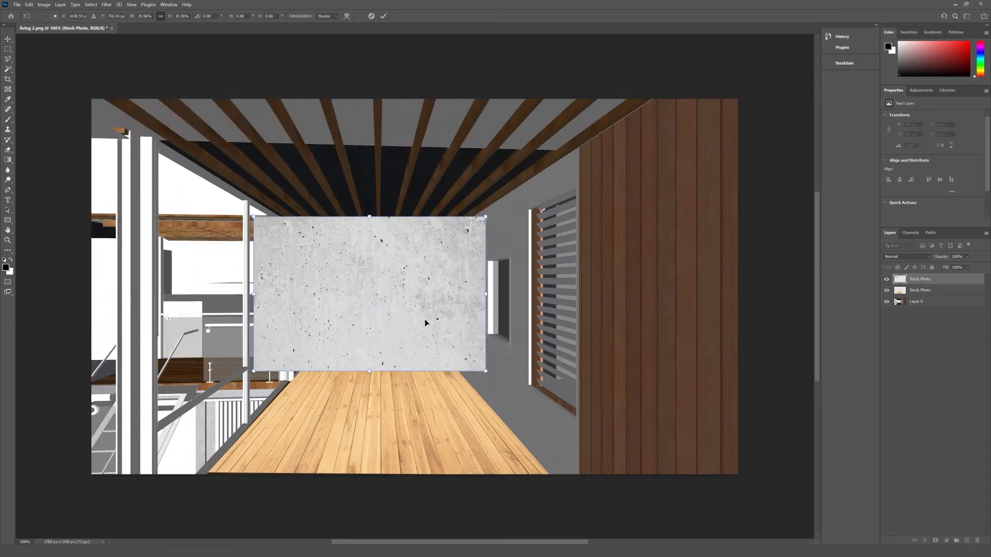
{"action": "left_click_drag", "start_coordinate": [485, 223], "coordinate": [438, 248]}
{"action": "left_click_drag", "start_coordinate": [384, 296], "coordinate": [410, 281]}
Hide the concrete layer and select the white back wall on Layer 0 with the Magic Wand, adding its central opening with the Rectangular Marquee
{"action": "left_click", "coordinate": [887, 279]}
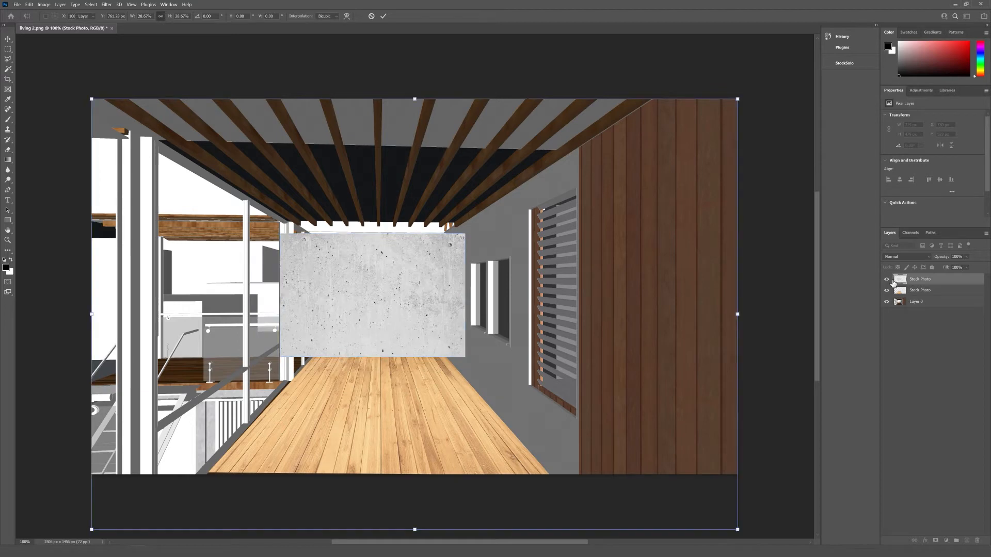
{"action": "left_click", "coordinate": [913, 303]}
{"action": "key", "text": "w"}
{"action": "left_click", "coordinate": [399, 336]}
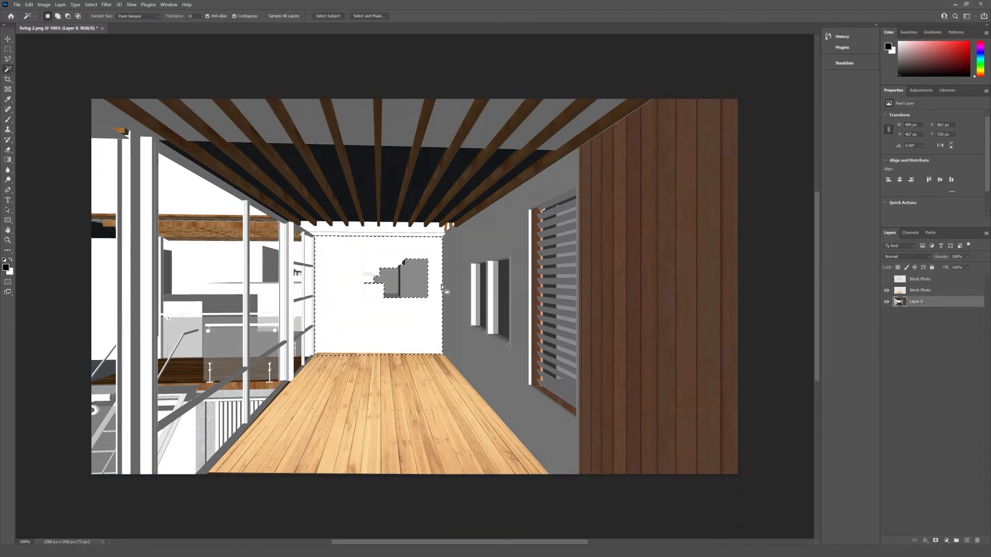
{"action": "key", "text": "m"}
{"action": "left_click_drag", "start_coordinate": [354, 254], "coordinate": [432, 304]}
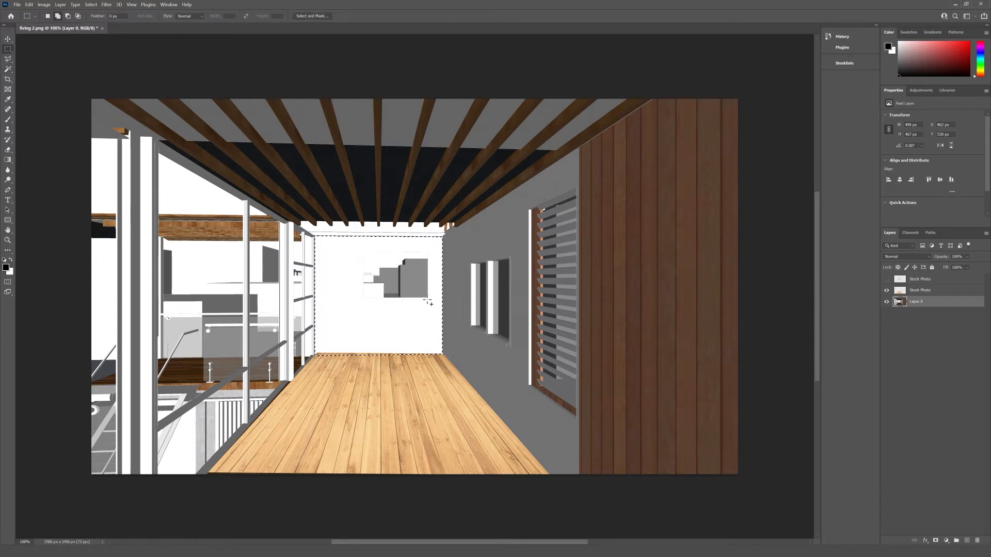
Show the concrete layer, invert the selection, delete the concrete outside the back wall, and deselect everything
{"action": "left_click", "coordinate": [887, 279]}
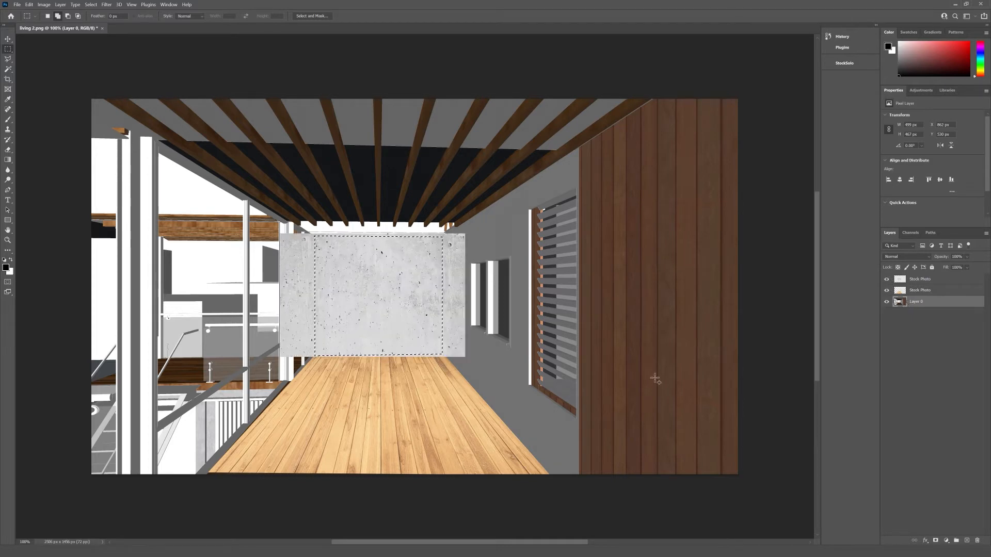
{"action": "left_click", "coordinate": [917, 280]}
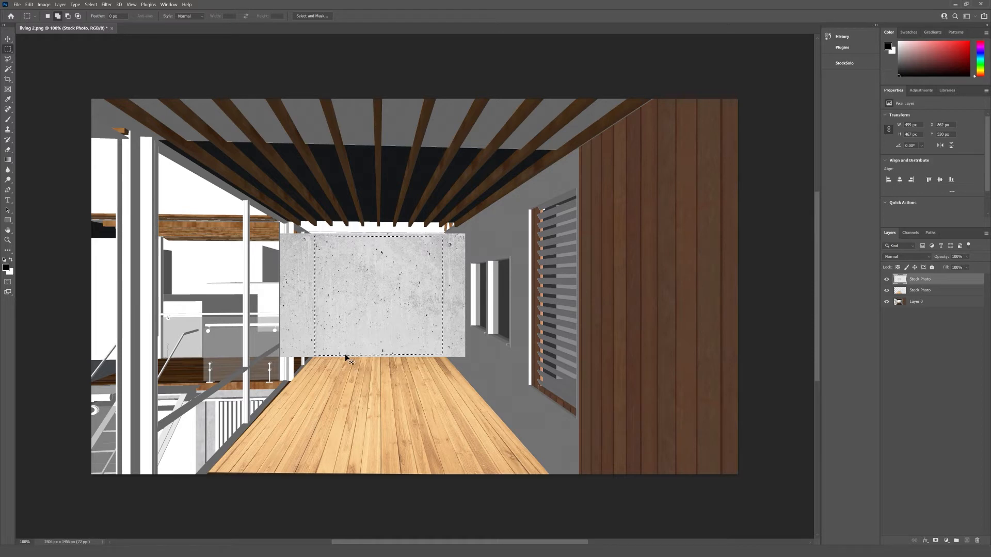
{"action": "key", "text": "ctrl+a"}
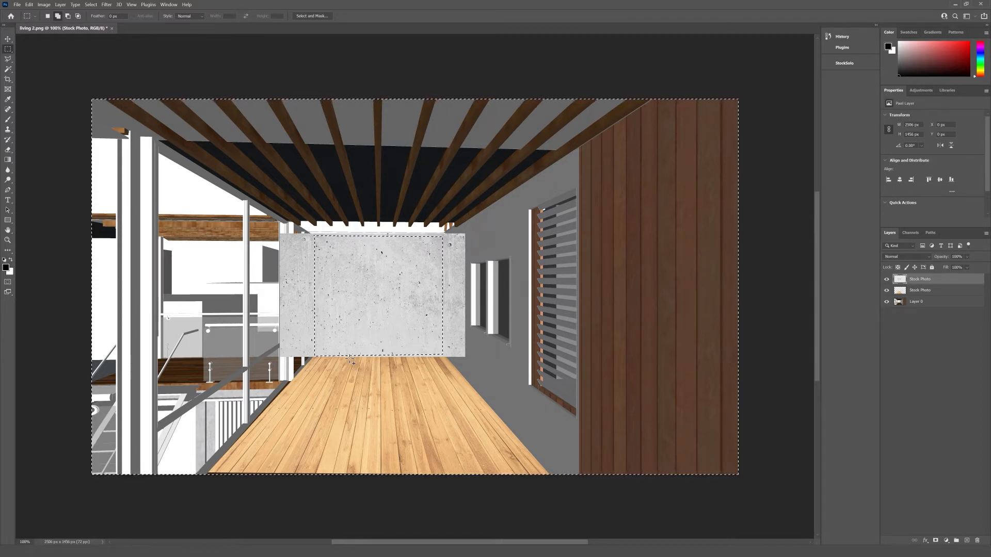
{"action": "key", "text": "Delete"}
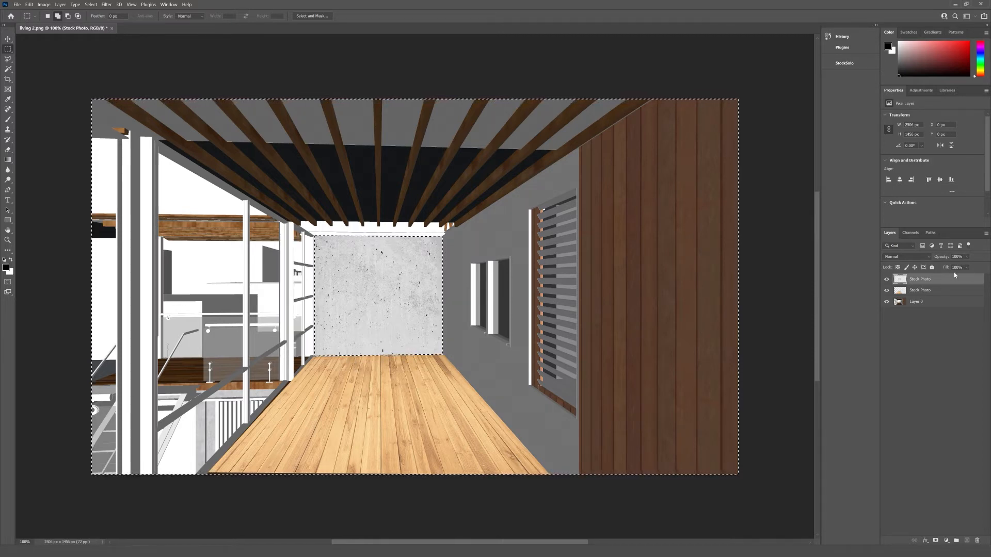
{"action": "key", "text": "ctrl+d"}
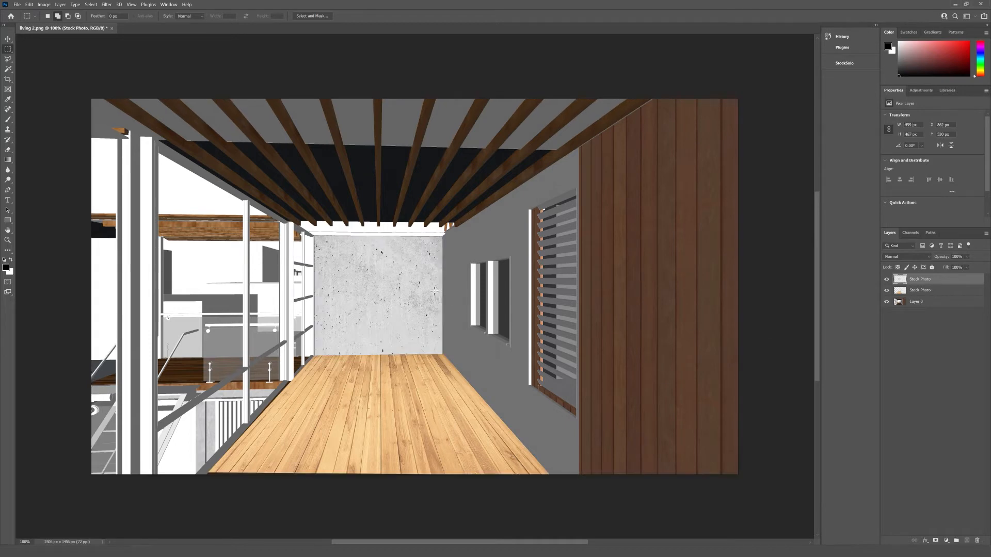
{"action": "left_click", "coordinate": [7, 39]}
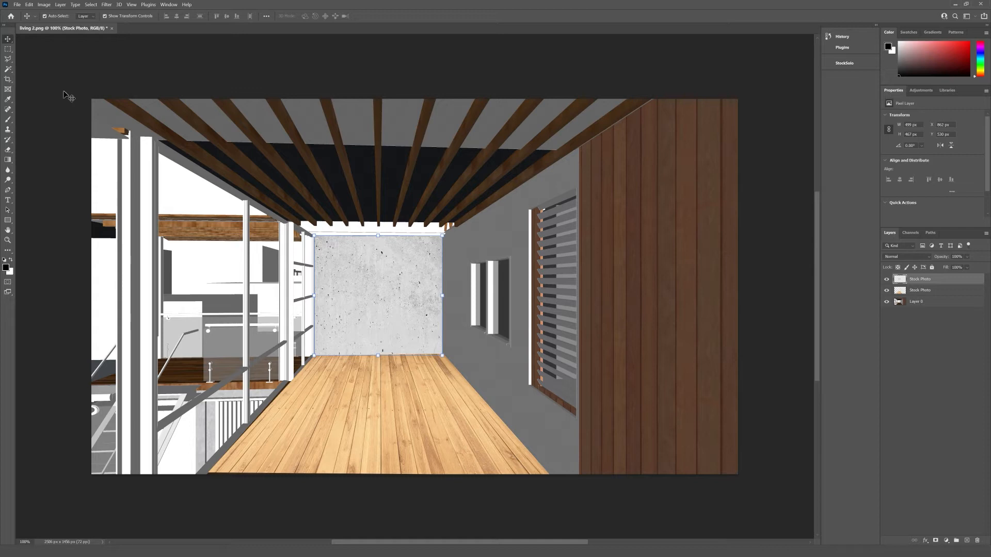
{"action": "left_click", "coordinate": [115, 128]}
{"action": "left_click", "coordinate": [815, 93]}
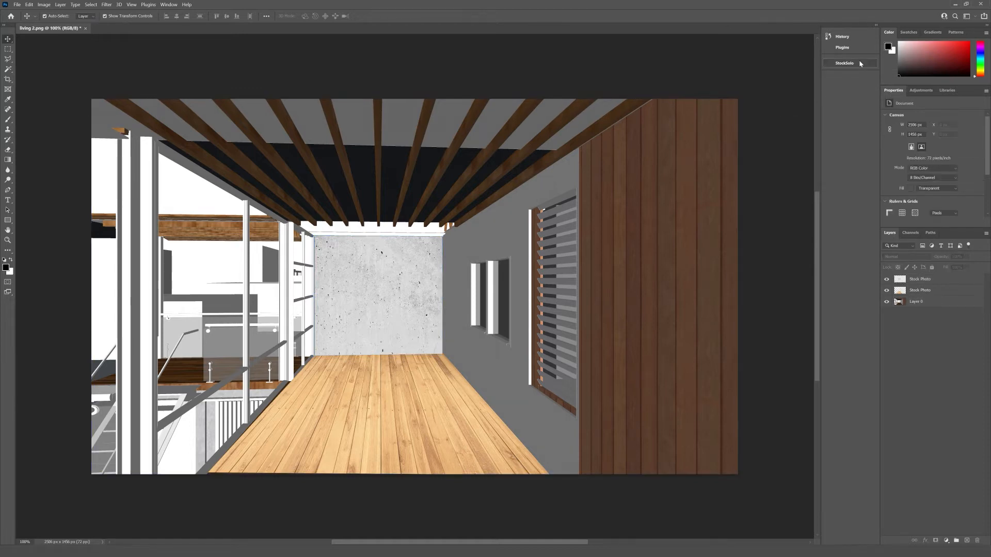
{"action": "left_click", "coordinate": [845, 63]}
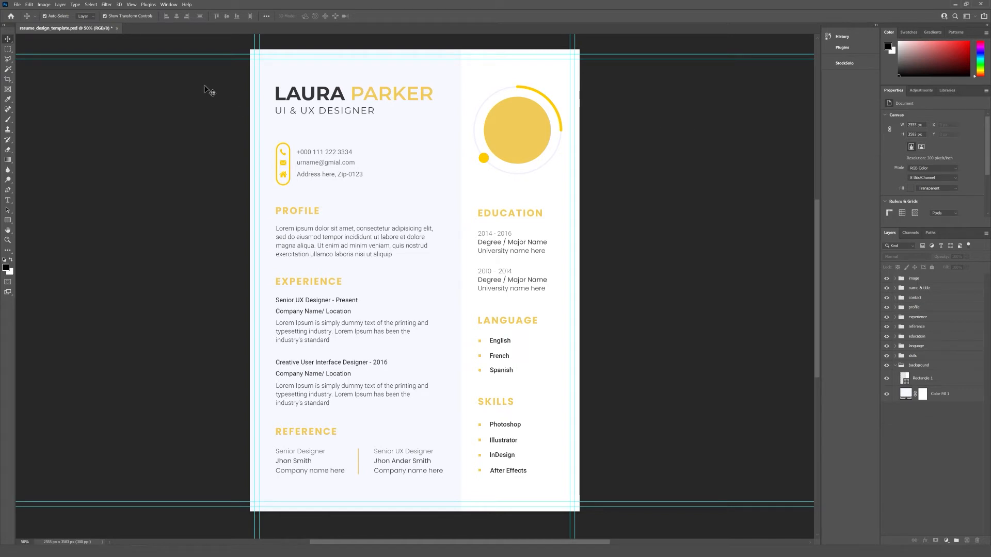
Open the Icons8 extension in the resume document, dock it with the collapsed extensions below StockSolo, and expand it
{"action": "left_click", "coordinate": [169, 7]}
{"action": "mouse_move", "coordinate": [216, 37]}
{"action": "left_click", "coordinate": [265, 44]}
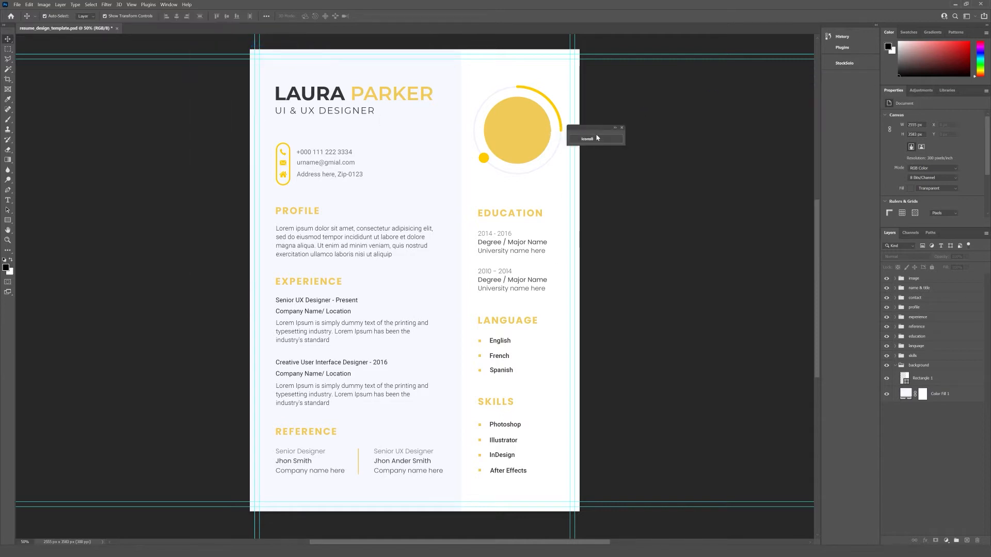
{"action": "left_click_drag", "start_coordinate": [576, 141], "coordinate": [852, 80]}
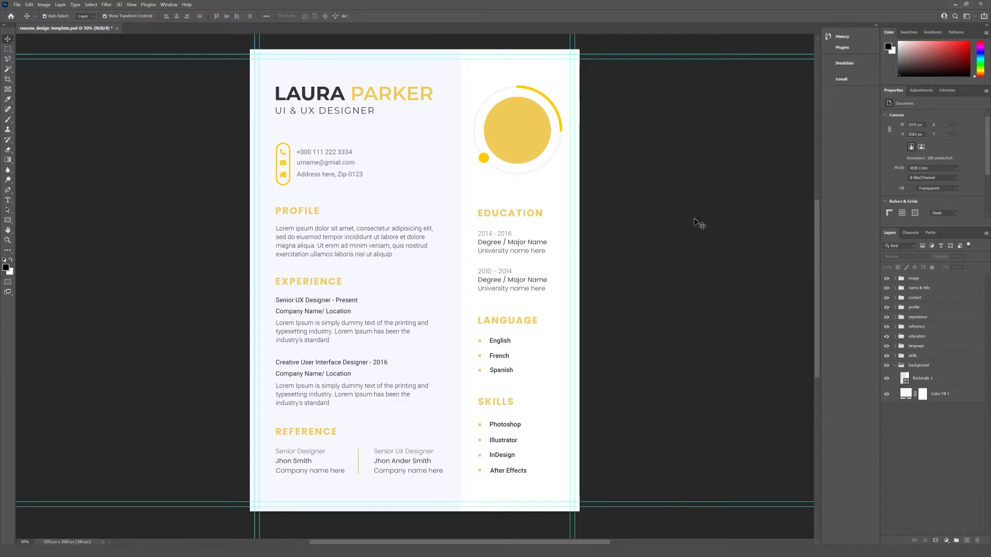
{"action": "left_click", "coordinate": [851, 79]}
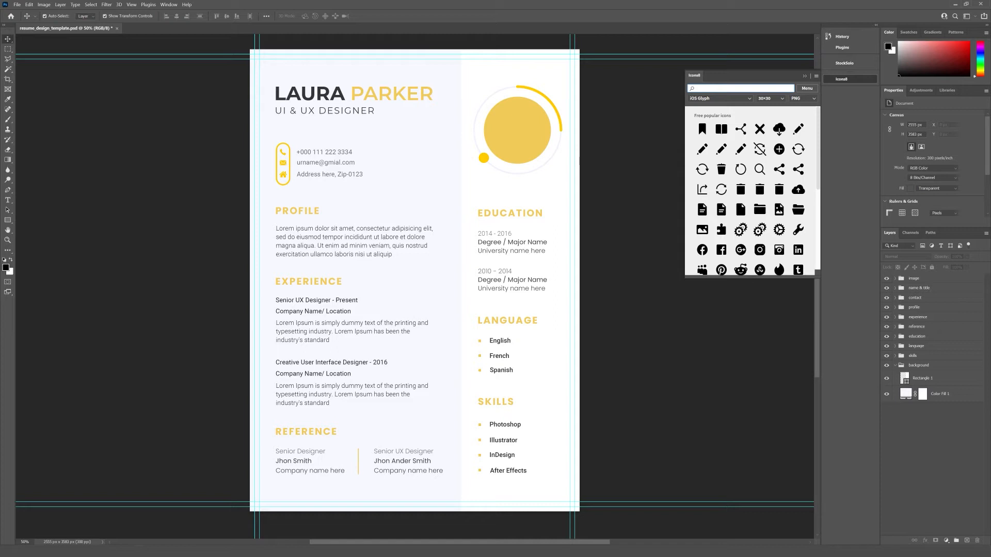
Search Icons8 for phone, choose the Cloud icon style, and place the first phone icon in the resume
{"action": "type", "text": "phone"}
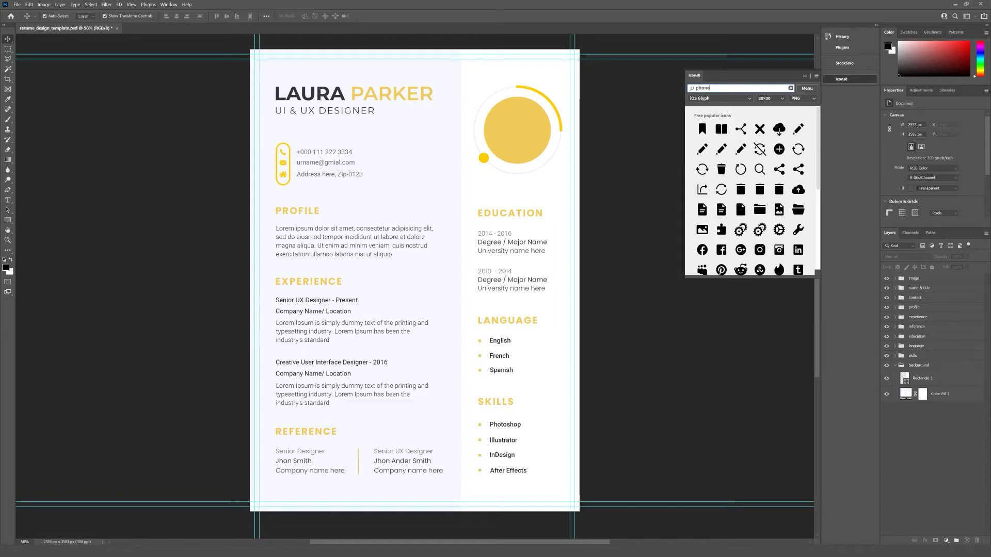
{"action": "key", "text": "Return"}
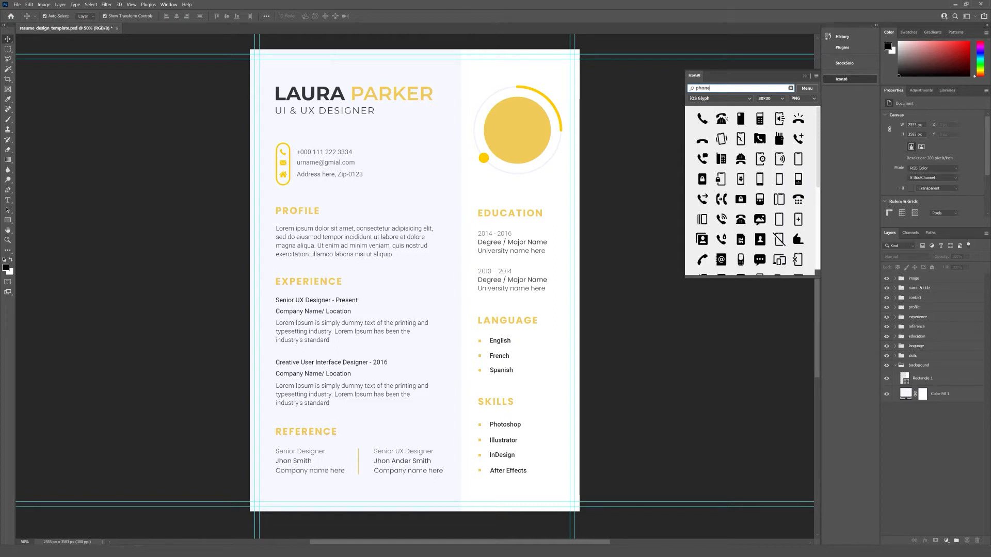
{"action": "left_click", "coordinate": [739, 98]}
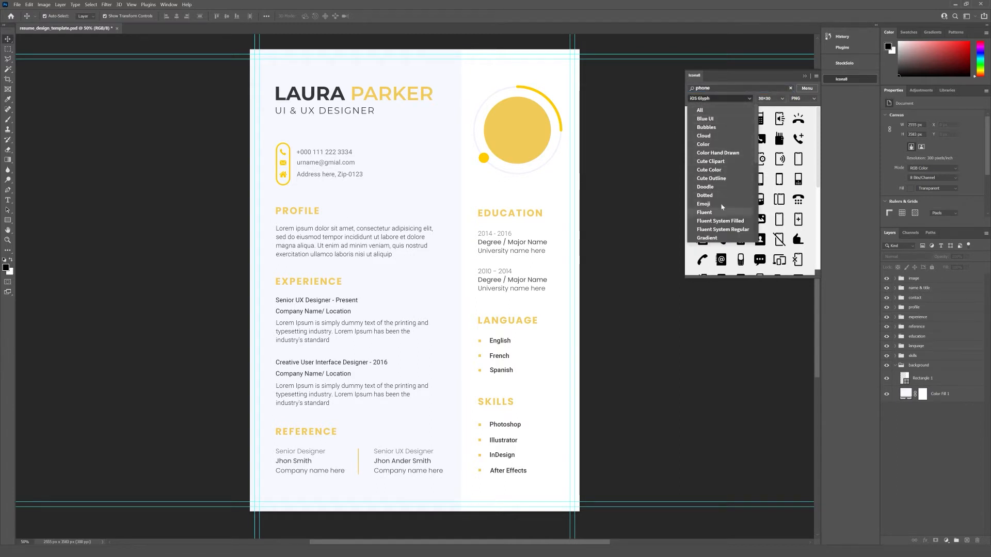
{"action": "left_click", "coordinate": [716, 145]}
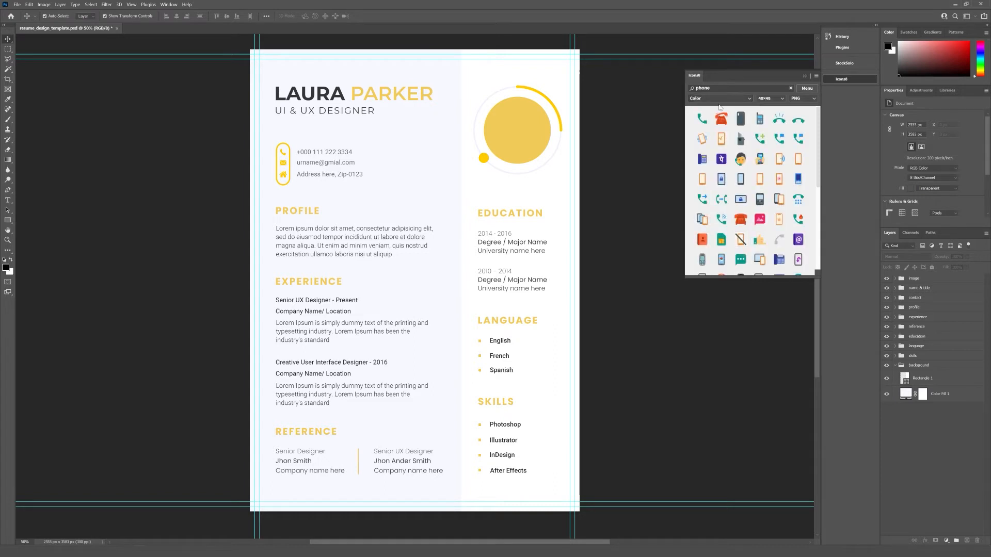
{"action": "left_click", "coordinate": [718, 98]}
{"action": "left_click", "coordinate": [698, 135]}
{"action": "left_click", "coordinate": [702, 119]}
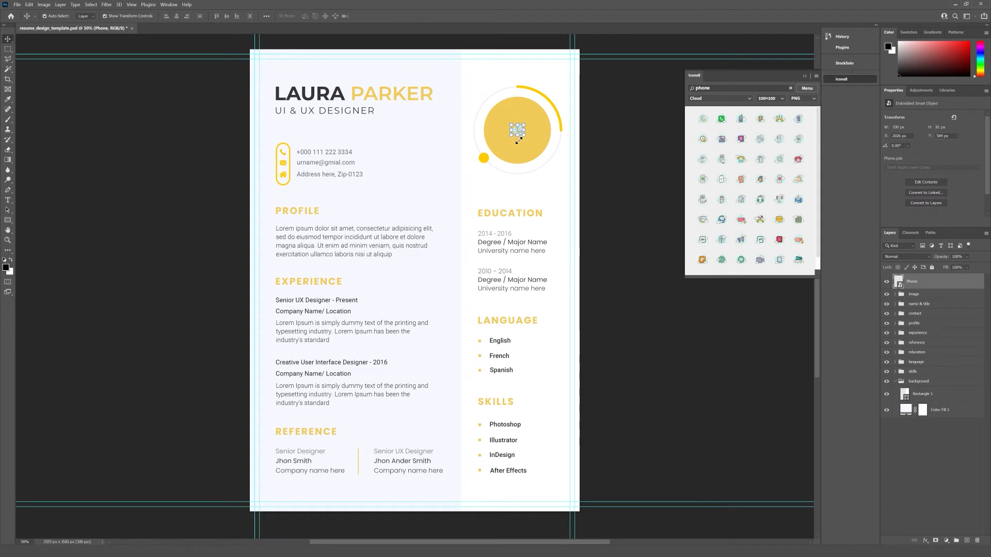
Scale the phone icon to about 162 × 131 px and move it beside the Language list
{"action": "left_click", "coordinate": [8, 39]}
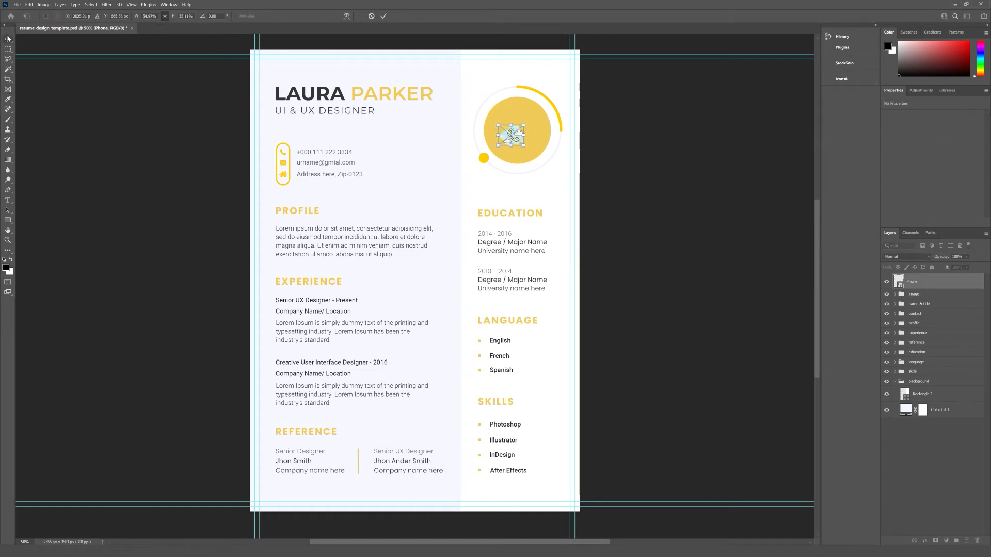
{"action": "left_click_drag", "start_coordinate": [512, 136], "coordinate": [455, 356]}
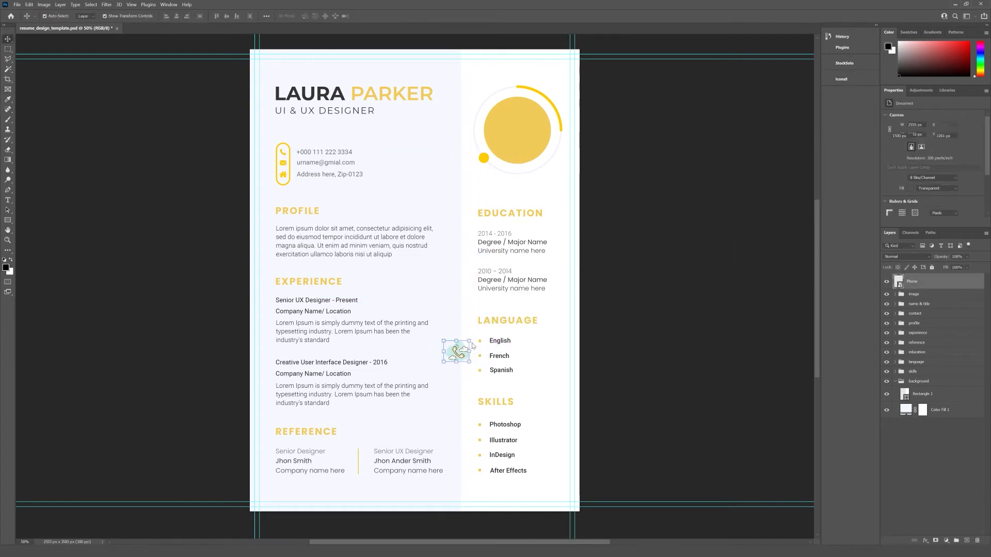
{"action": "key", "text": "ctrl+t"}
{"action": "key", "text": "Return"}
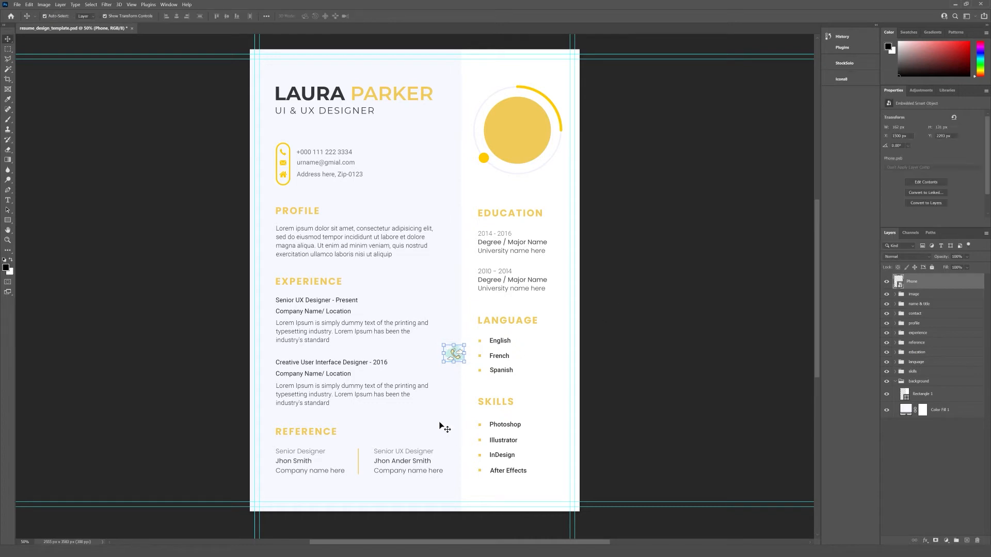
Search Icons8 for instagram and set the icon style to Color
{"action": "left_click", "coordinate": [844, 79]}
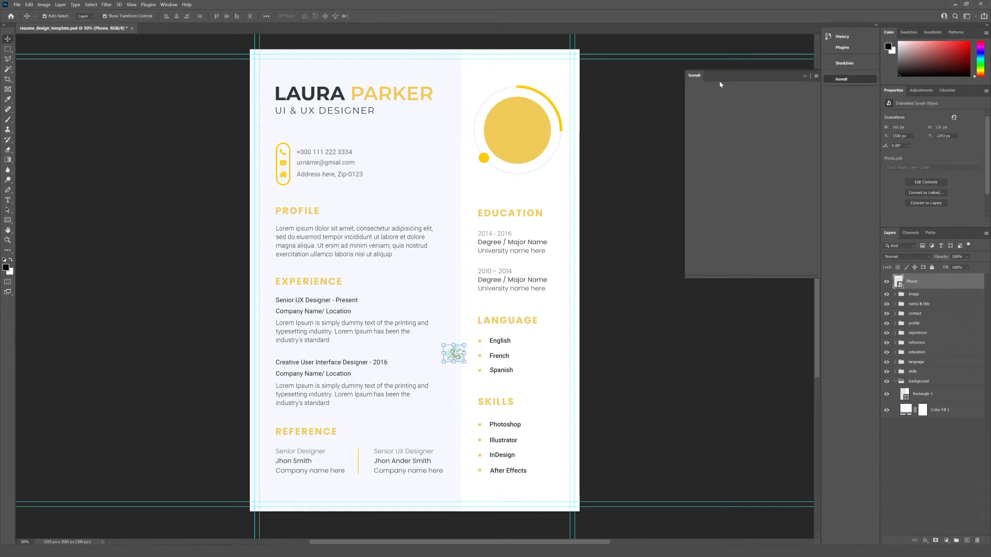
{"action": "type", "text": "instagram"}
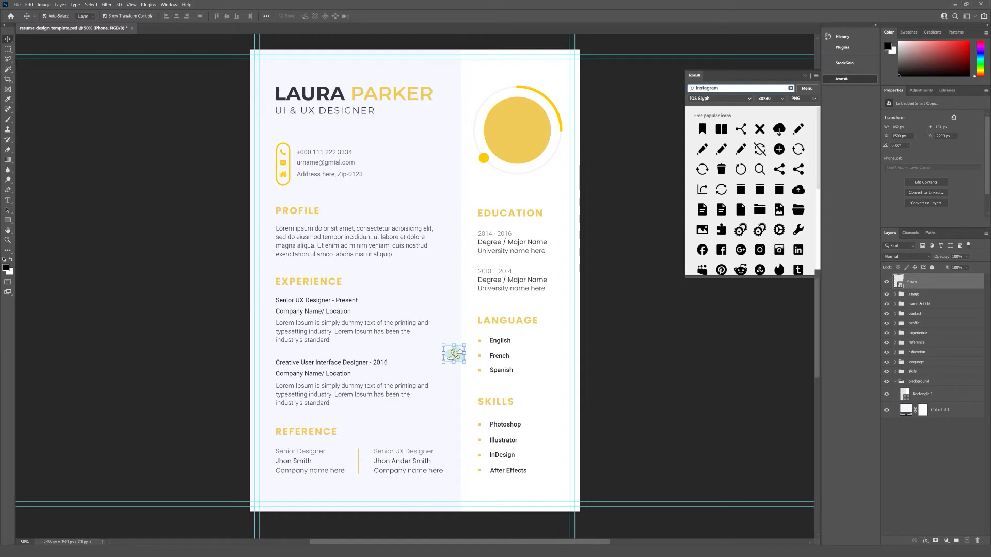
{"action": "left_click", "coordinate": [722, 98]}
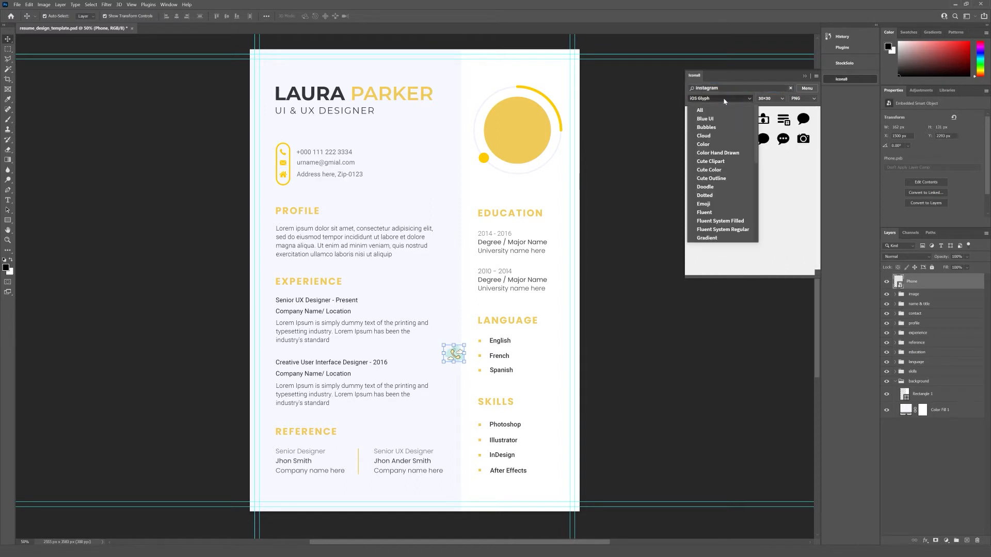
{"action": "left_click", "coordinate": [713, 147]}
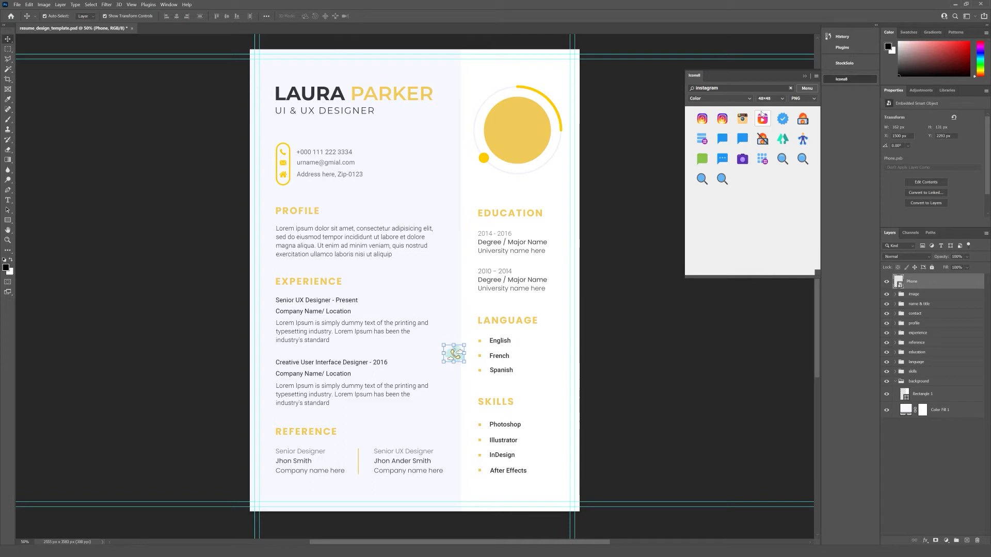
Check the size and format options, then place the second Instagram icon as a 48×48 PNG
{"action": "left_click", "coordinate": [770, 98]}
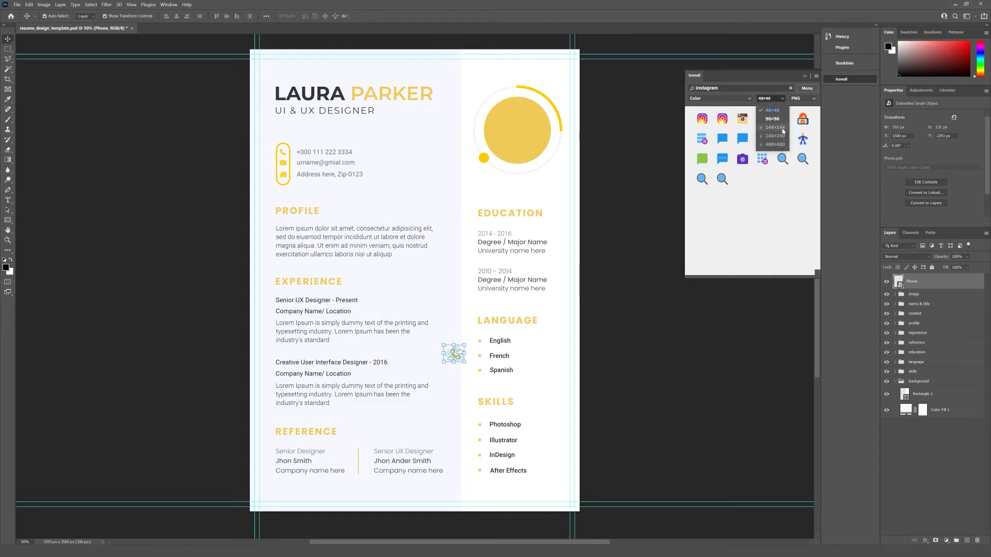
{"action": "left_click", "coordinate": [805, 99]}
{"action": "left_click", "coordinate": [808, 100]}
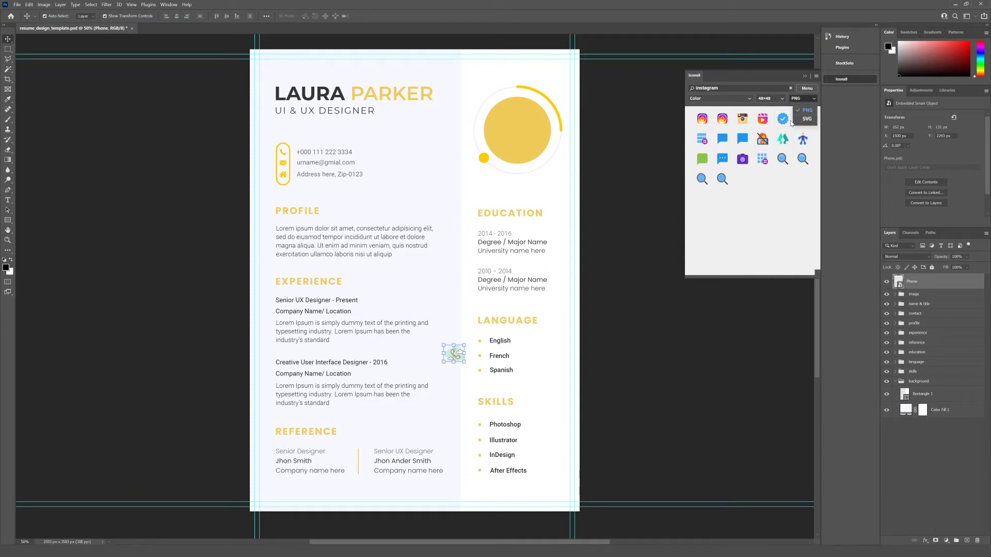
{"action": "left_click", "coordinate": [724, 100]}
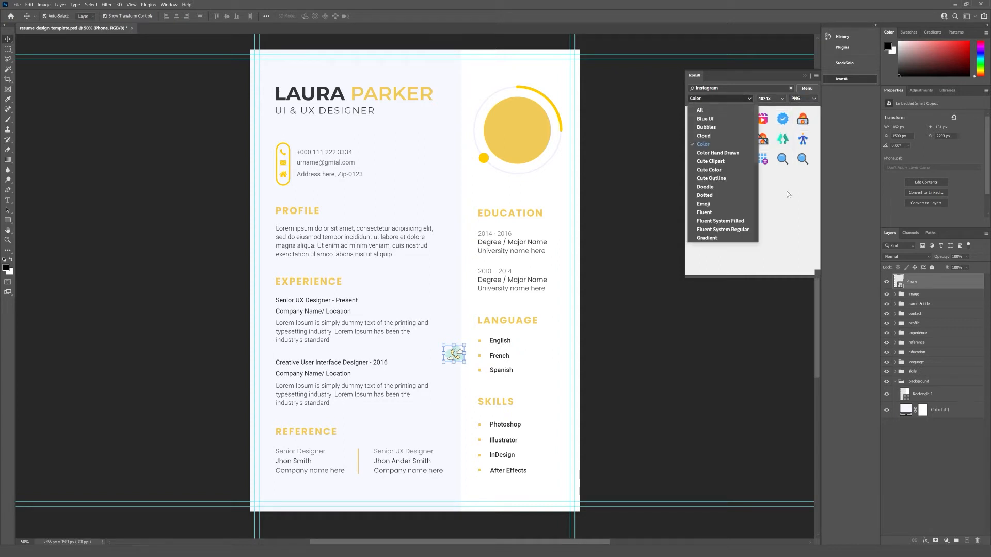
{"action": "left_click", "coordinate": [788, 192]}
{"action": "left_click", "coordinate": [723, 119]}
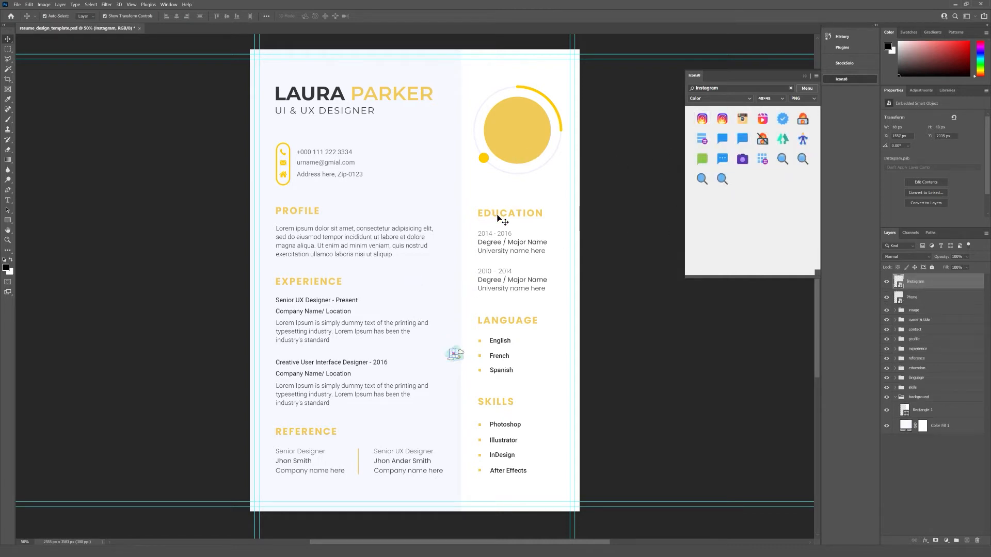
Move the placed Instagram icon down beside the Skills list
{"action": "left_click", "coordinate": [8, 40]}
{"action": "left_click", "coordinate": [493, 377]}
{"action": "left_click_drag", "start_coordinate": [466, 352], "coordinate": [478, 434]}
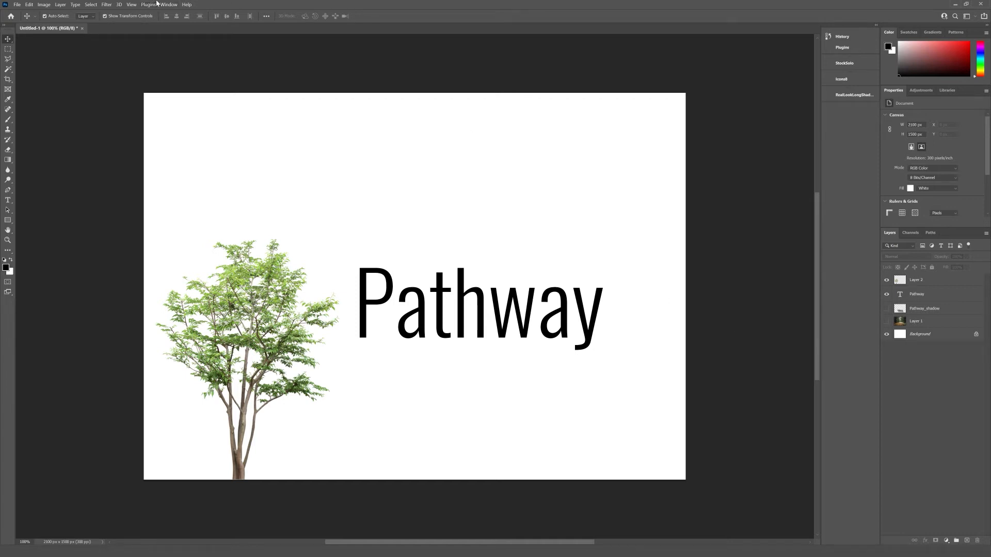
Select the Pathway text layer and open the RealLookLongShadow extension for it
{"action": "left_click", "coordinate": [175, 4]}
{"action": "mouse_move", "coordinate": [201, 37]}
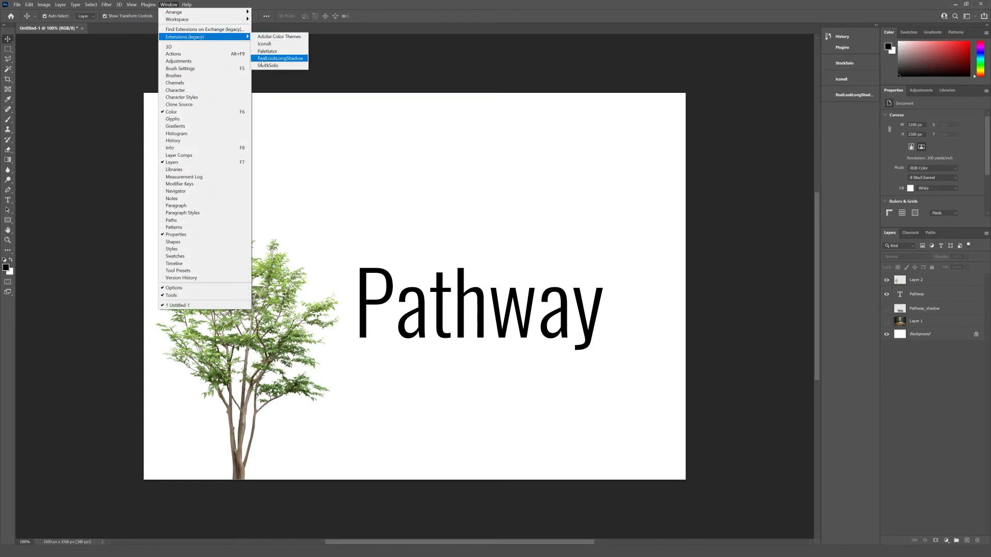
{"action": "left_click", "coordinate": [282, 59]}
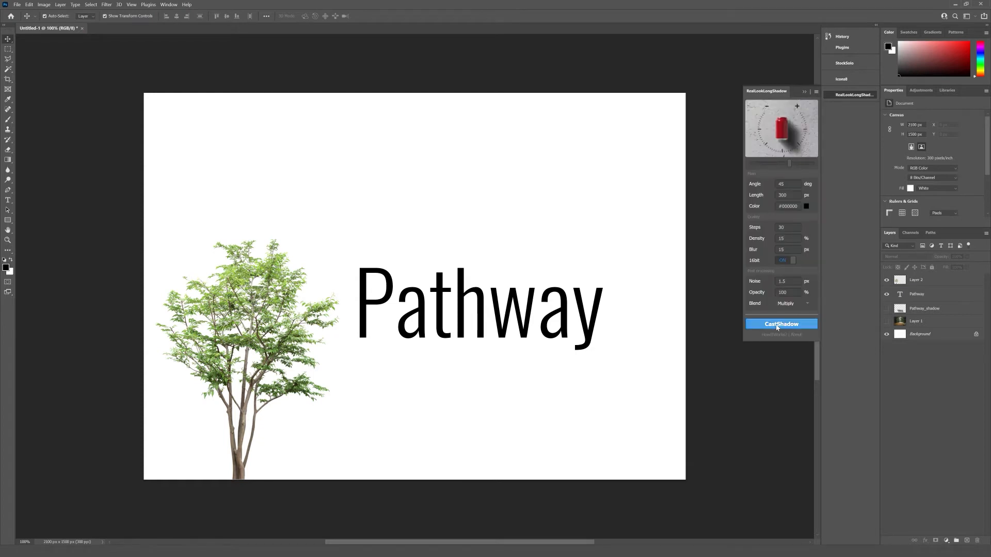
{"action": "left_click", "coordinate": [469, 323]}
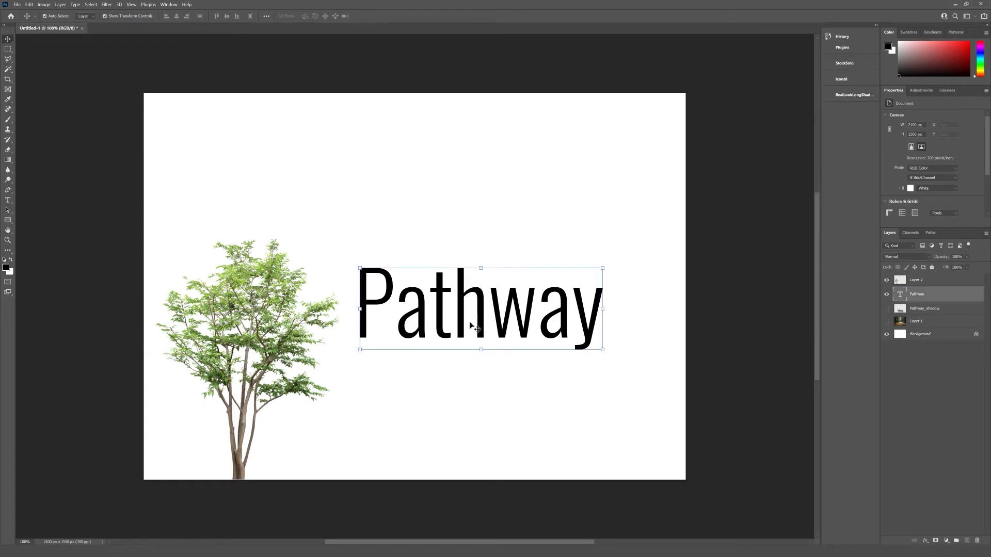
{"action": "left_click", "coordinate": [847, 95]}
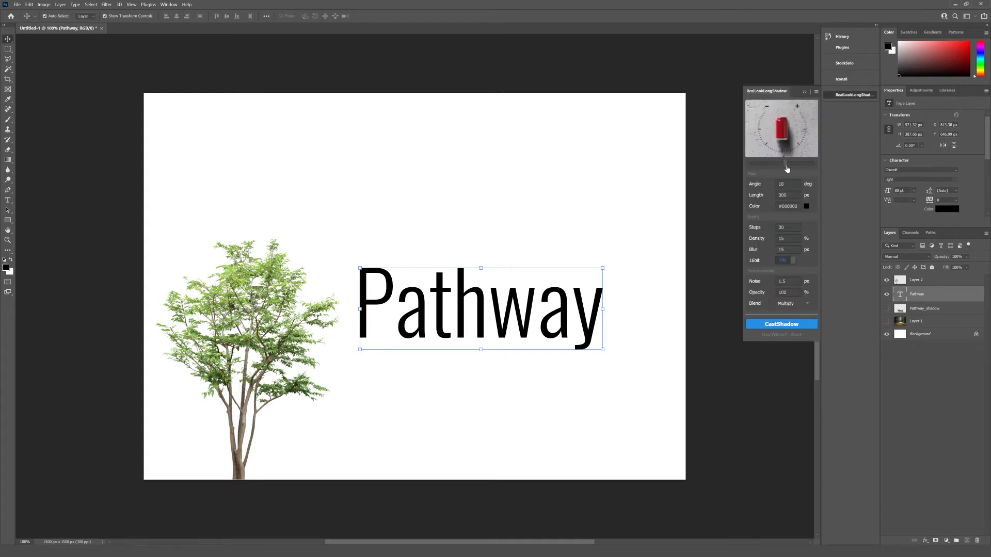
Set the long shadow's angle to 81°, length to 400 px, steps to 40 and blur to 10 px
{"action": "left_click_drag", "start_coordinate": [768, 170], "coordinate": [796, 170]}
{"action": "left_click", "coordinate": [777, 199]}
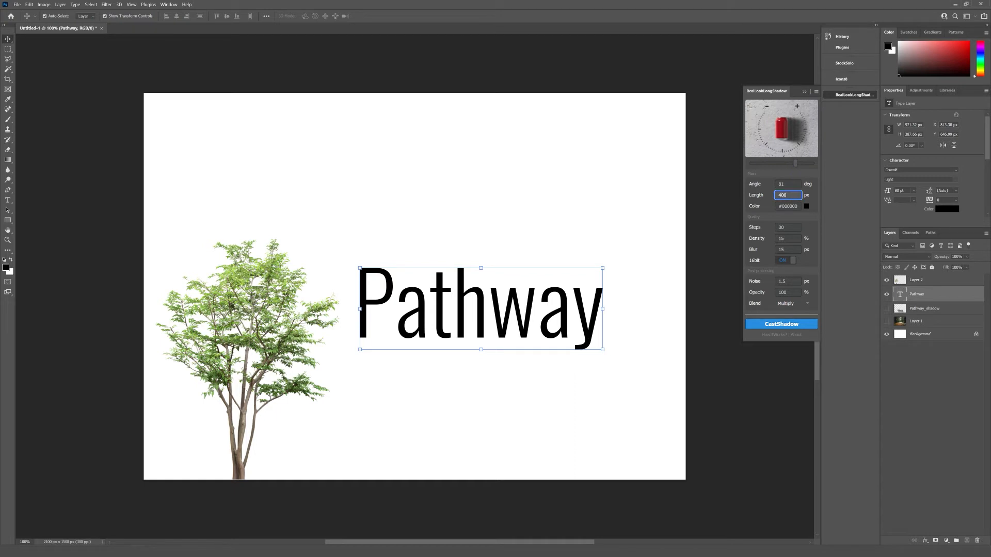
{"action": "key", "text": "Tab"}
{"action": "key", "text": "Tab"}
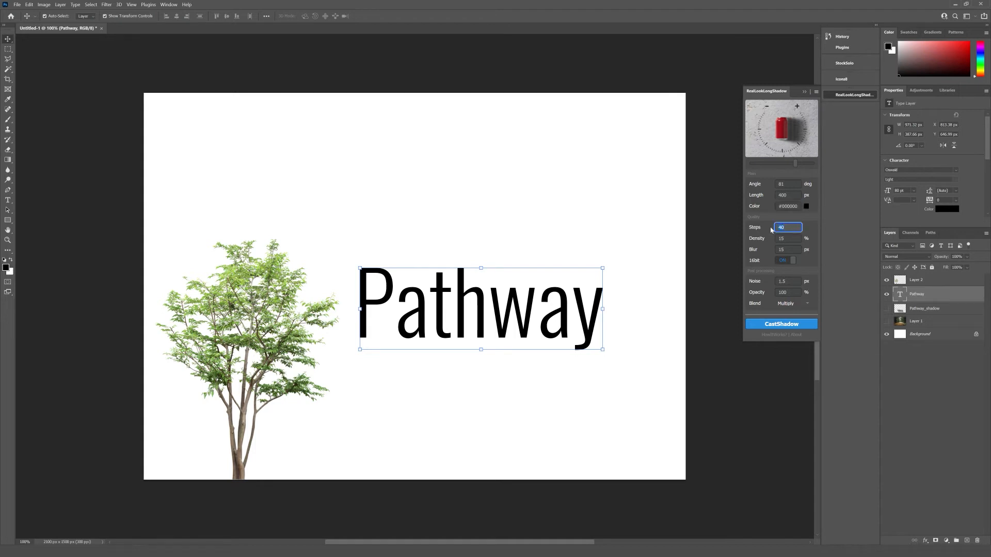
{"action": "left_click", "coordinate": [776, 239]}
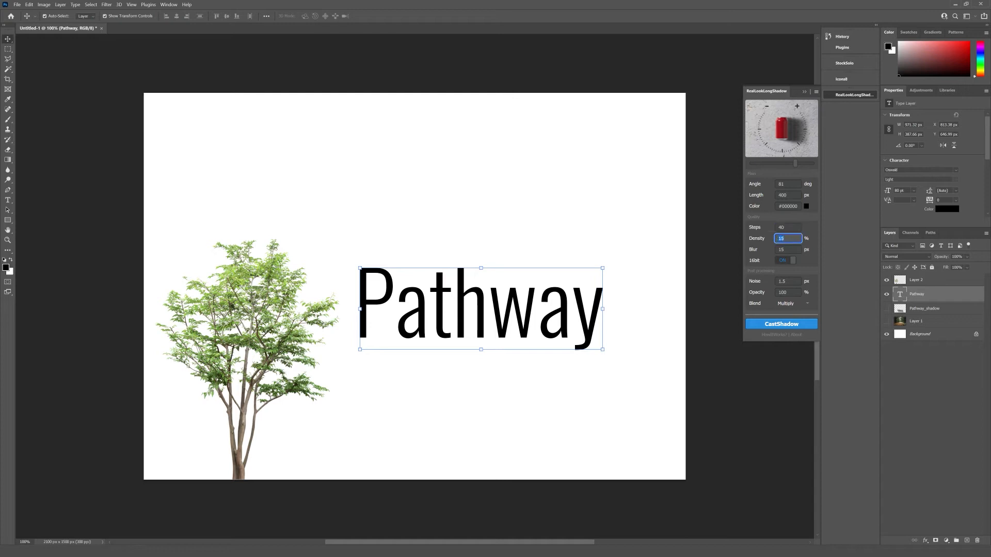
{"action": "key", "text": "Tab"}
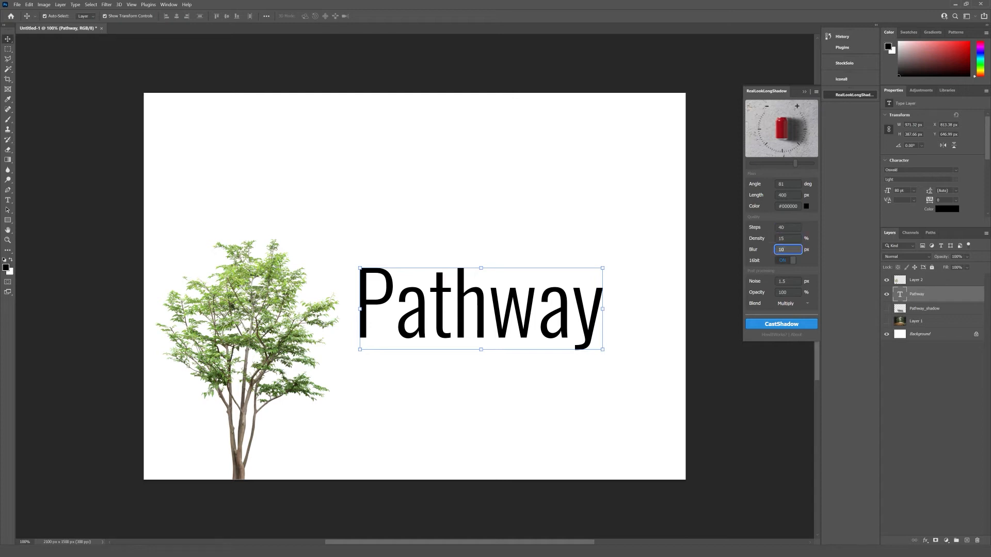
Set the shadow's blend mode to Normal and angle to 75°, and cast the shadow from the Pathway text
{"action": "left_click", "coordinate": [774, 281]}
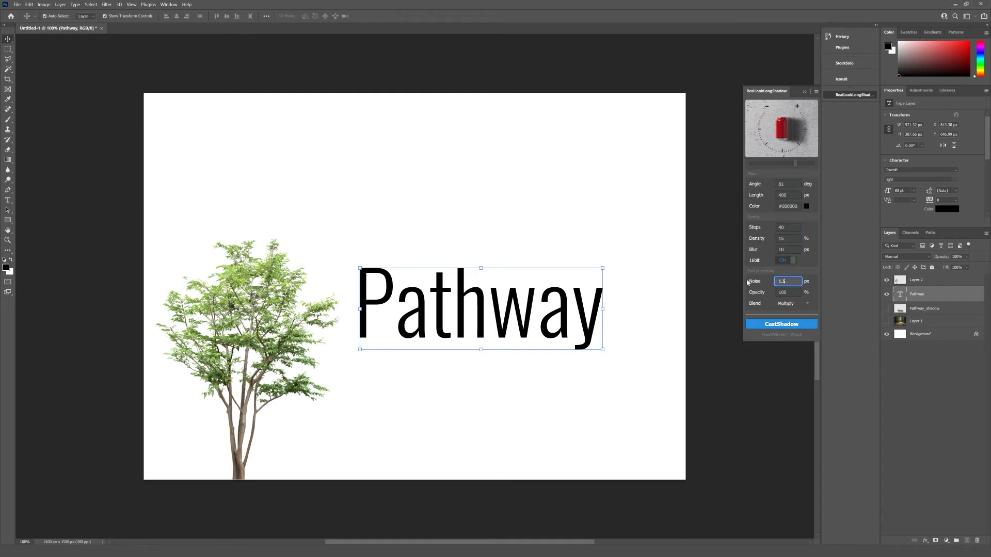
{"action": "left_click", "coordinate": [792, 304]}
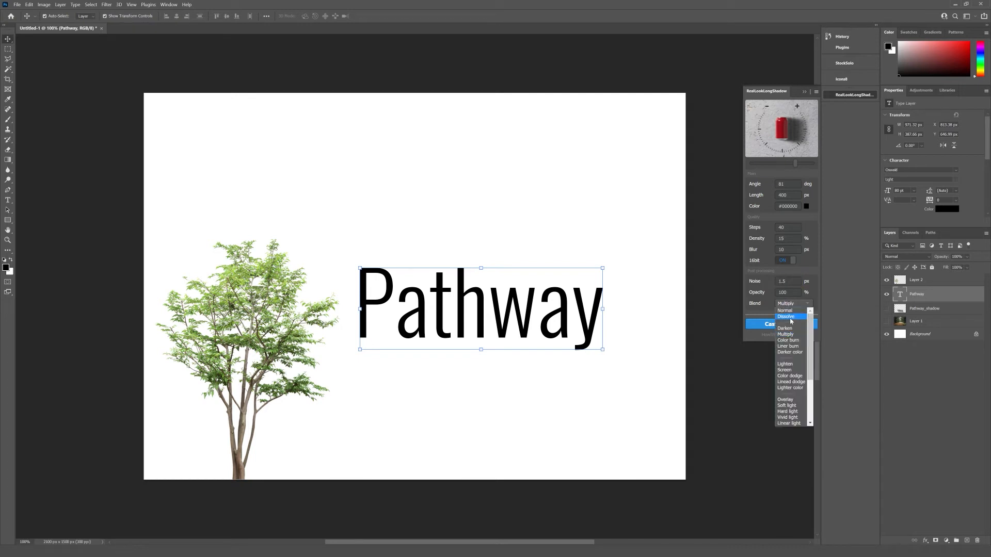
{"action": "left_click", "coordinate": [789, 311]}
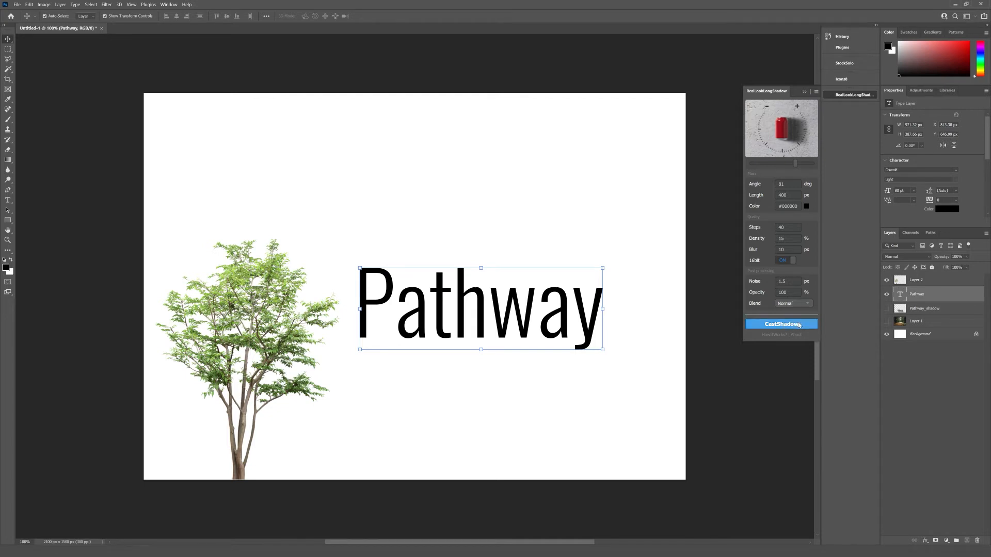
{"action": "left_click_drag", "start_coordinate": [796, 163], "coordinate": [794, 164]}
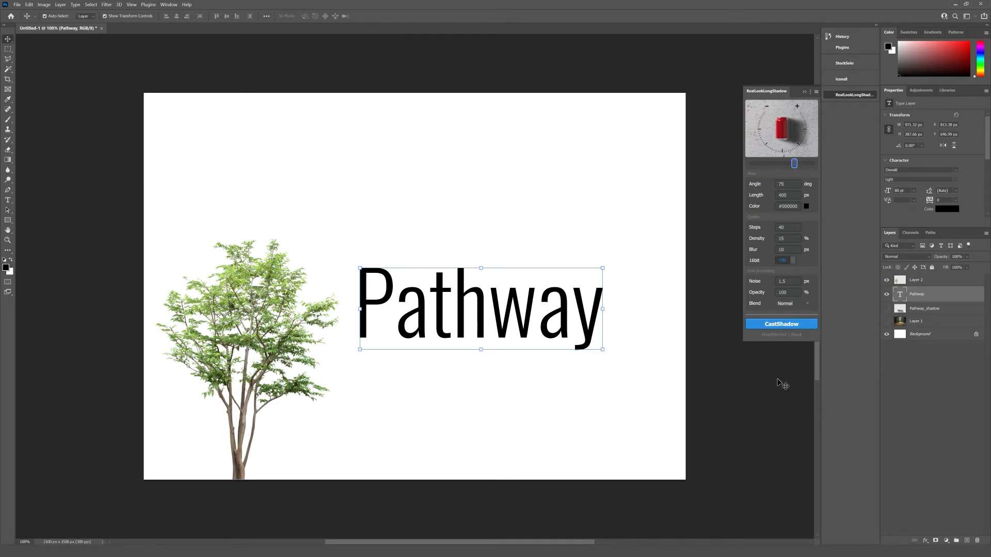
{"action": "left_click", "coordinate": [762, 324]}
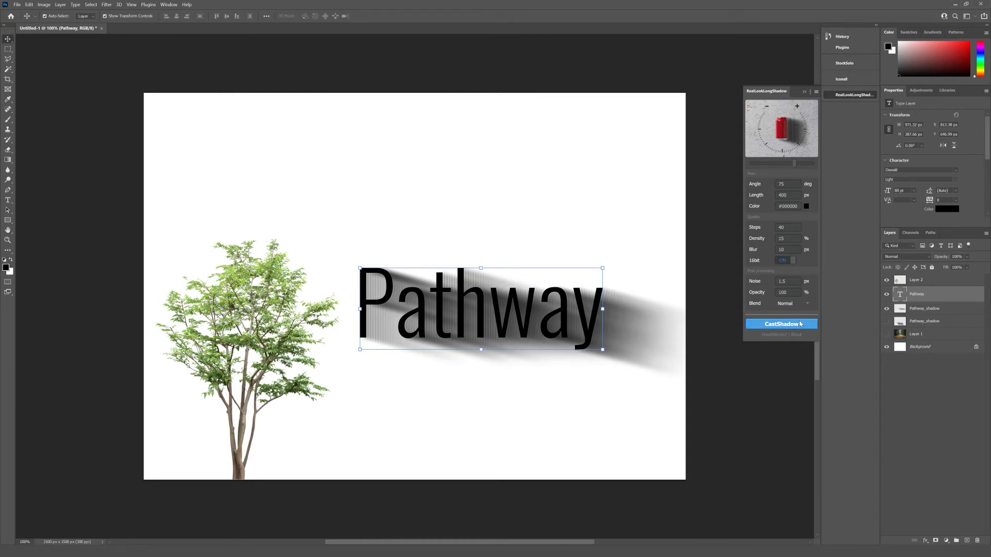
{"action": "left_click", "coordinate": [967, 257]}
{"action": "left_click", "coordinate": [960, 266]}
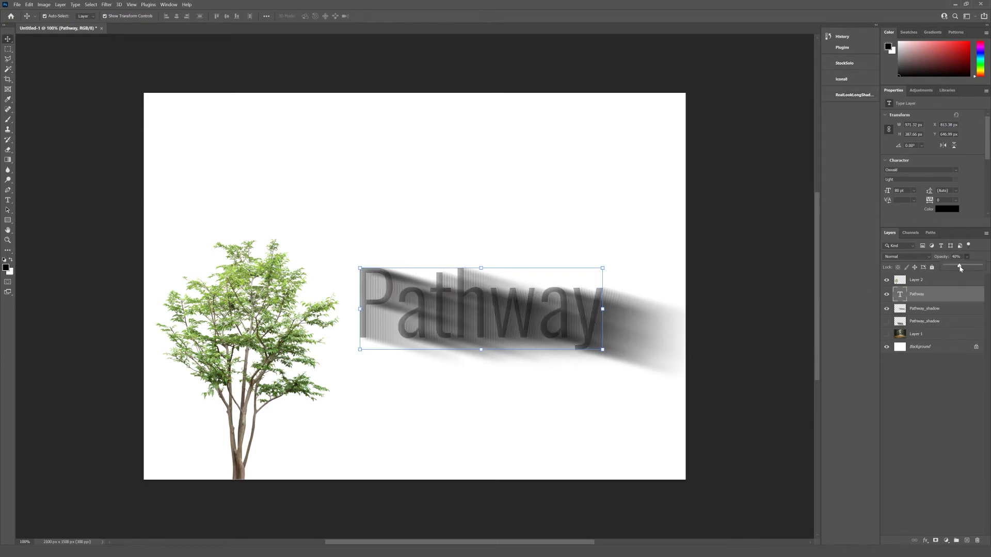
{"action": "left_click_drag", "start_coordinate": [960, 267], "coordinate": [984, 267]}
Lower the opacity of the visible Pathway_shadow layer to about 43% and deselect it
{"action": "left_click", "coordinate": [946, 310]}
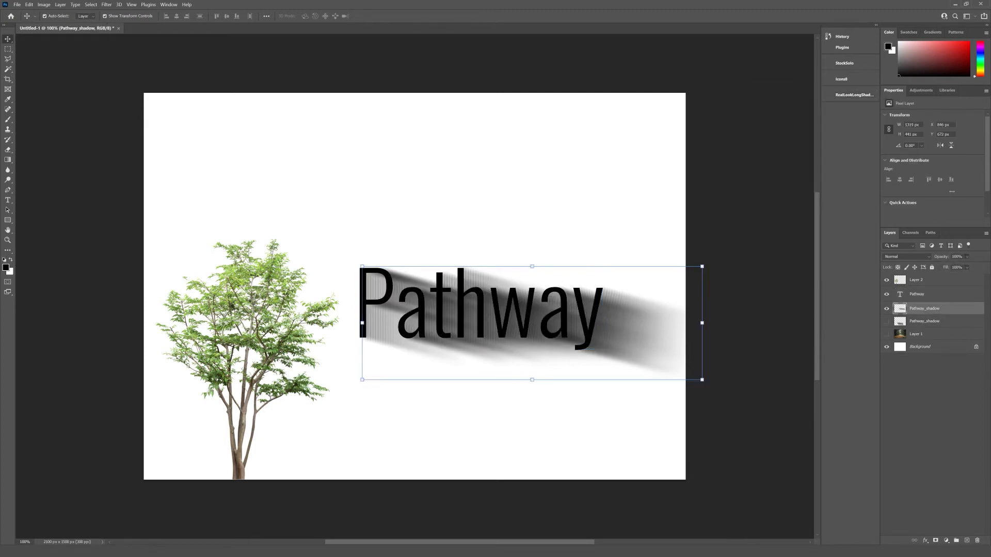
{"action": "left_click", "coordinate": [967, 256]}
{"action": "left_click", "coordinate": [961, 267]}
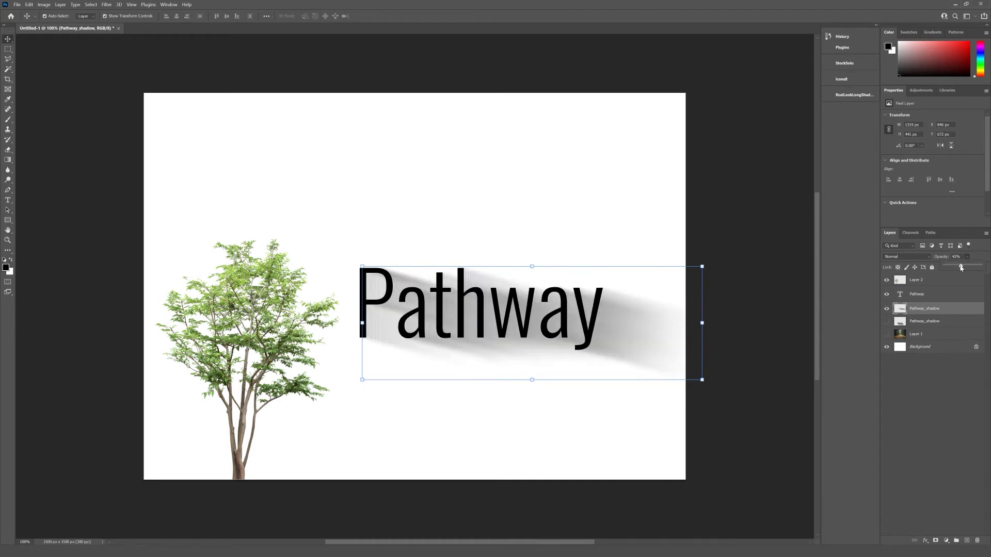
{"action": "key", "text": "ctrl+t"}
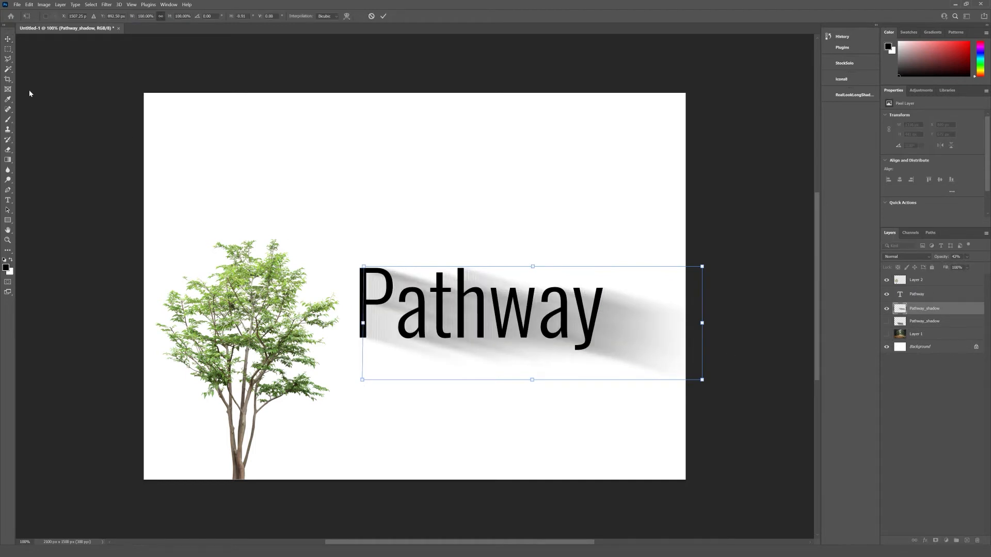
{"action": "left_click", "coordinate": [620, 394]}
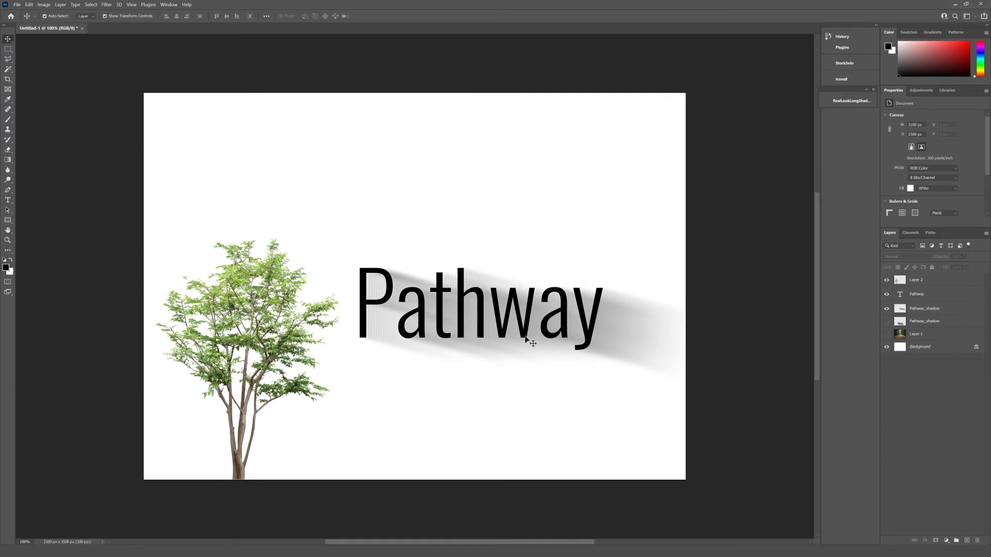
Hide the Pathway text layer and its shadow layer, and move the tree slightly to the right
{"action": "left_click", "coordinate": [620, 304]}
{"action": "left_click", "coordinate": [887, 295]}
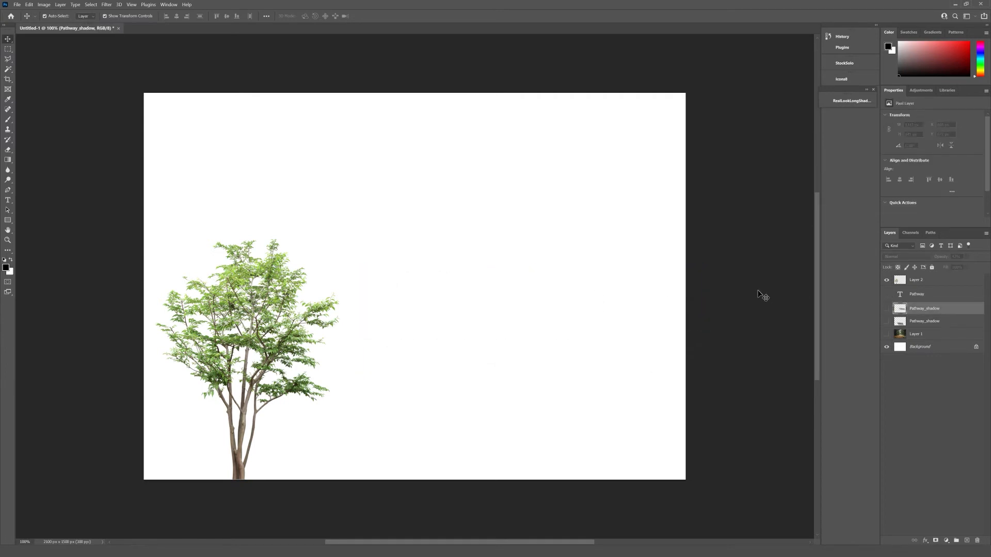
{"action": "left_click", "coordinate": [282, 349]}
{"action": "left_click_drag", "start_coordinate": [282, 350], "coordinate": [323, 354]}
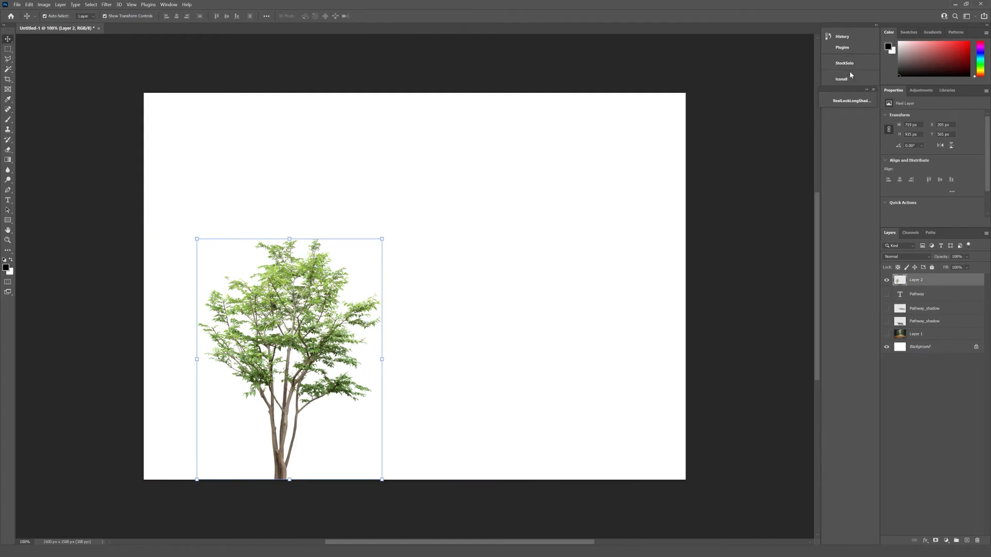
Open the RealLookLongShadow extension for the tree layer and set the shadow angle to 45°
{"action": "left_click", "coordinate": [850, 103]}
{"action": "mouse_move", "coordinate": [837, 91]}
{"action": "left_mouse_down"}
{"action": "mouse_move", "coordinate": [836, 102]}
{"action": "mouse_move", "coordinate": [845, 92]}
{"action": "left_mouse_up"}
{"action": "left_click", "coordinate": [844, 98]}
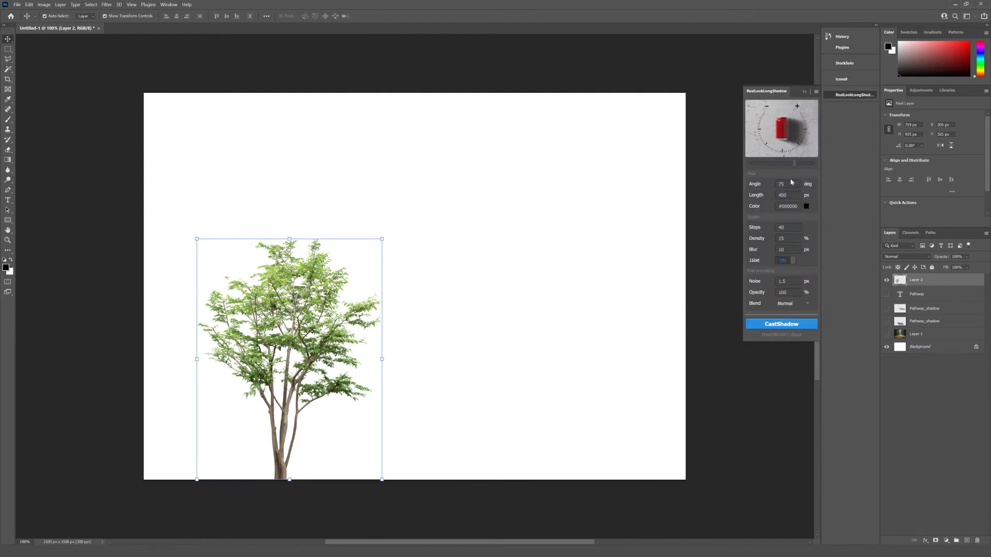
{"action": "left_click", "coordinate": [789, 185]}
{"action": "key", "text": "BackSpace"}
{"action": "key", "text": "BackSpace"}
{"action": "type", "text": "45"}
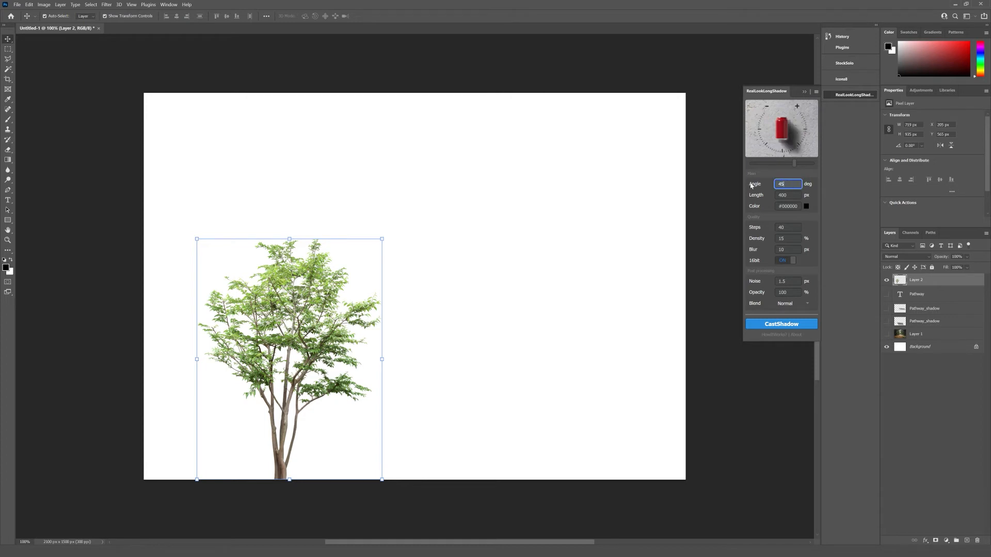
Set the long shadow's length to 300 px, steps to 30, density to 10%, blur to 15 px and noise to 1.6 px
{"action": "key", "text": "Tab"}
{"action": "key", "text": "Tab"}
{"action": "type", "text": "30"}
{"action": "left_click", "coordinate": [791, 239]}
{"action": "key", "text": "Tab"}
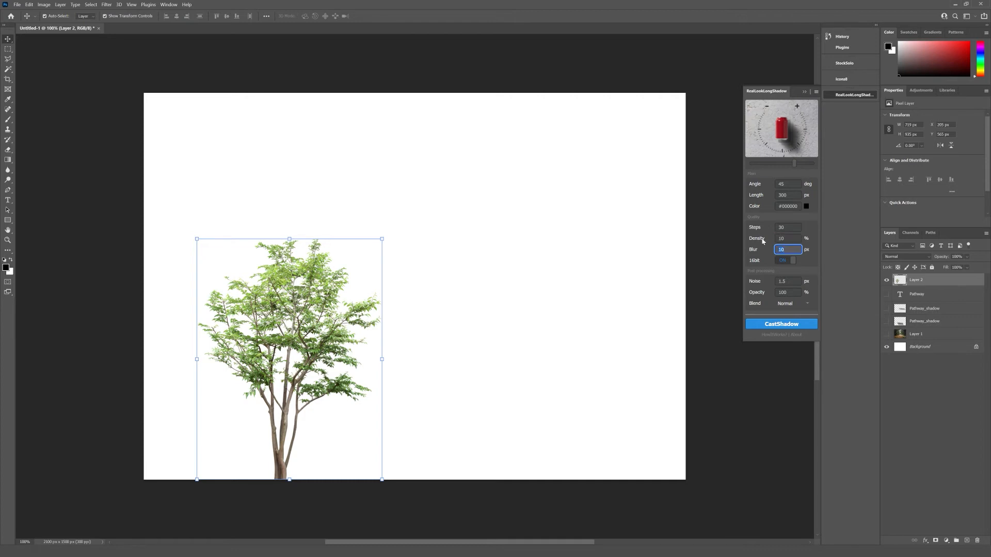
{"action": "left_click", "coordinate": [788, 281]}
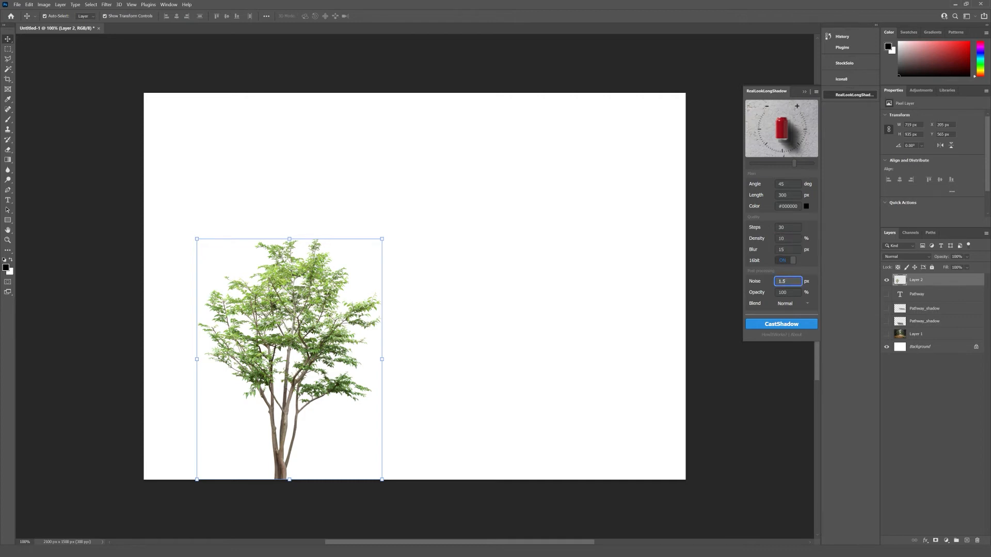
Set the shadow's blend mode to Multiply and cast the long shadow from the tree
{"action": "left_click", "coordinate": [793, 305]}
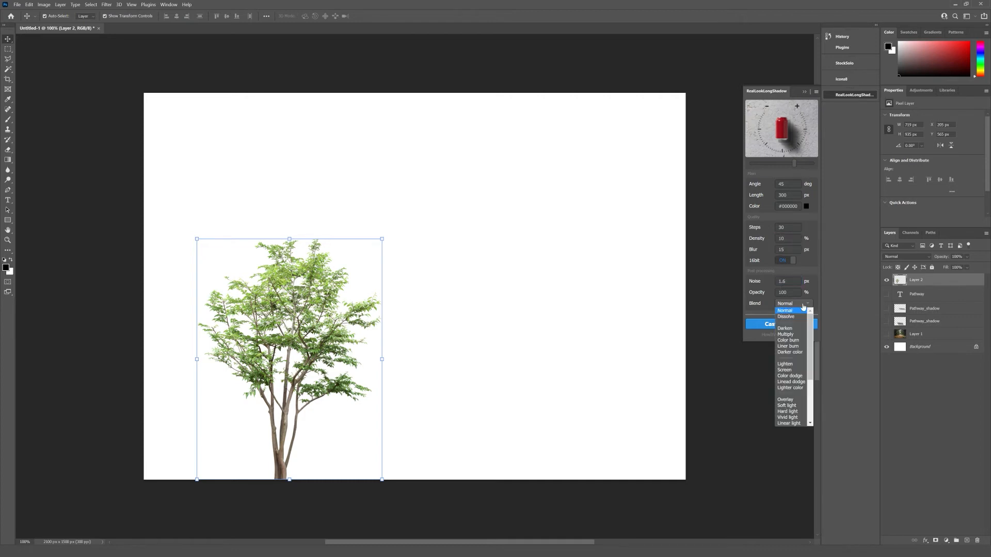
{"action": "left_click", "coordinate": [786, 334]}
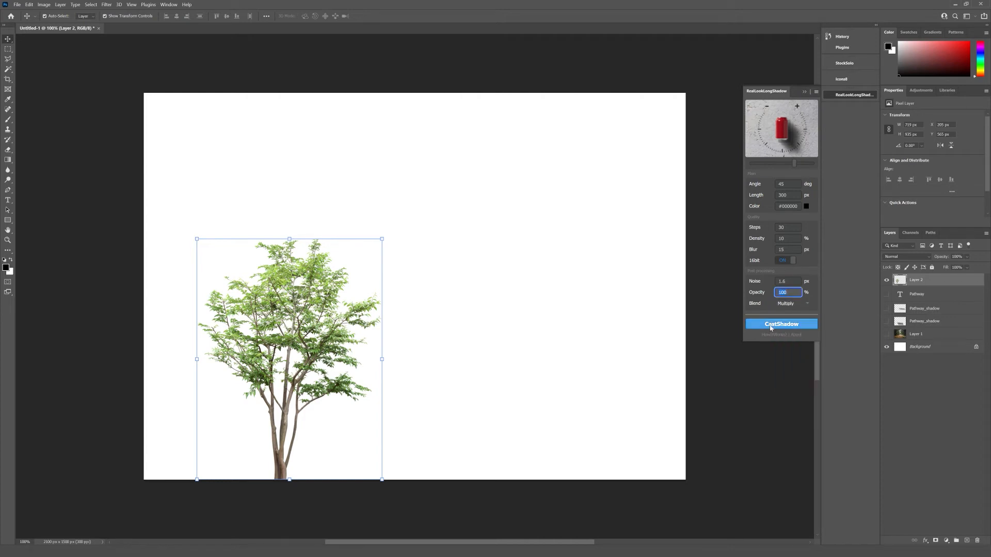
{"action": "left_click", "coordinate": [771, 326]}
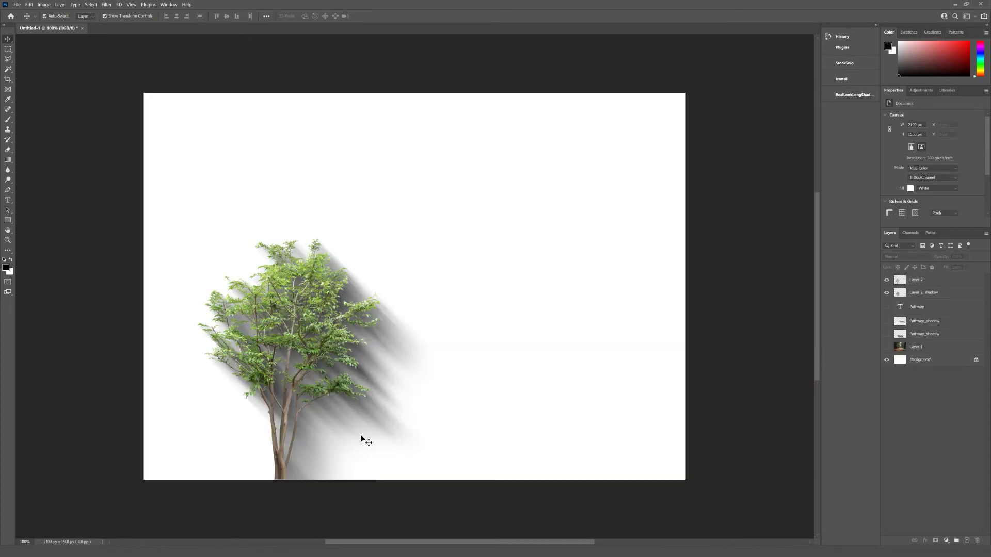
Skew the tree's shadow layer by its two upper corners so that the shadow drops down toward the ground
{"action": "left_click", "coordinate": [367, 422]}
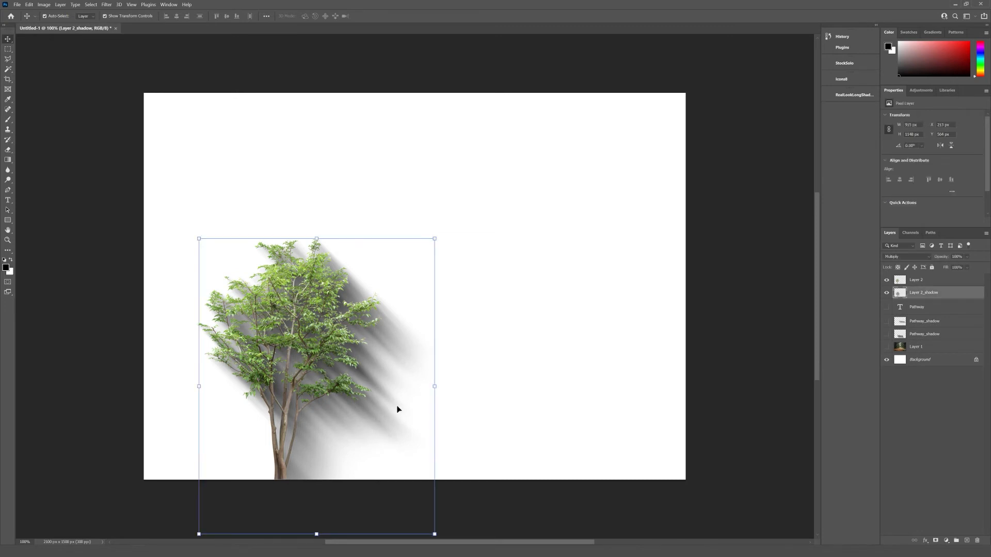
{"action": "right_click", "coordinate": [204, 242]}
{"action": "left_click", "coordinate": [189, 222]}
{"action": "left_click", "coordinate": [201, 240]}
{"action": "right_click", "coordinate": [200, 239]}
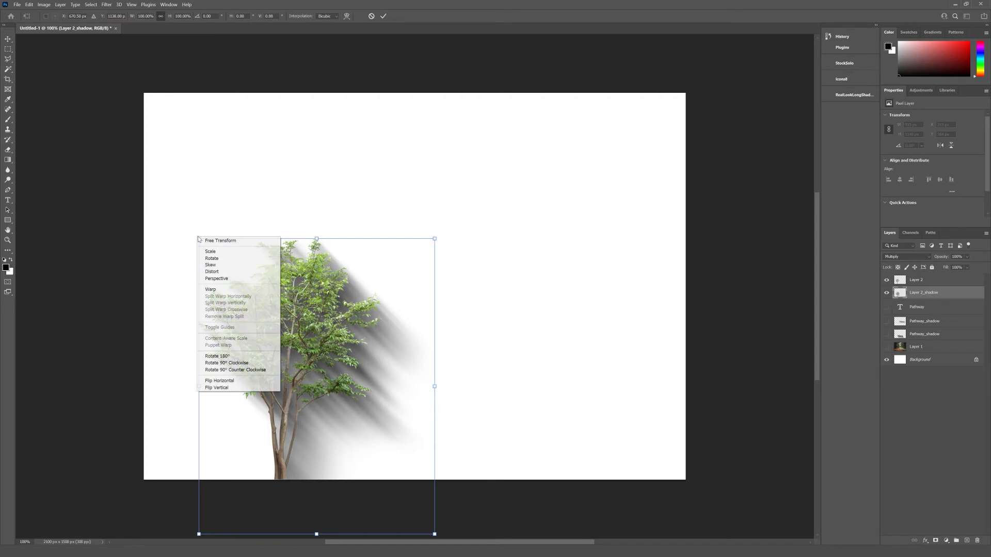
{"action": "left_click", "coordinate": [211, 266]}
{"action": "left_click_drag", "start_coordinate": [198, 238], "coordinate": [324, 295]}
{"action": "left_click_drag", "start_coordinate": [436, 241], "coordinate": [438, 351]}
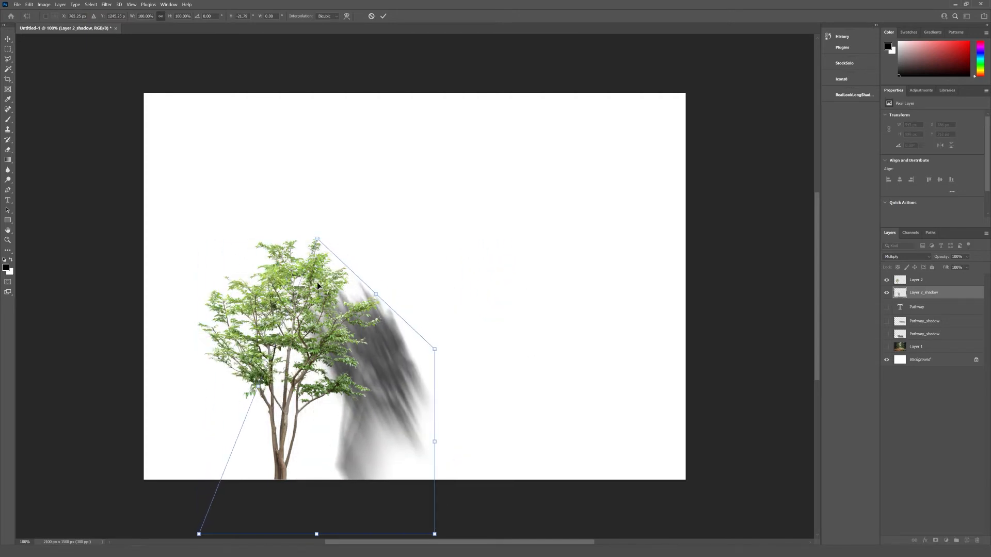
{"action": "left_click_drag", "start_coordinate": [318, 246], "coordinate": [321, 374]}
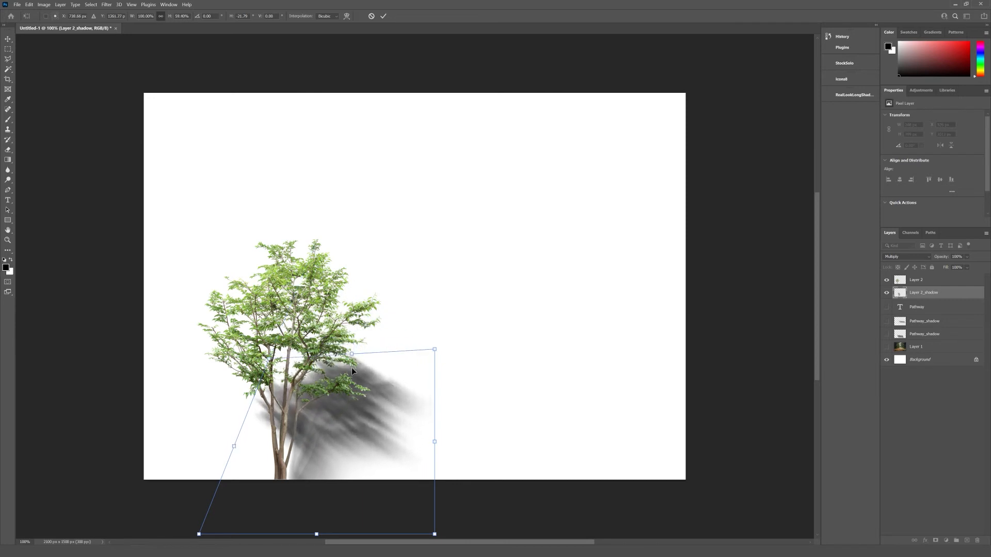
Flatten the tree's shadow further, slant it to the right, extend its lower-left corner outward, and apply the skew
{"action": "left_click_drag", "start_coordinate": [438, 349], "coordinate": [438, 380]}
{"action": "left_click_drag", "start_coordinate": [271, 360], "coordinate": [259, 380]}
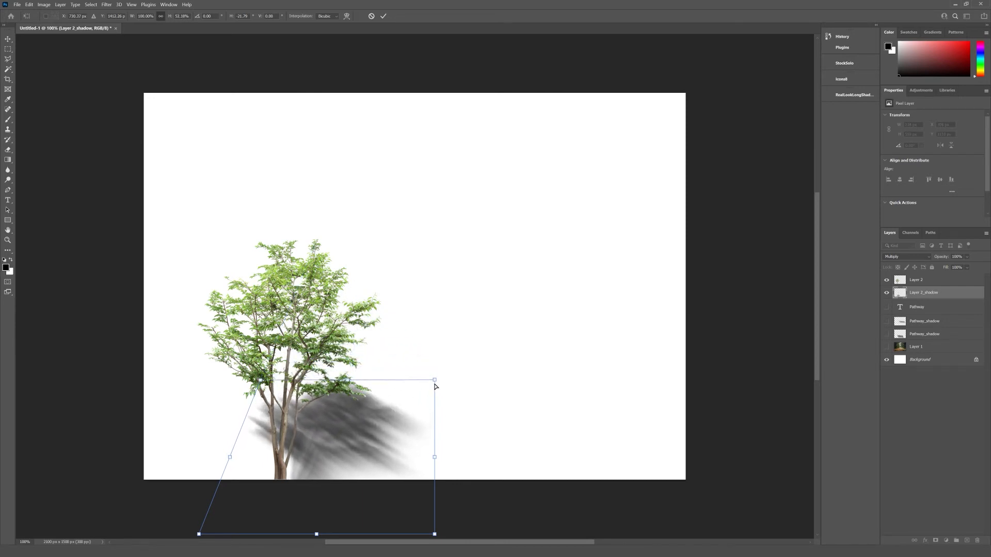
{"action": "left_click_drag", "start_coordinate": [435, 383], "coordinate": [457, 384]}
{"action": "left_click_drag", "start_coordinate": [264, 382], "coordinate": [318, 383]}
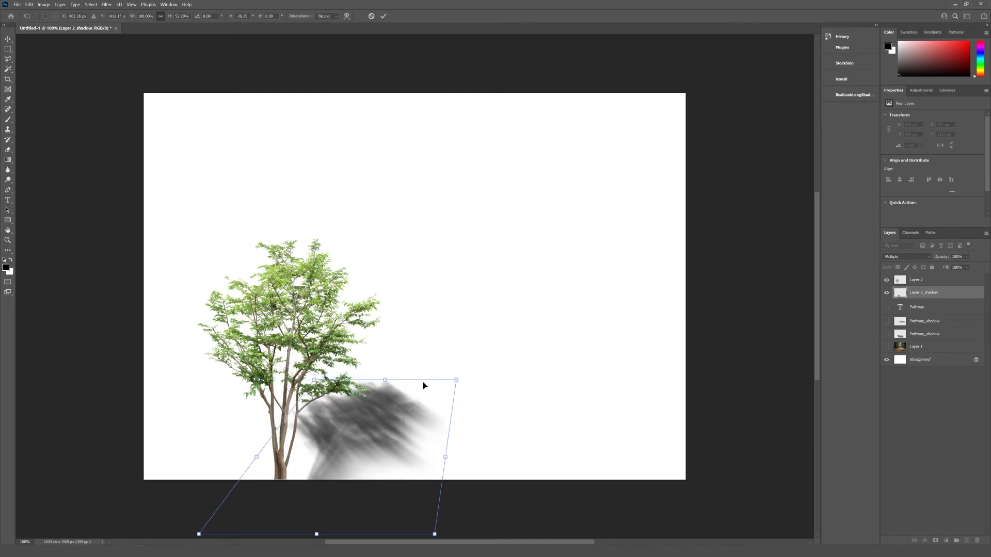
{"action": "left_click_drag", "start_coordinate": [456, 383], "coordinate": [480, 380]}
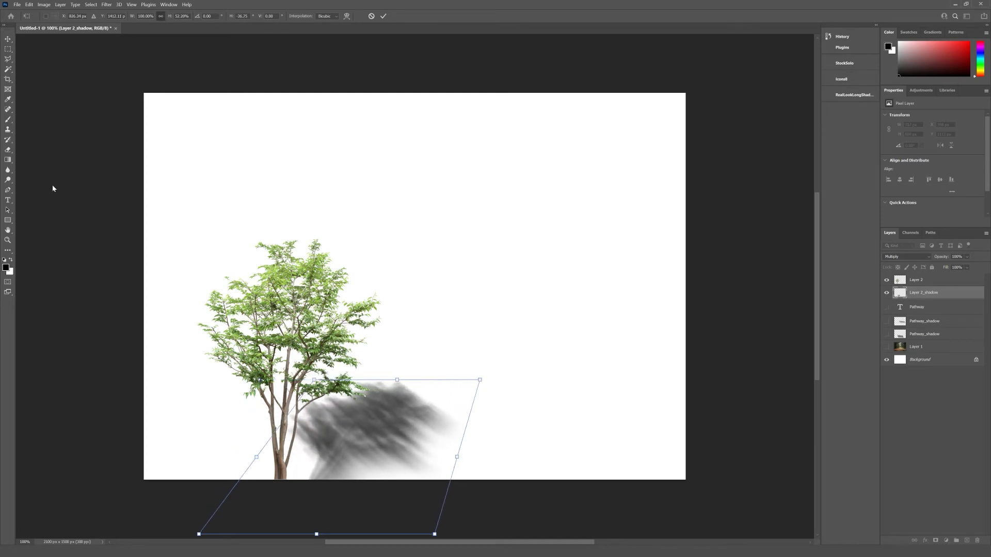
{"action": "left_click_drag", "start_coordinate": [201, 538], "coordinate": [151, 536]}
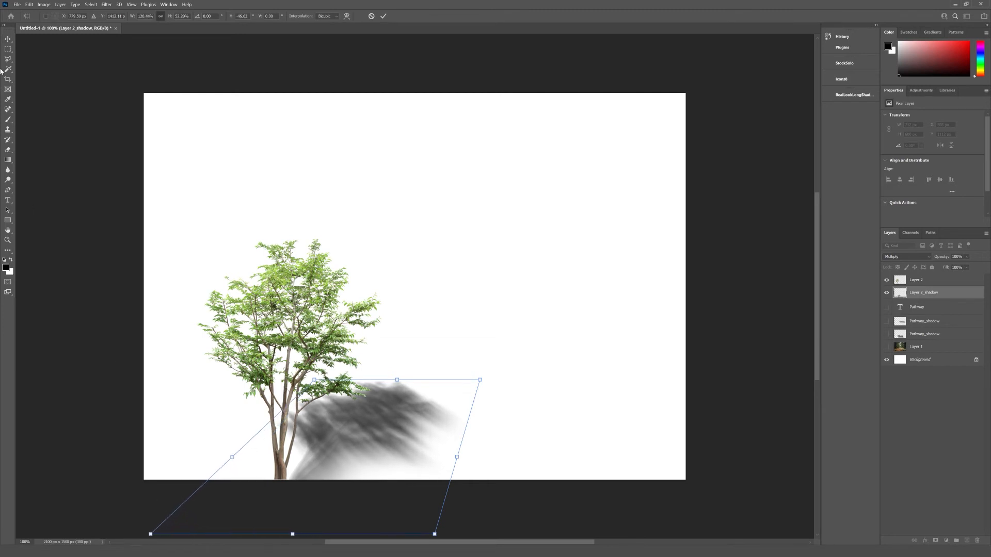
{"action": "key", "text": "Escape"}
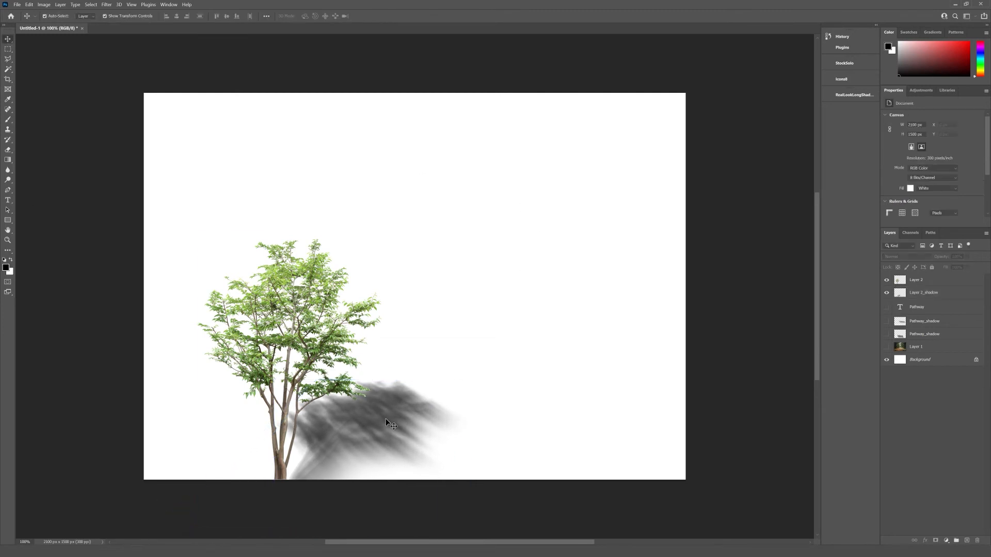
Lower the tree shadow layer's opacity to about half and deselect the layer
{"action": "left_click", "coordinate": [967, 256]}
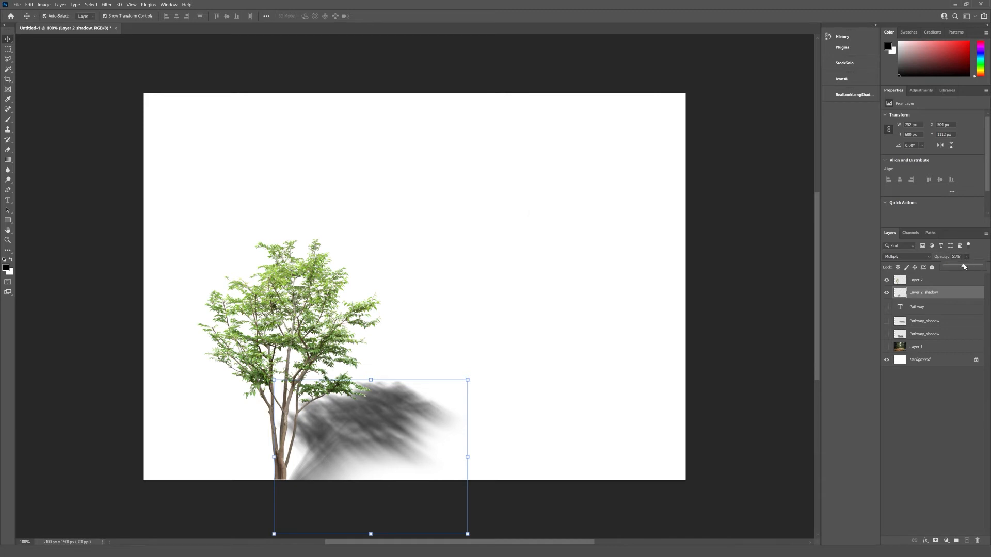
{"action": "left_click_drag", "start_coordinate": [964, 267], "coordinate": [961, 267]}
{"action": "left_click", "coordinate": [594, 313]}
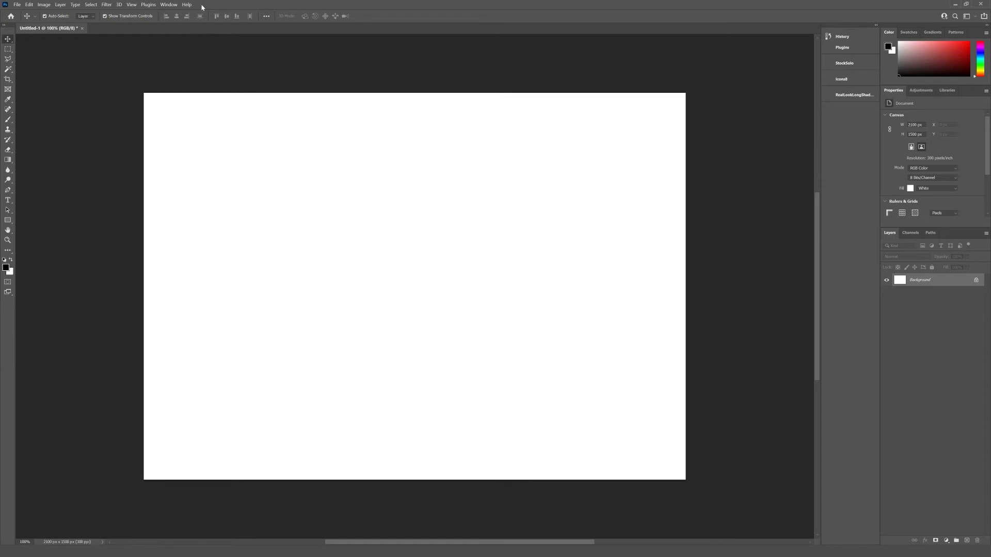
Open the Adobe Color Themes extension and show its theme creation view
{"action": "left_click", "coordinate": [169, 4]}
{"action": "mouse_move", "coordinate": [167, 38]}
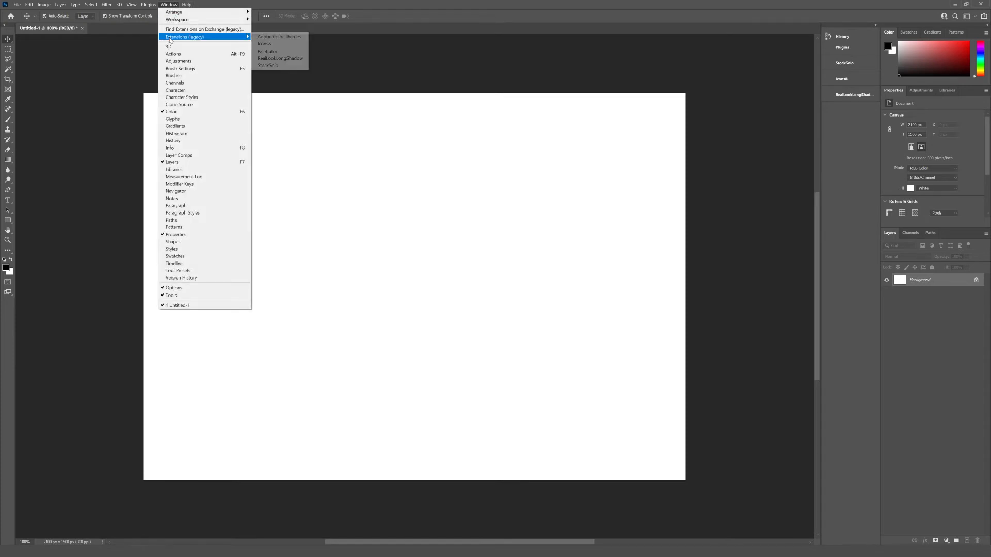
{"action": "left_click", "coordinate": [279, 37]}
{"action": "left_click", "coordinate": [753, 73]}
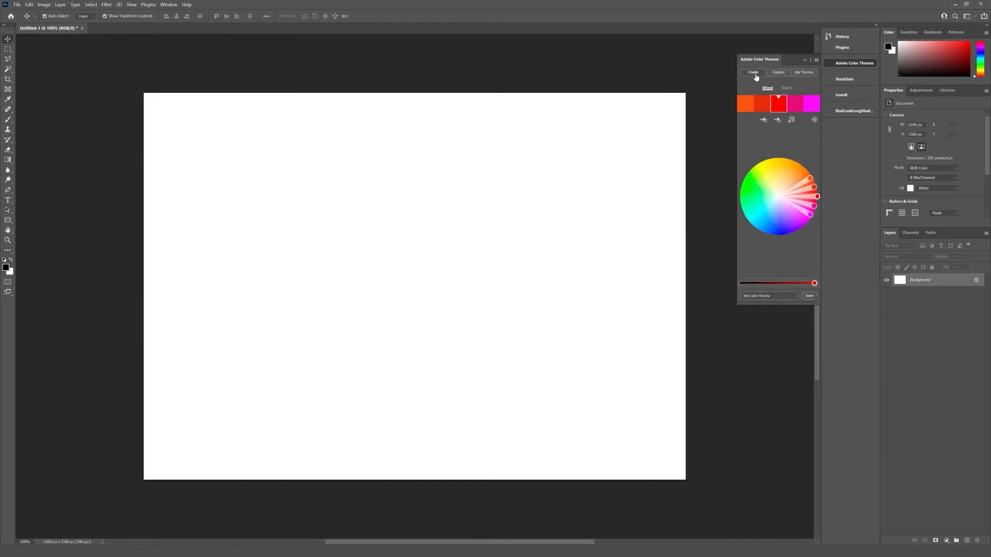
Spread the theme's colors around the color wheel, darken the second swatch, and reduce the base color's saturation
{"action": "mouse_move", "coordinate": [816, 180]}
{"action": "left_mouse_down"}
{"action": "mouse_move", "coordinate": [769, 182]}
{"action": "mouse_move", "coordinate": [794, 178]}
{"action": "left_mouse_up"}
{"action": "left_click_drag", "start_coordinate": [807, 285], "coordinate": [785, 285]}
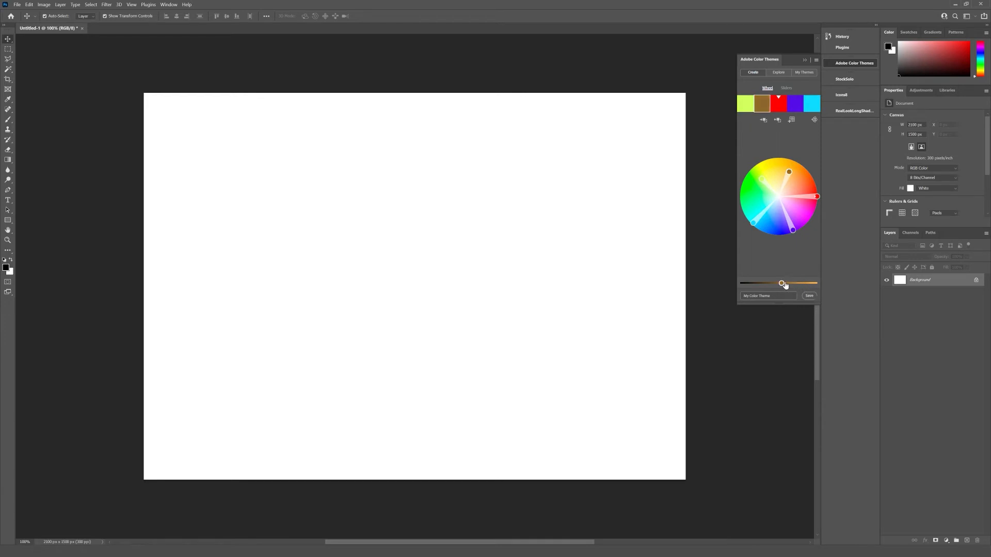
{"action": "left_click_drag", "start_coordinate": [797, 226], "coordinate": [803, 197]}
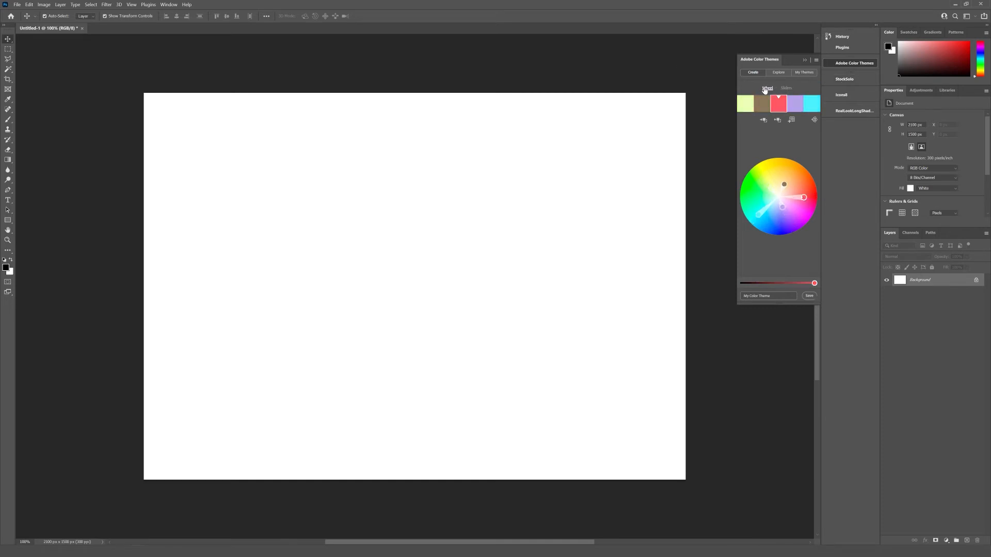
Shift the theme's base color to a muted brownish orange with the CMYK sliders
{"action": "left_click", "coordinate": [786, 88]}
{"action": "left_click", "coordinate": [743, 136]}
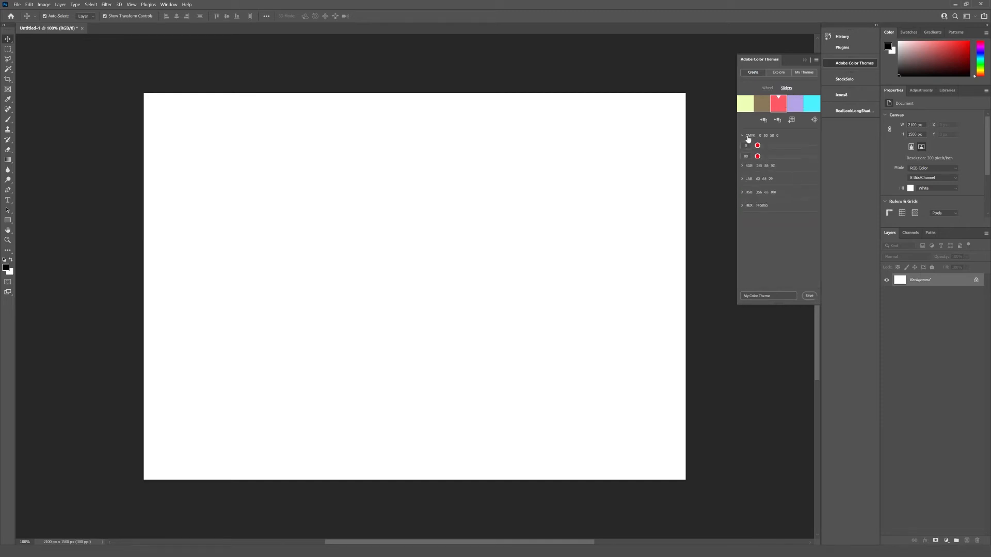
{"action": "left_click_drag", "start_coordinate": [764, 148], "coordinate": [797, 169]}
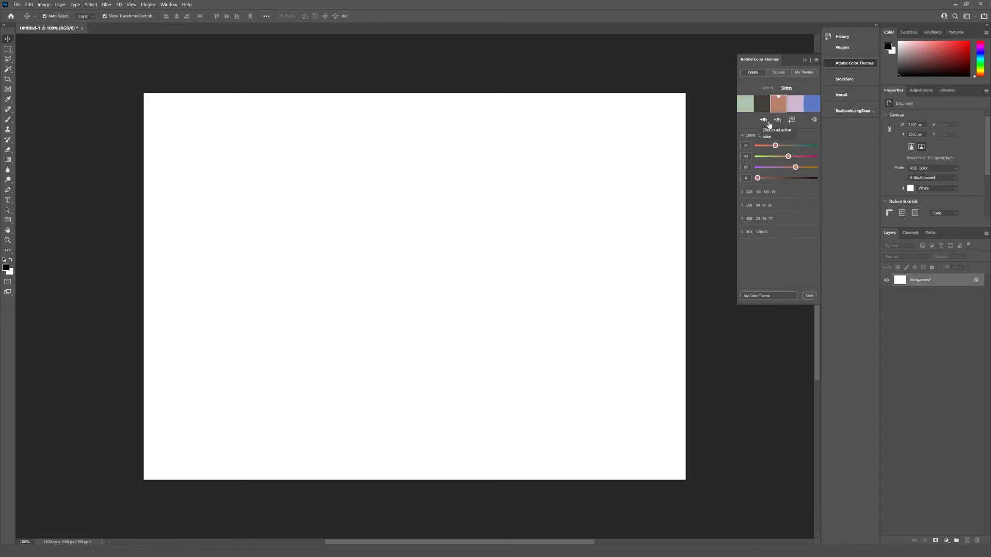
{"action": "left_click", "coordinate": [793, 121]}
Explore the published color themes, filtered to the most used ones of the month, and browse through them
{"action": "left_click", "coordinate": [780, 74]}
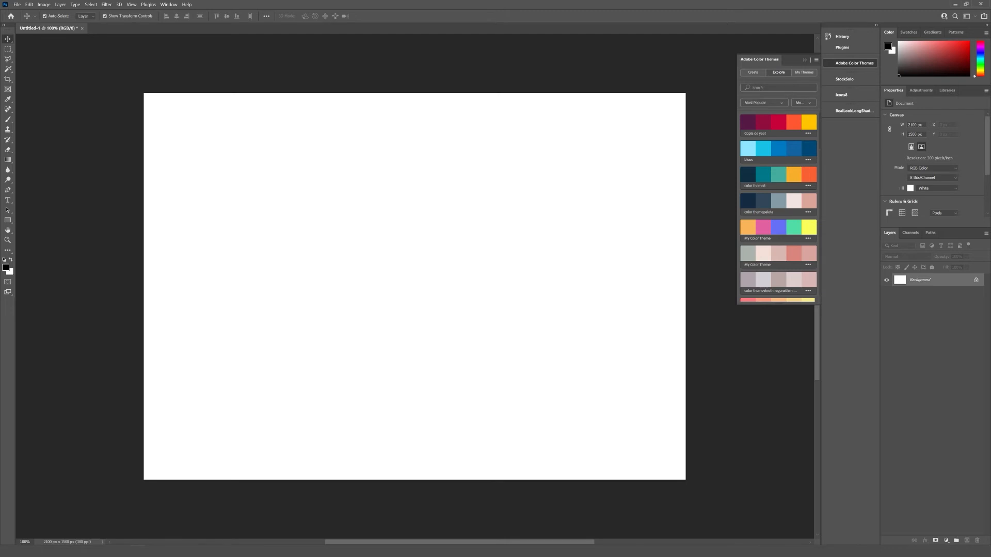
{"action": "left_click", "coordinate": [767, 106]}
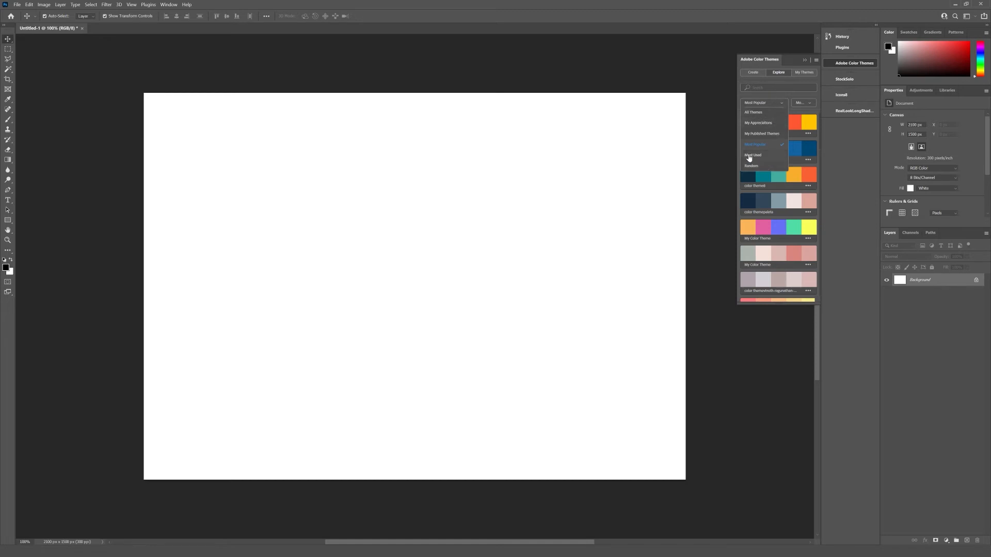
{"action": "left_click", "coordinate": [767, 156]}
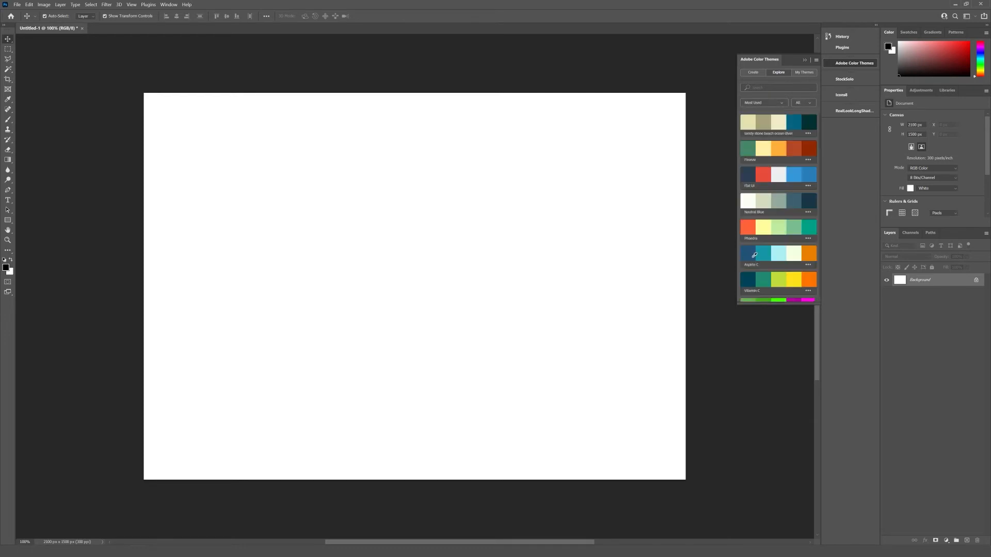
{"action": "left_click", "coordinate": [812, 105]}
{"action": "left_click", "coordinate": [810, 128]}
{"action": "scroll", "coordinate": [774, 212], "scroll_direction": "up", "scroll_amount": 1}
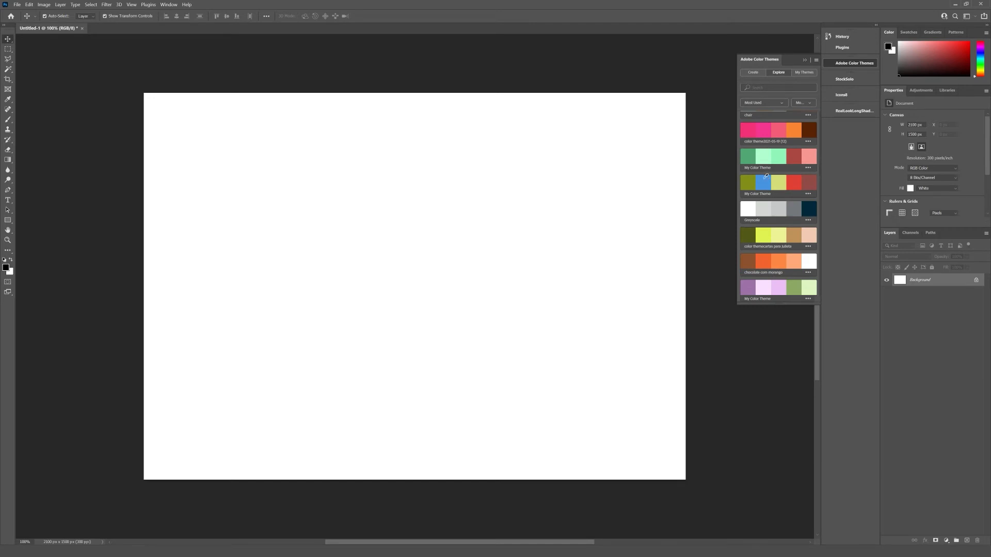
Browse the published themes and add the beige, brown and pink "Como escolher a paleta de cor..." theme to the swatches
{"action": "scroll", "coordinate": [774, 176], "scroll_direction": "down", "scroll_amount": 10}
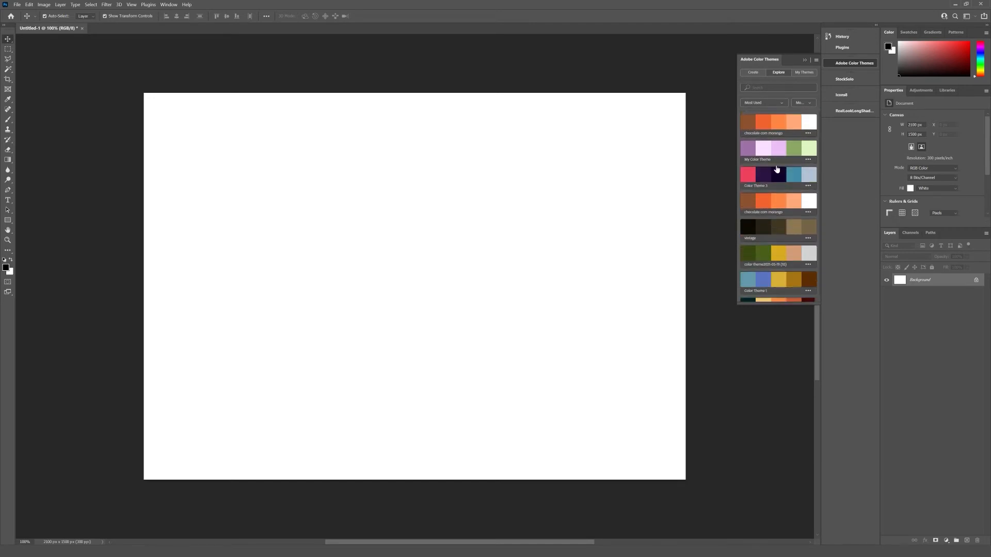
{"action": "scroll", "coordinate": [772, 218], "scroll_direction": "down", "scroll_amount": 5}
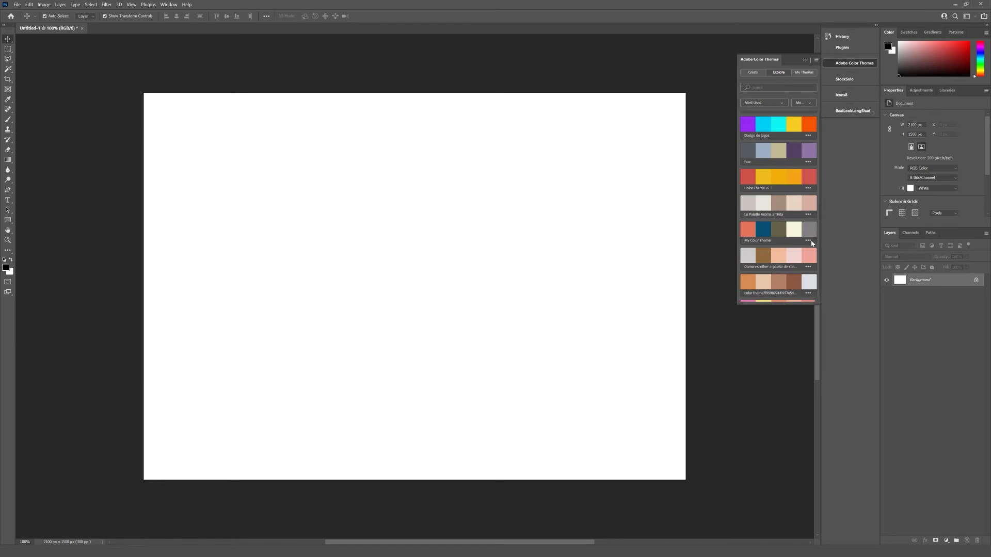
{"action": "left_click", "coordinate": [809, 241]}
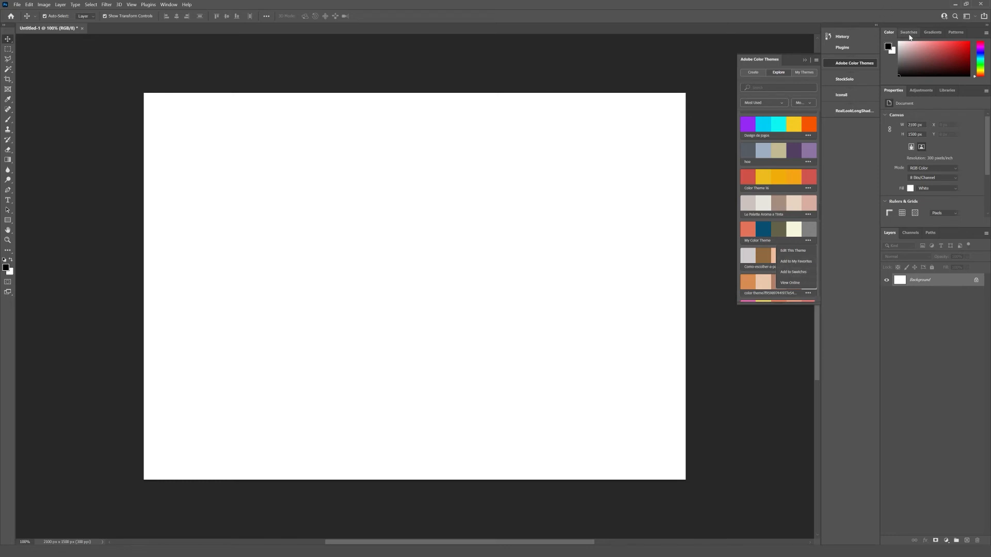
{"action": "left_click", "coordinate": [842, 65]}
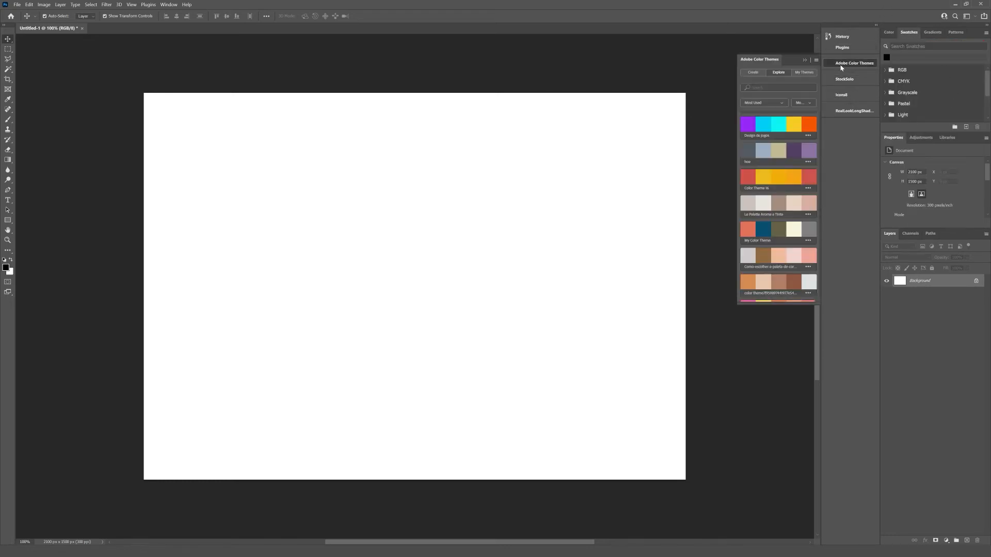
{"action": "left_click", "coordinate": [809, 268]}
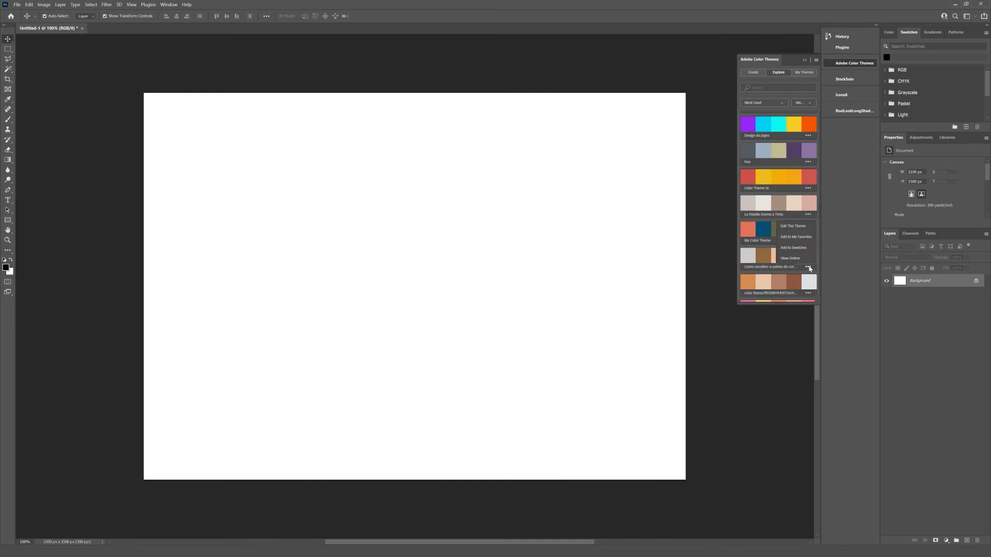
{"action": "left_click", "coordinate": [804, 248]}
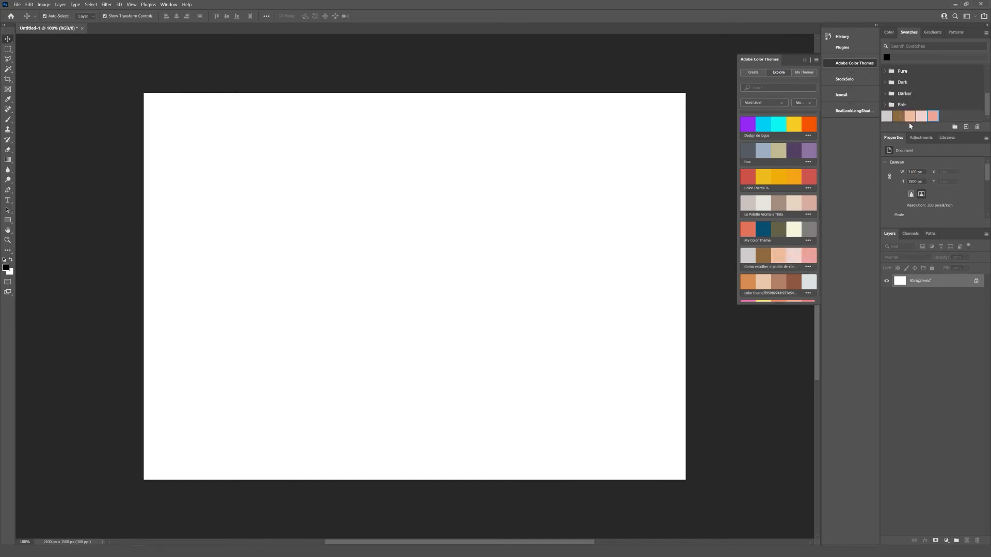
Filter the most used color themes to the past week and switch to the saved personal themes
{"action": "scroll", "coordinate": [792, 196], "scroll_direction": "down", "scroll_amount": 10}
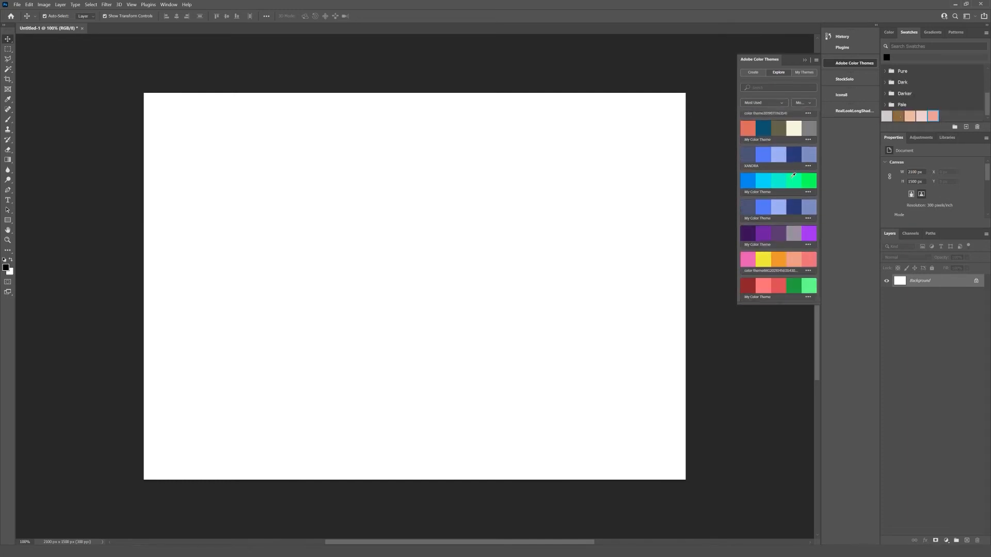
{"action": "scroll", "coordinate": [793, 196], "scroll_direction": "up", "scroll_amount": 5}
{"action": "left_click", "coordinate": [803, 102]}
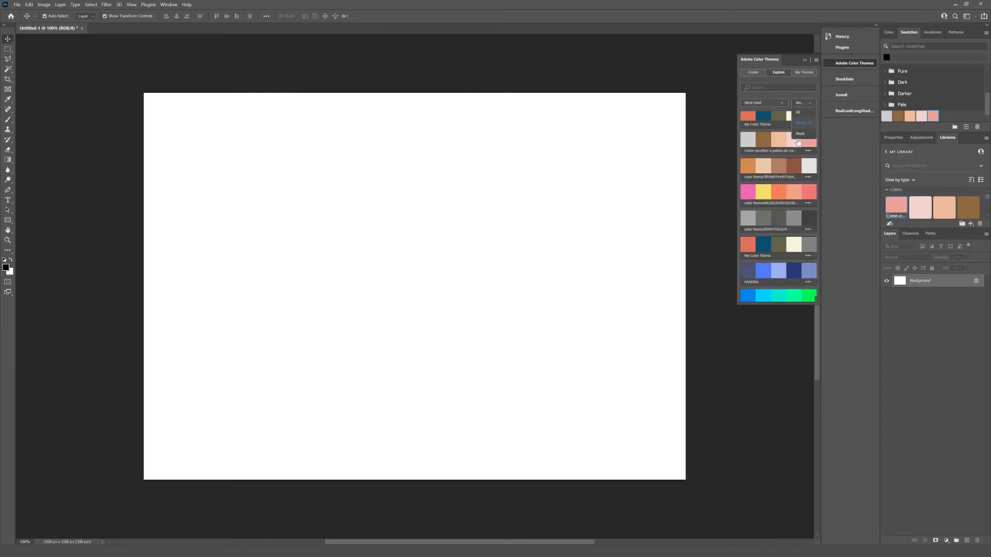
{"action": "left_click", "coordinate": [805, 135]}
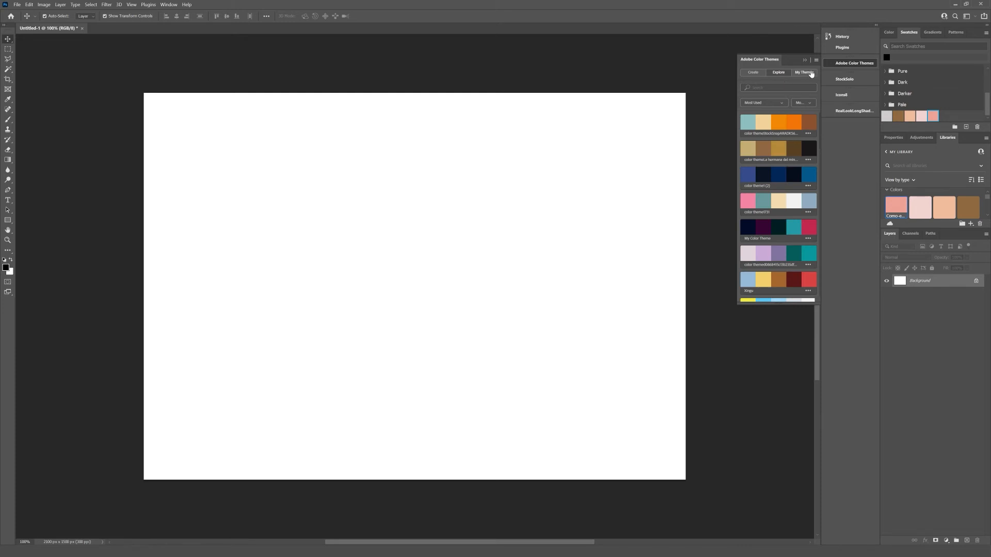
{"action": "left_click", "coordinate": [811, 73]}
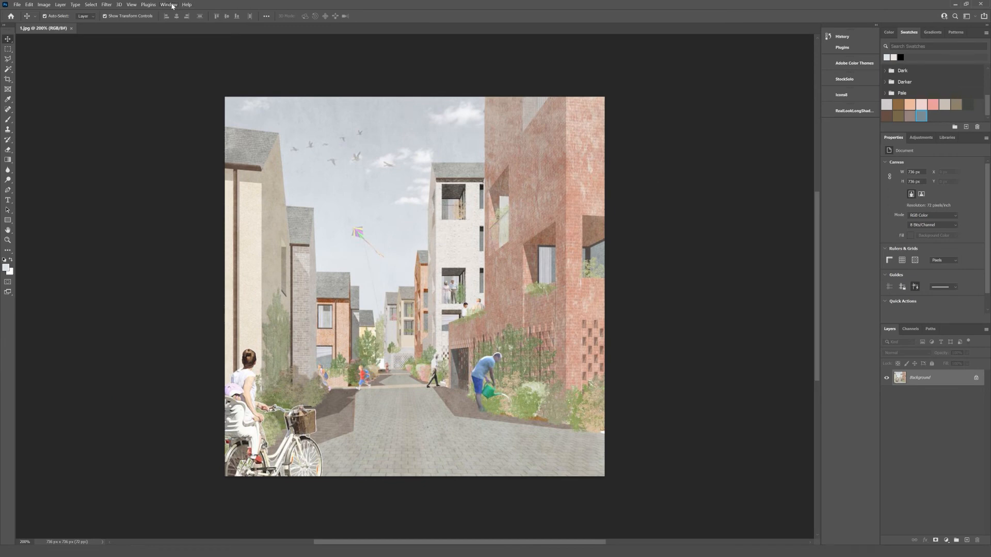
Open the Palettator extension and create a new palette from the street image, accepting the suggested palette name
{"action": "left_click", "coordinate": [170, 5]}
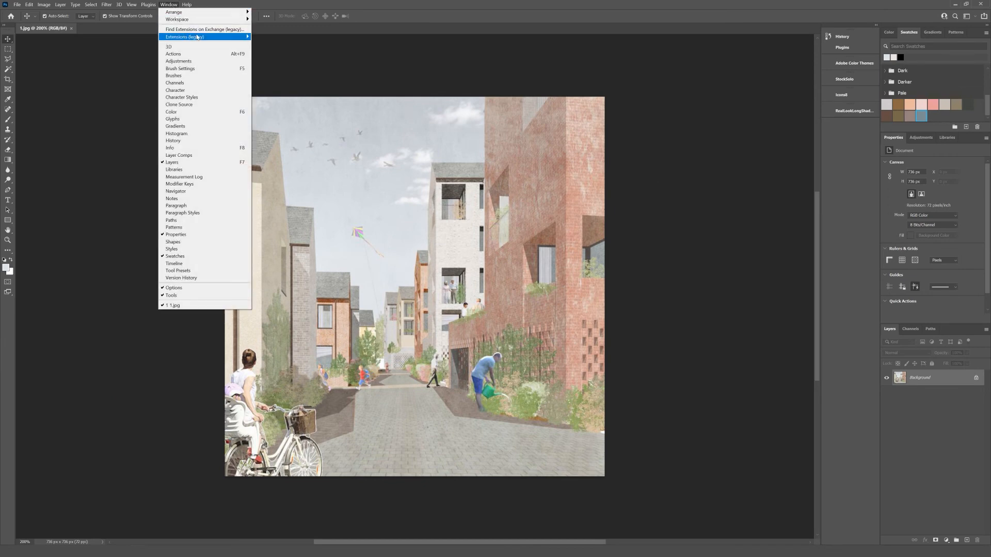
{"action": "mouse_move", "coordinate": [189, 37]}
{"action": "left_click", "coordinate": [271, 51]}
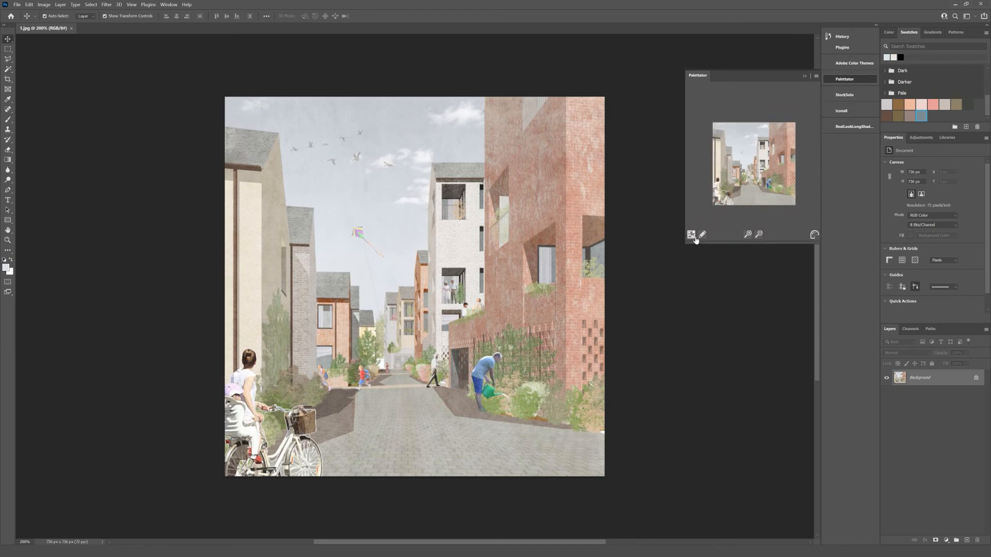
{"action": "left_click", "coordinate": [694, 237]}
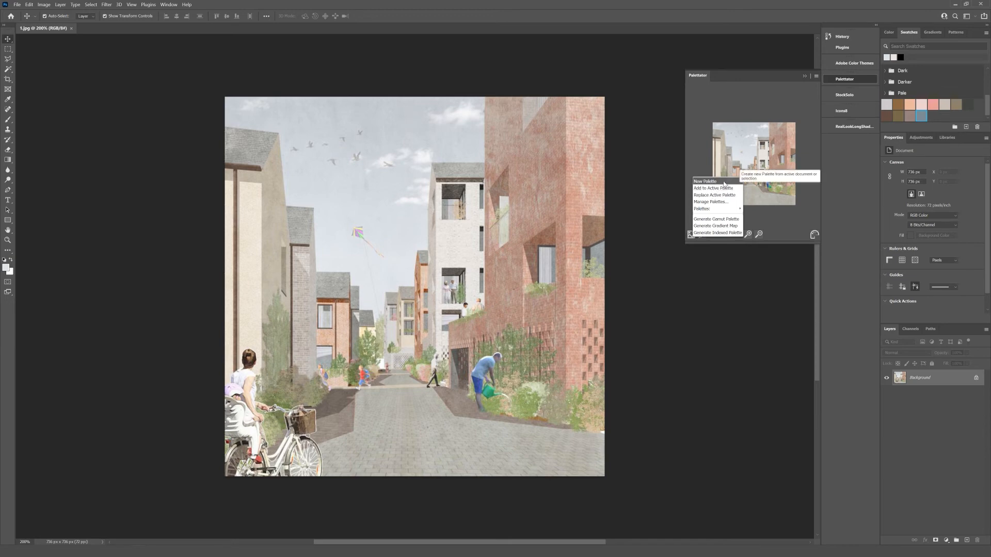
{"action": "left_click", "coordinate": [723, 182]}
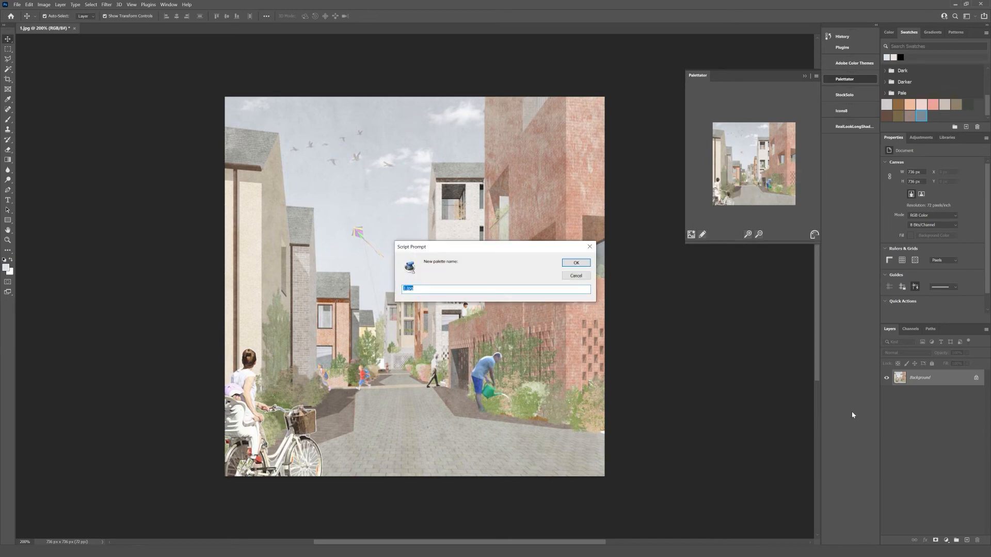
{"action": "left_click", "coordinate": [581, 261]}
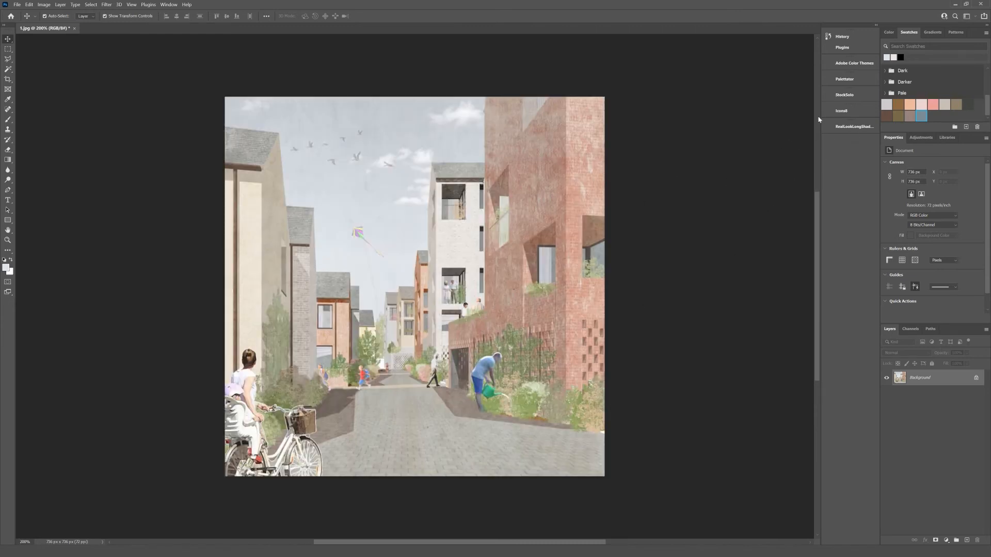
Sample foreground colors from the sky and the street in the Palettator preview, checking them in the color picker
{"action": "left_click", "coordinate": [845, 79]}
{"action": "scroll", "coordinate": [757, 183], "scroll_direction": "down", "scroll_amount": 2}
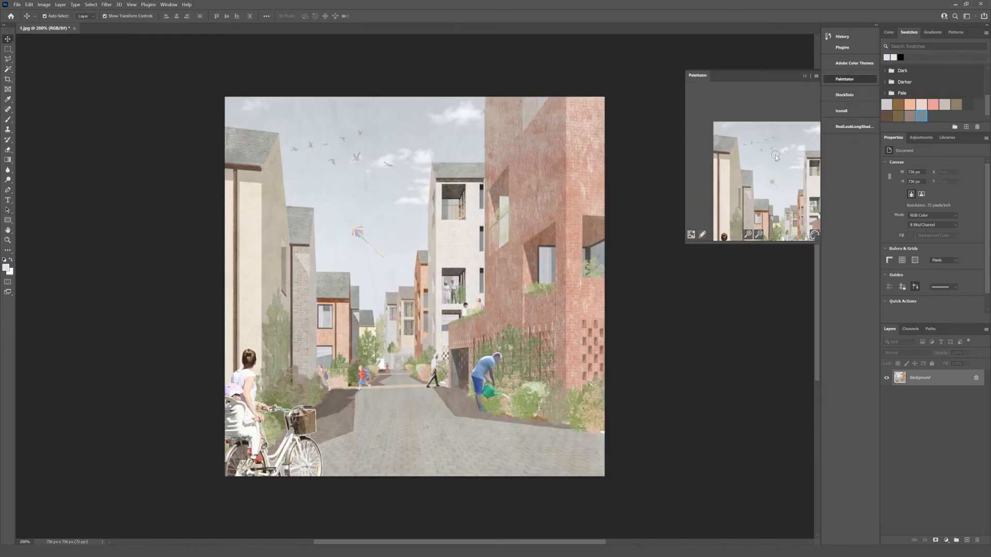
{"action": "left_click", "coordinate": [783, 148]}
{"action": "left_click", "coordinate": [787, 147]}
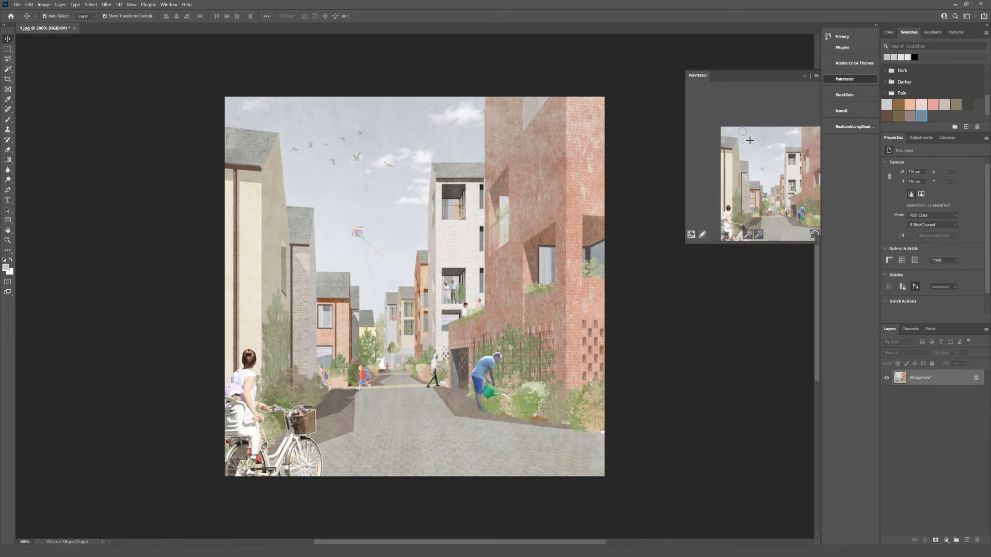
{"action": "left_click", "coordinate": [889, 34]}
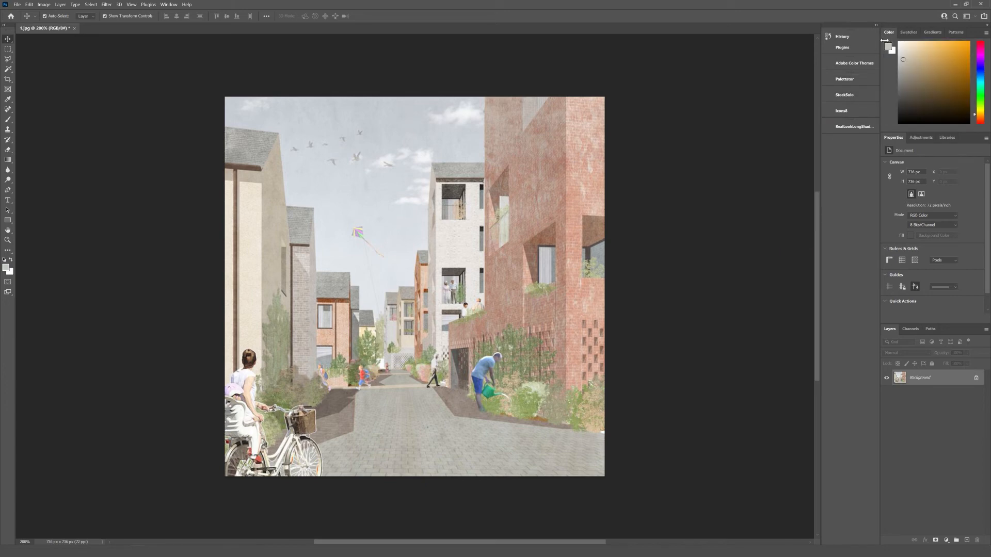
{"action": "left_click", "coordinate": [855, 63]}
{"action": "left_click", "coordinate": [844, 79]}
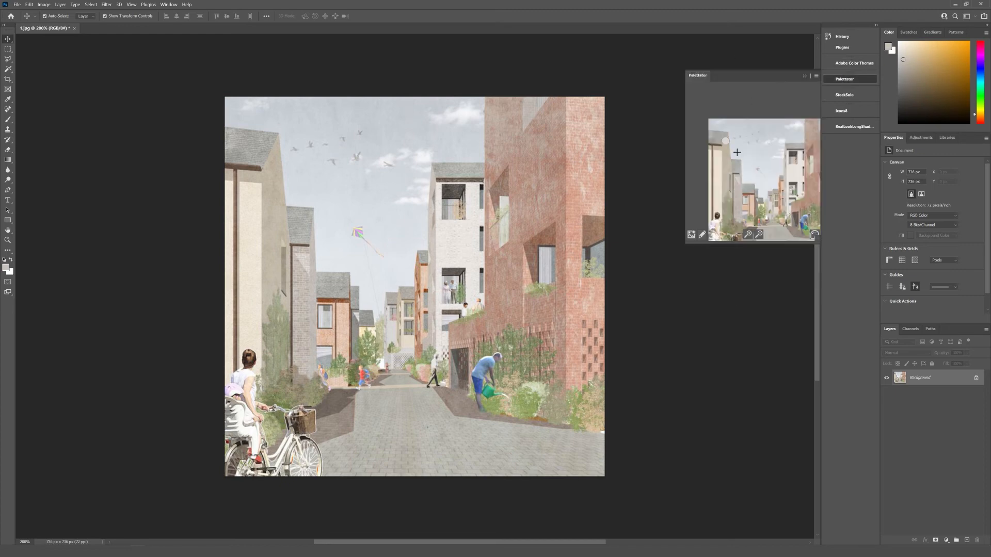
{"action": "left_click", "coordinate": [751, 191]}
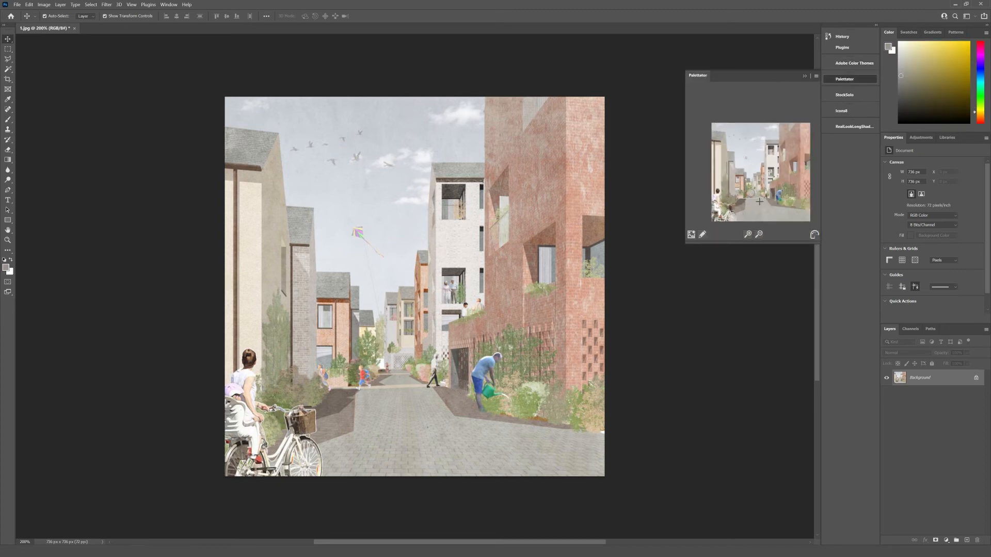
Extract the image's dominant colors with Palettator, raise their number to nine, and export them to the swatches
{"action": "scroll", "coordinate": [765, 209], "scroll_direction": "down", "scroll_amount": 2}
{"action": "left_click", "coordinate": [814, 236]}
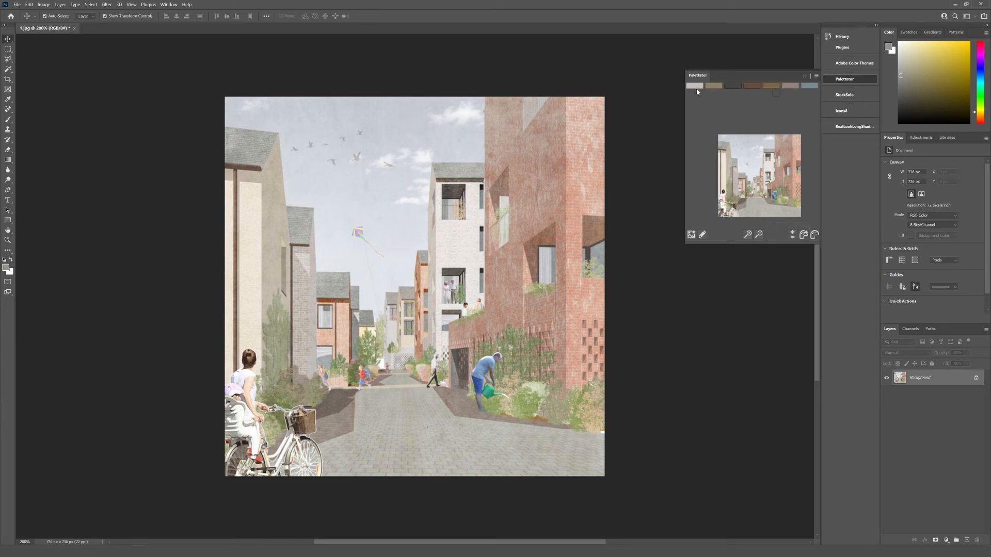
{"action": "left_click", "coordinate": [793, 238]}
{"action": "left_click", "coordinate": [793, 238]}
{"action": "left_click", "coordinate": [794, 237]}
{"action": "left_click", "coordinate": [795, 235]}
{"action": "left_click", "coordinate": [795, 235]}
{"action": "left_click", "coordinate": [795, 235]}
{"action": "left_click", "coordinate": [795, 235]}
{"action": "left_click", "coordinate": [795, 235]}
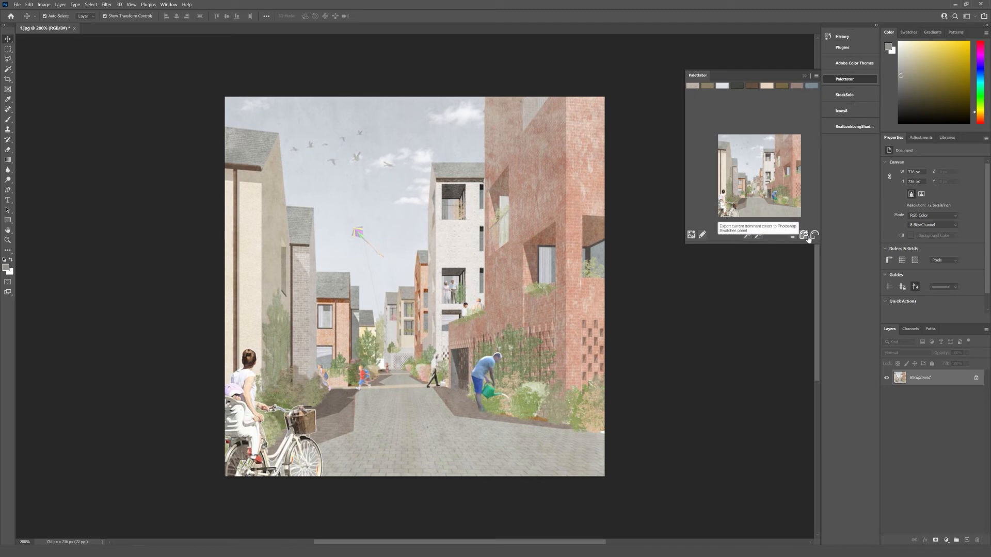
{"action": "left_click", "coordinate": [909, 32]}
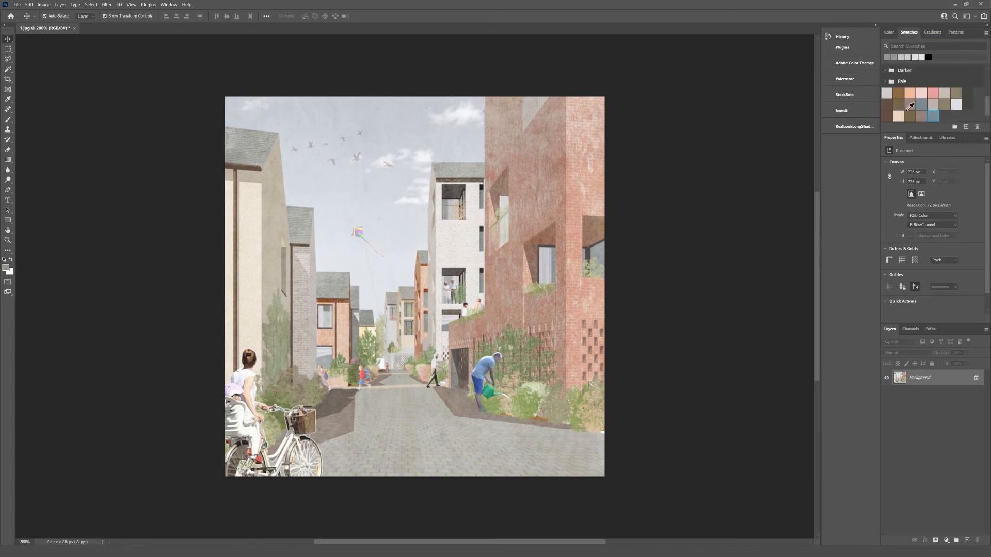
Generate a gradient map from the street image's palette with Palettator and return to the 1.jpg document
{"action": "left_click", "coordinate": [844, 95]}
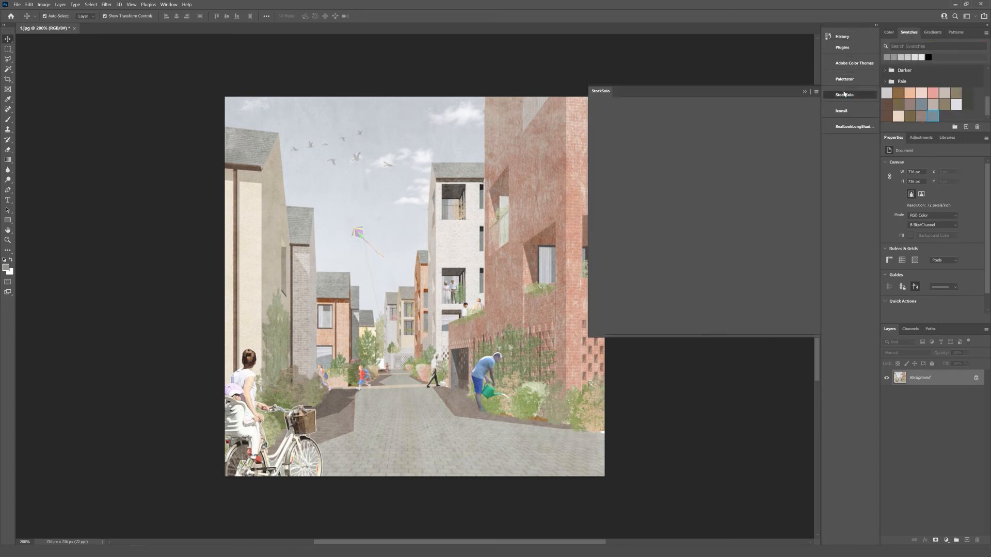
{"action": "left_click", "coordinate": [845, 80]}
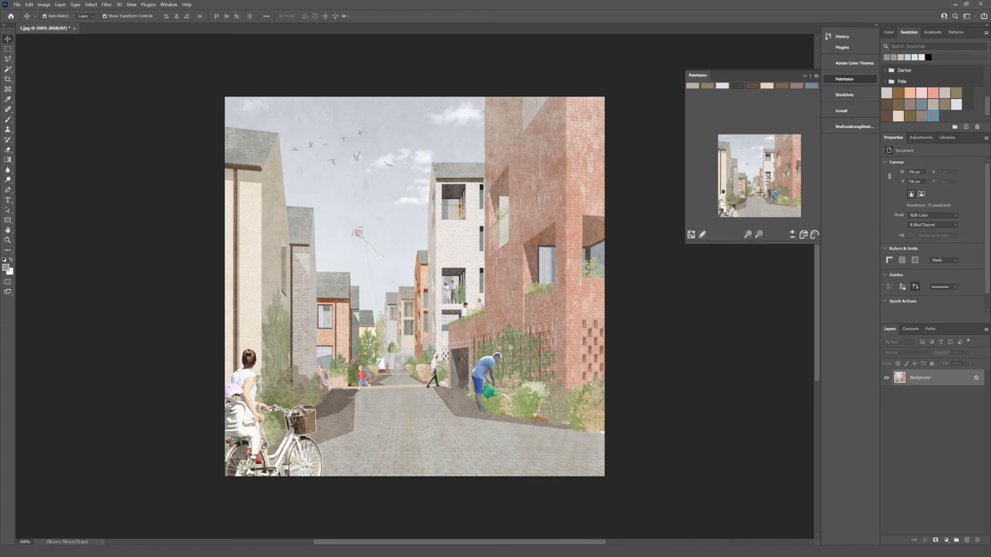
{"action": "left_click", "coordinate": [691, 235]}
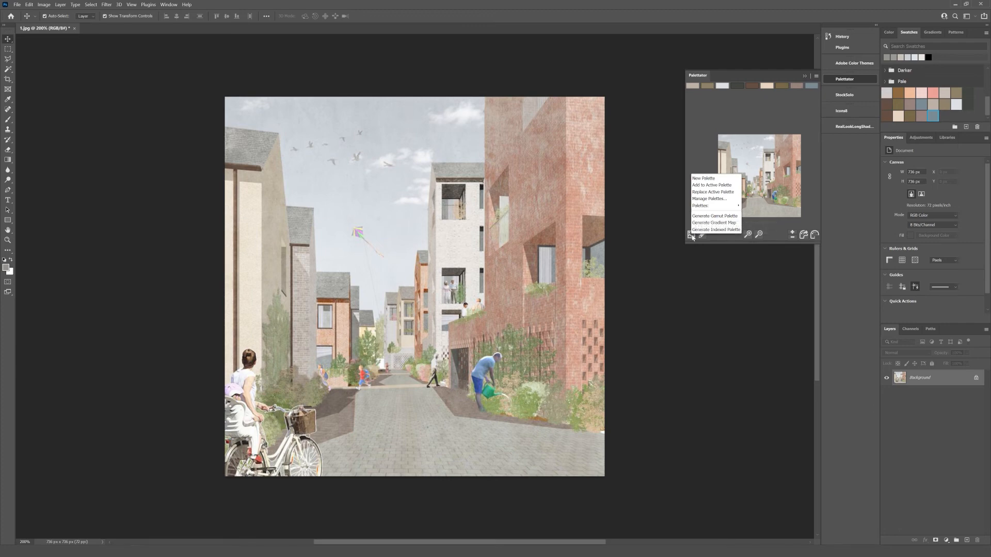
{"action": "left_click", "coordinate": [735, 225]}
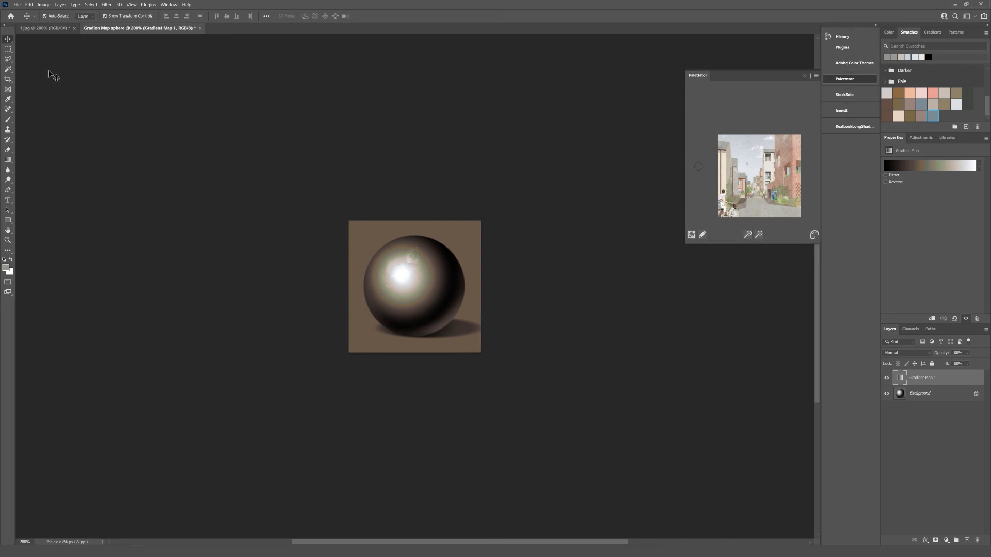
{"action": "left_click", "coordinate": [46, 28]}
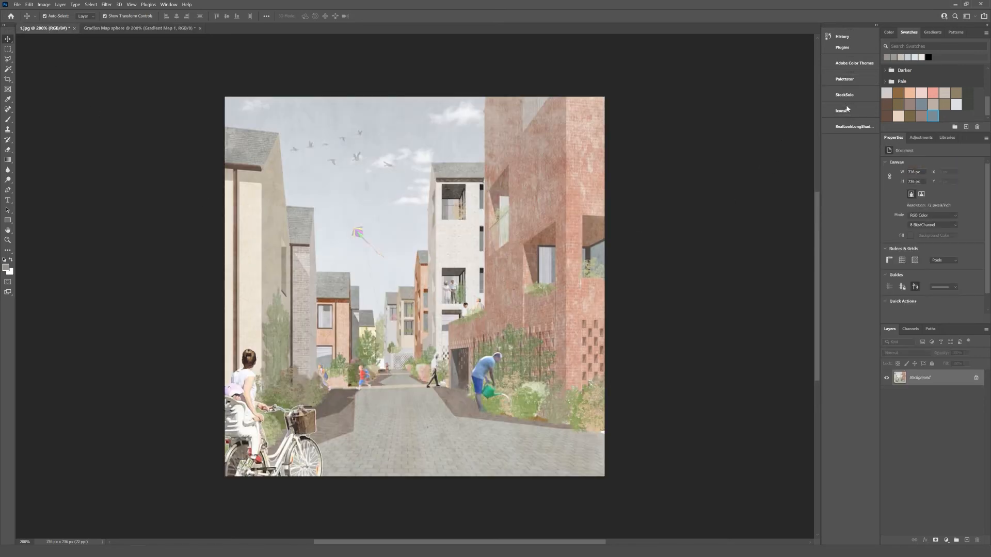
{"action": "left_click", "coordinate": [845, 79]}
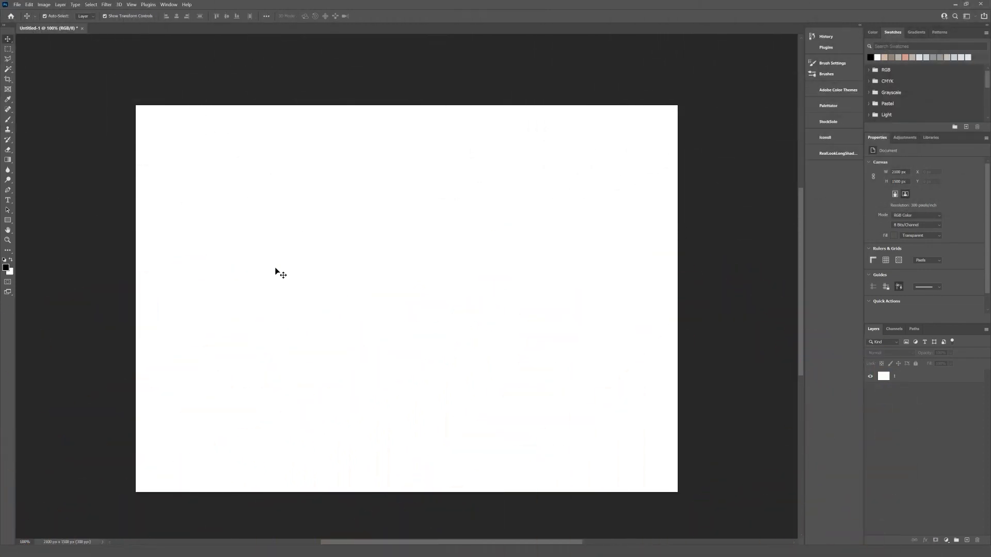
Add a new empty layer above layer 1 and look over the list of installed legacy extensions
{"action": "left_click", "coordinate": [967, 540]}
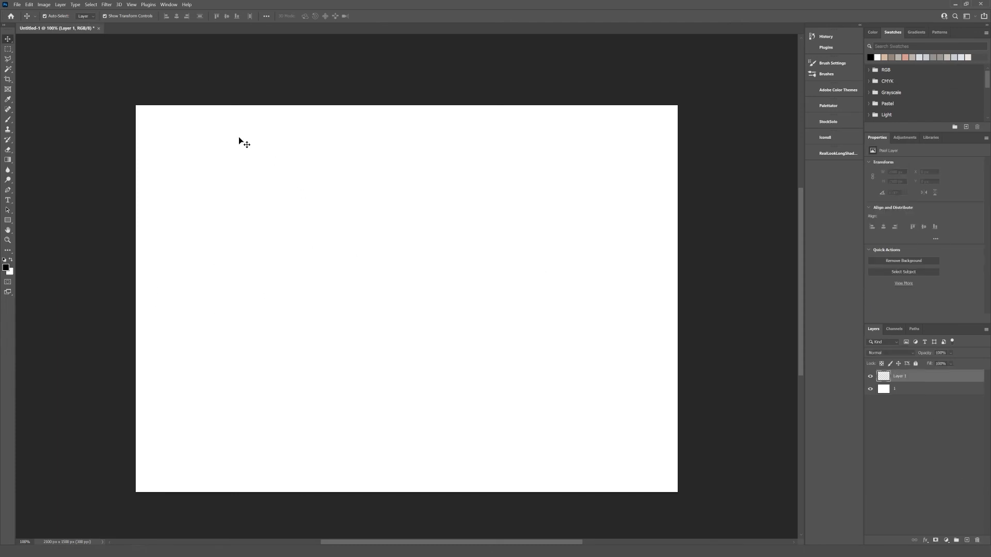
{"action": "left_click", "coordinate": [169, 5]}
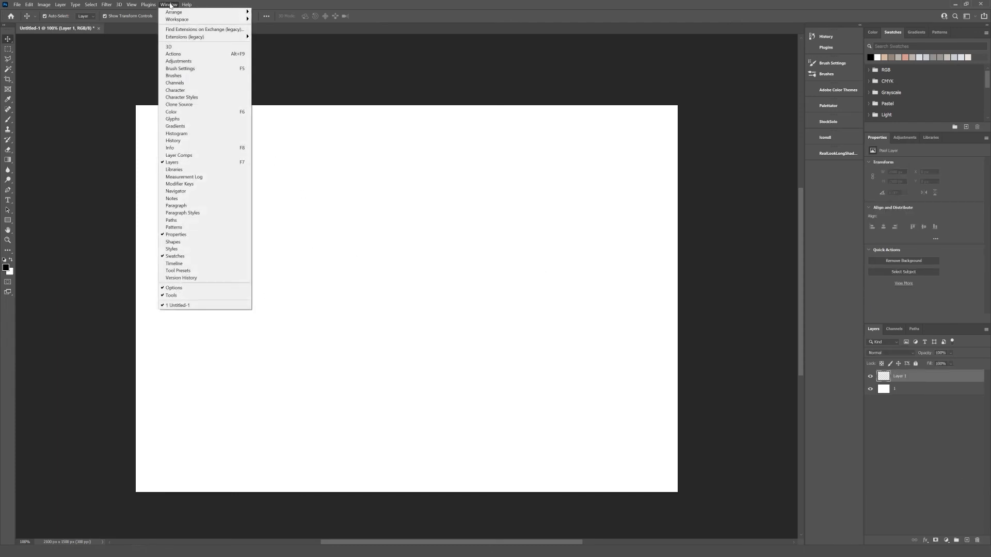
{"action": "mouse_move", "coordinate": [168, 38]}
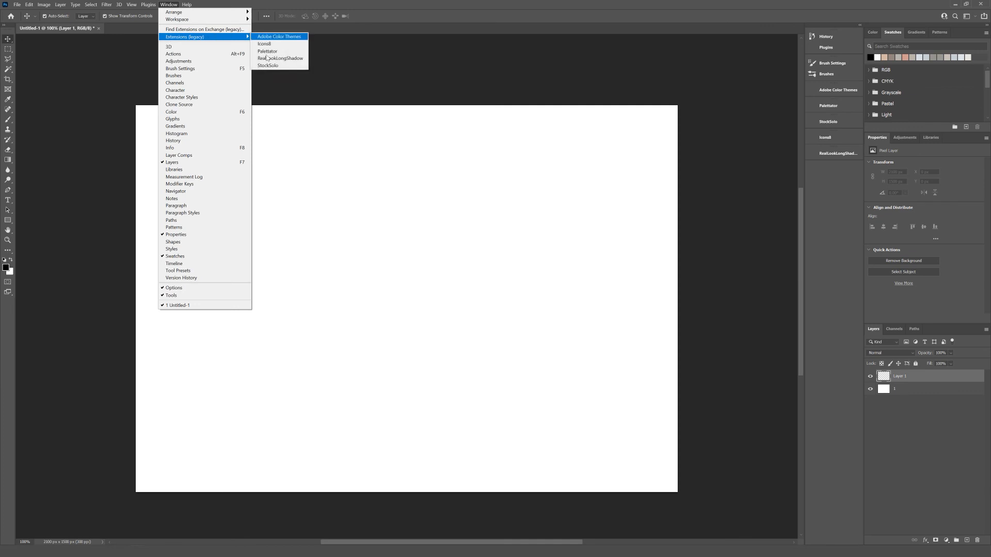
{"action": "left_click", "coordinate": [270, 94]}
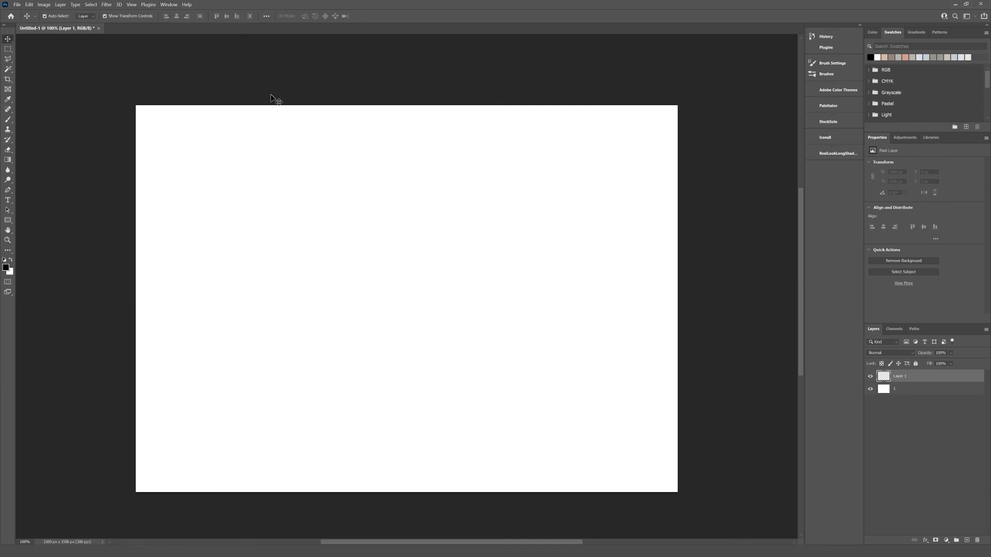
Start a scripted pattern fill on Layer 1 using the Screen_Pattern_ex script
{"action": "key", "text": "shift+F5"}
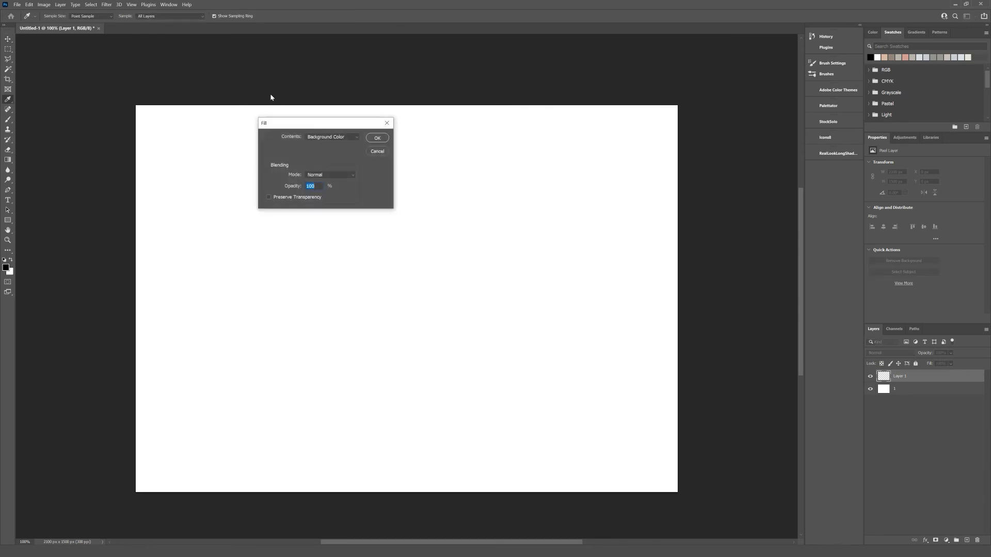
{"action": "left_click", "coordinate": [377, 151]}
{"action": "left_click", "coordinate": [29, 4]}
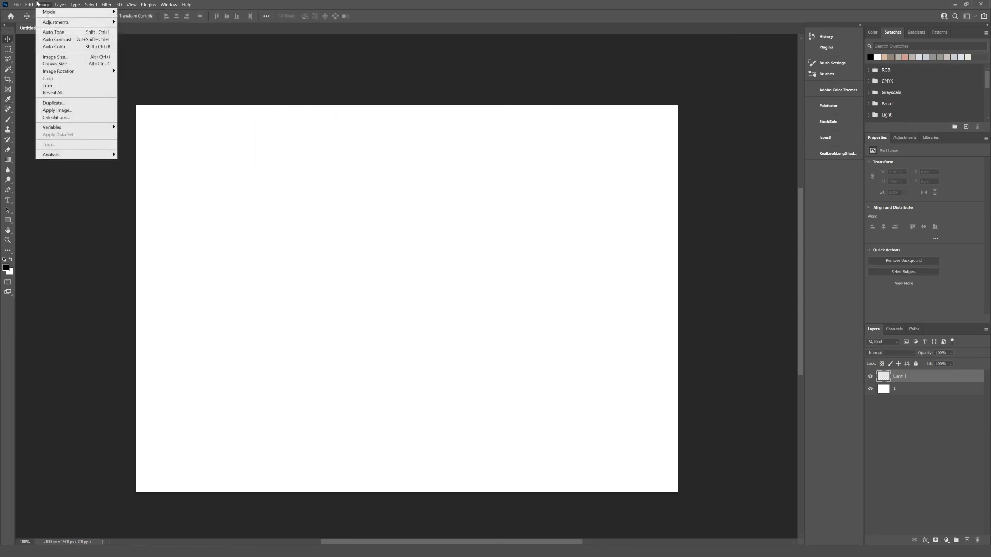
{"action": "left_click", "coordinate": [36, 118]}
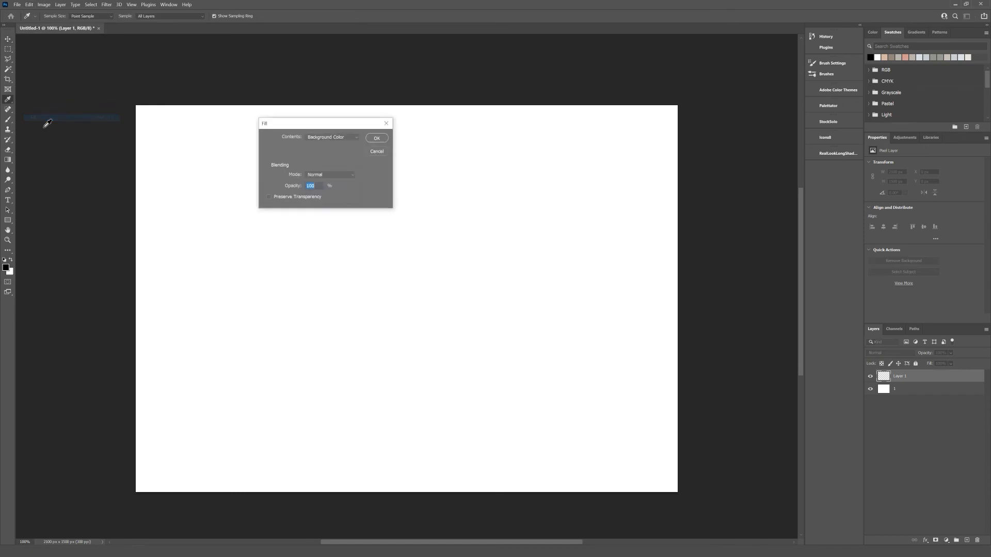
{"action": "left_click", "coordinate": [326, 137]}
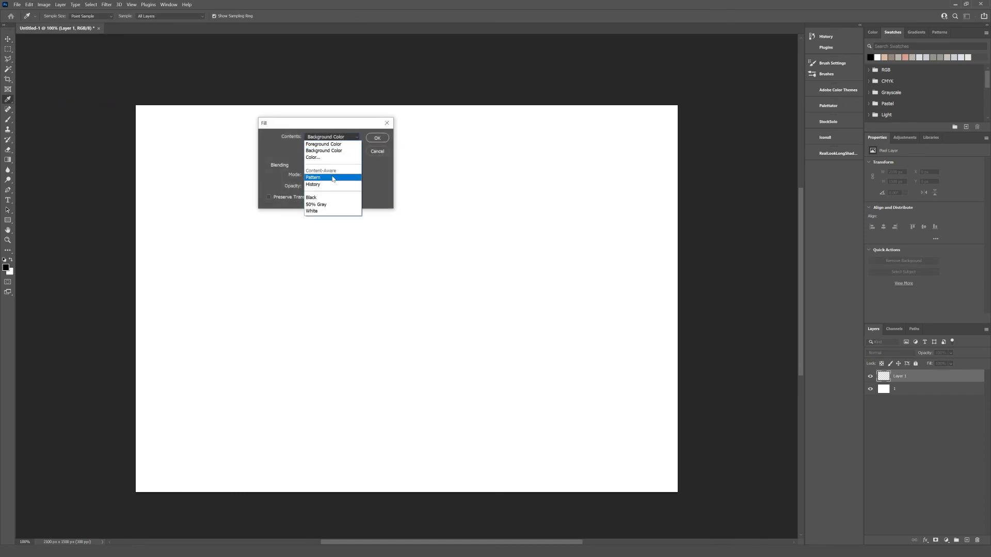
{"action": "left_click", "coordinate": [336, 179]}
{"action": "left_click", "coordinate": [282, 188]}
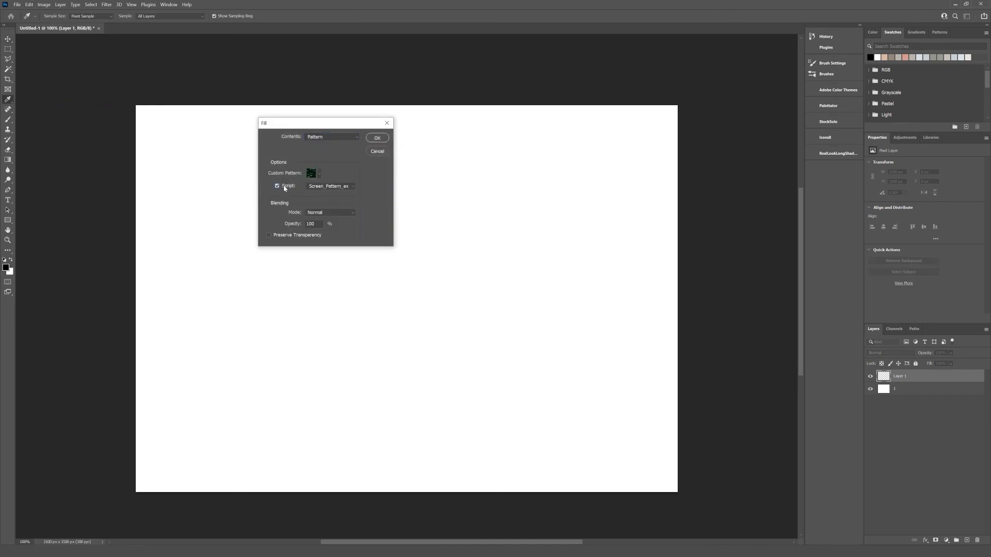
{"action": "left_click", "coordinate": [337, 190]}
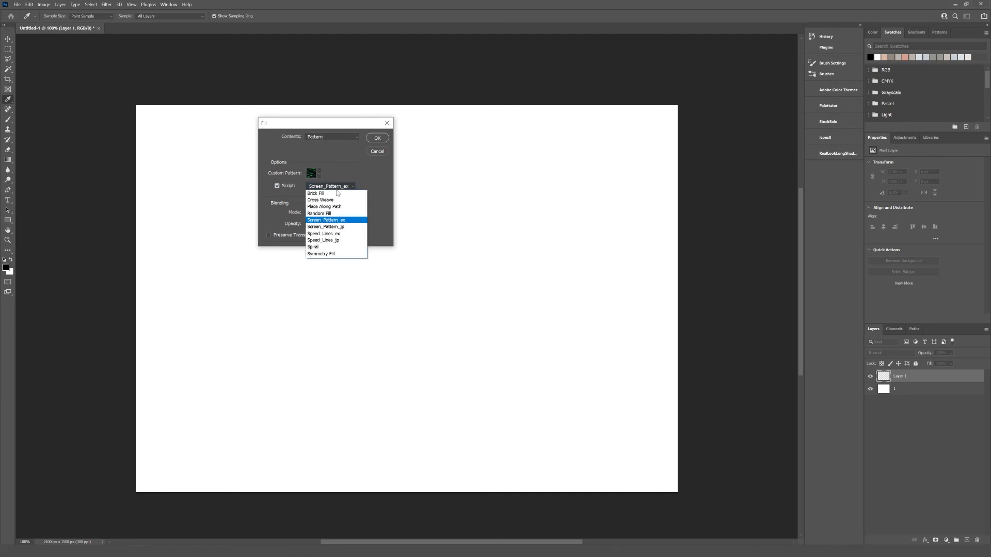
{"action": "left_click", "coordinate": [339, 222]}
{"action": "left_click", "coordinate": [377, 138]}
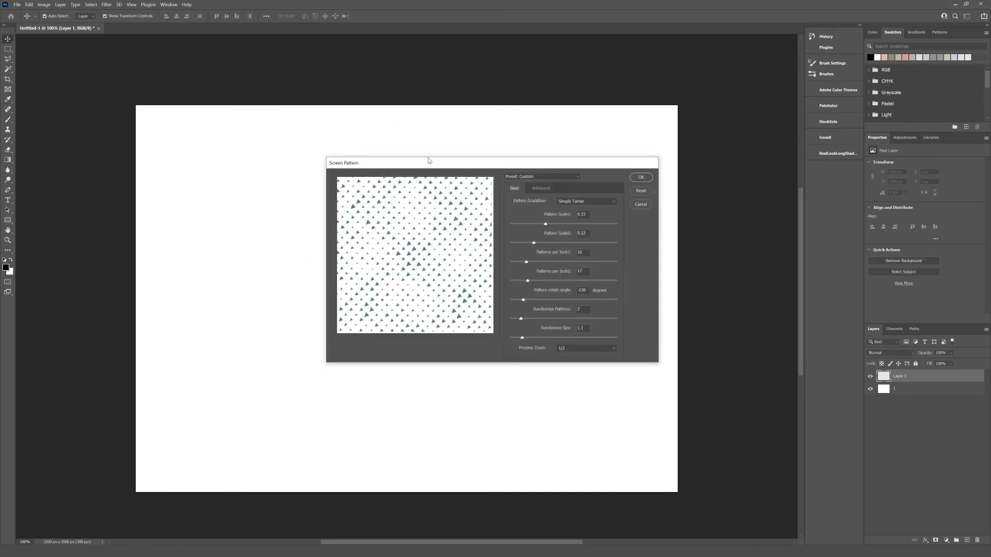
Move the Screen Pattern dialog aside and look over its preset options
{"action": "left_click_drag", "start_coordinate": [427, 161], "coordinate": [282, 146]}
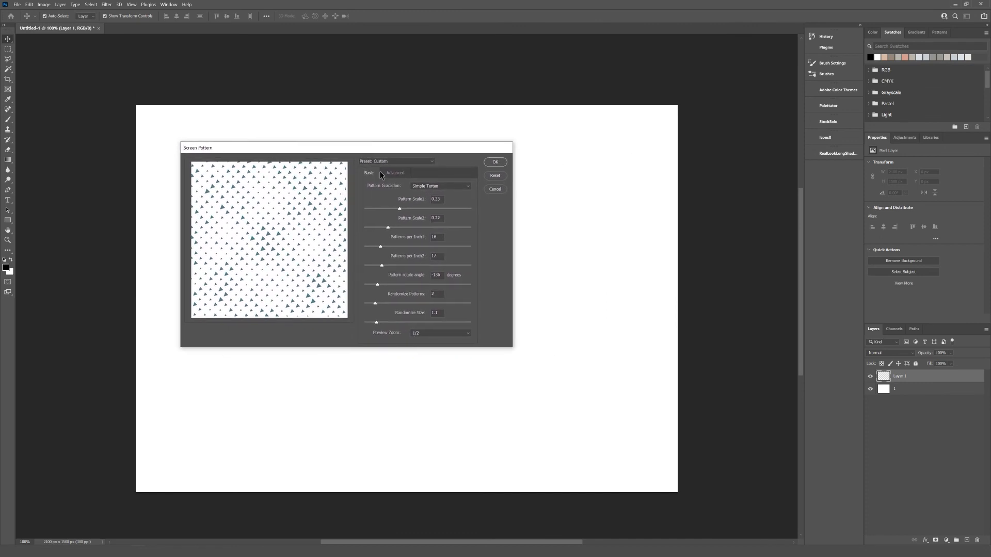
{"action": "left_click", "coordinate": [382, 162]}
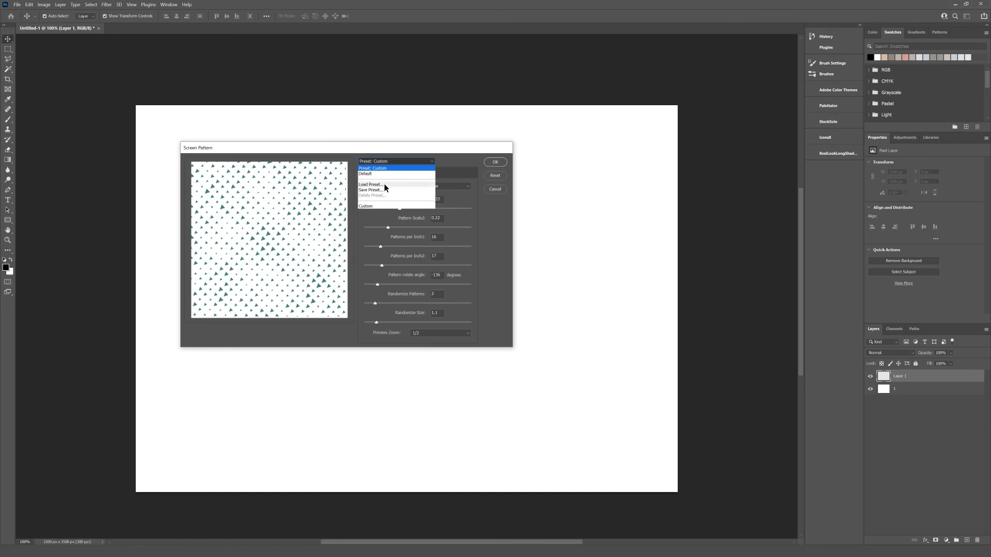
{"action": "left_click", "coordinate": [445, 158]}
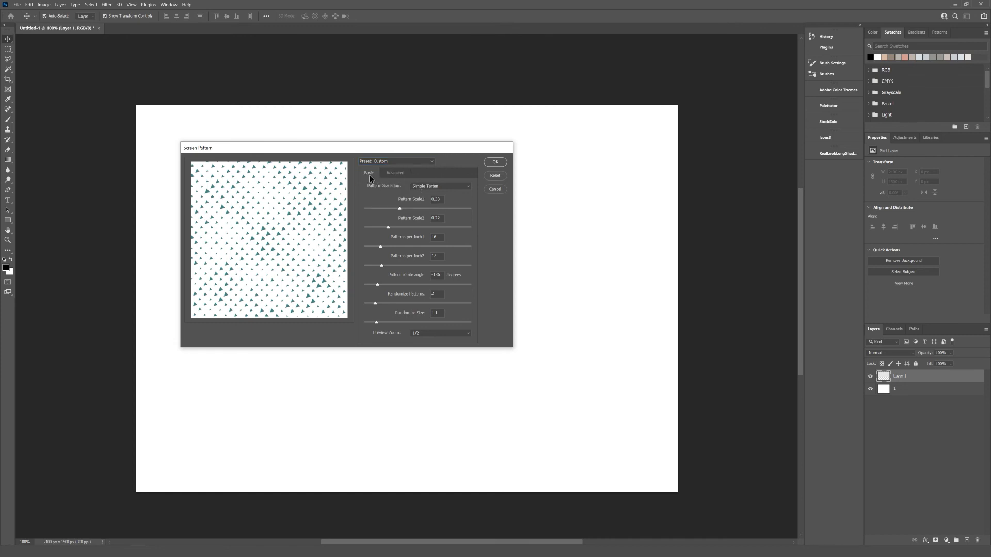
Change the screen pattern's color to muted olive after trying dark green, green and navy from the basic colors
{"action": "left_click", "coordinate": [394, 173]}
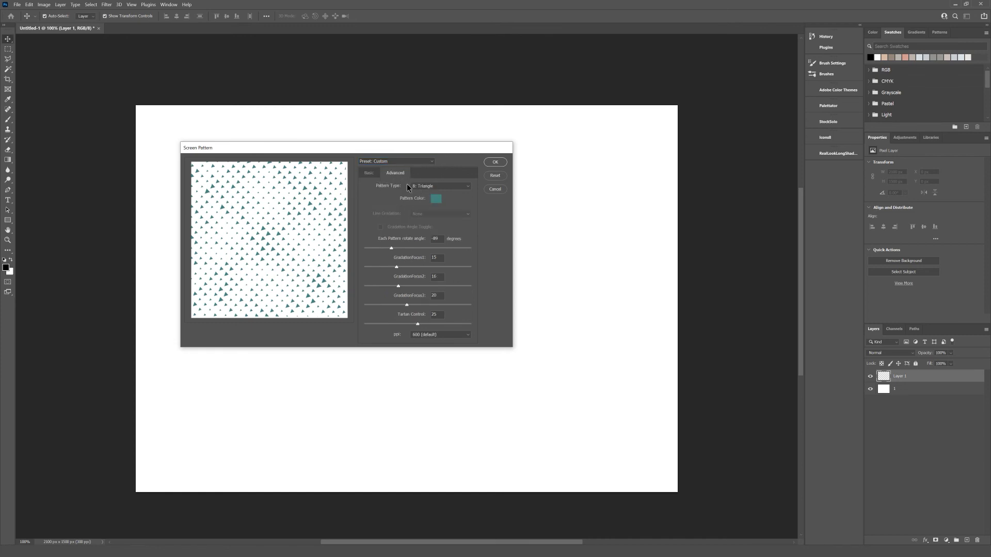
{"action": "left_click", "coordinate": [437, 198]}
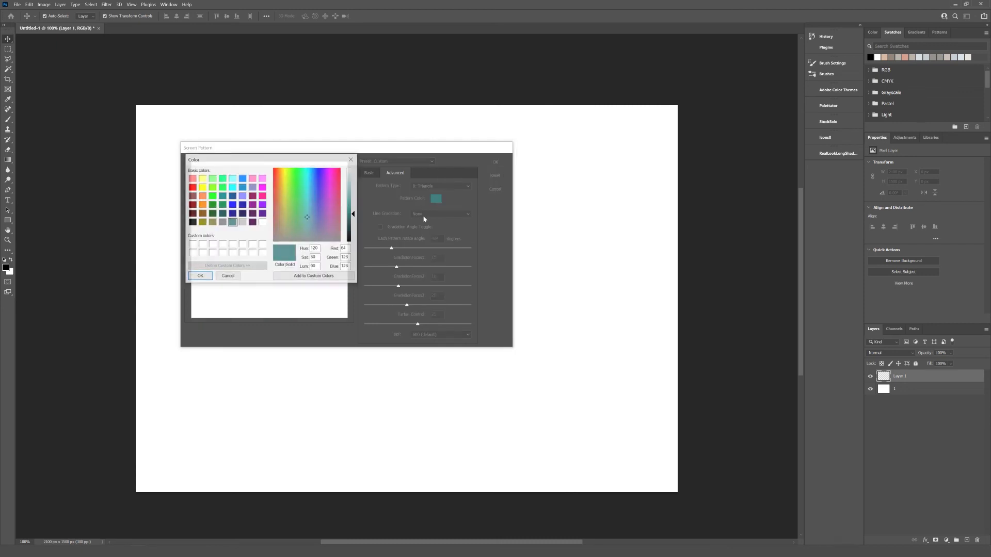
{"action": "left_click", "coordinate": [221, 214]}
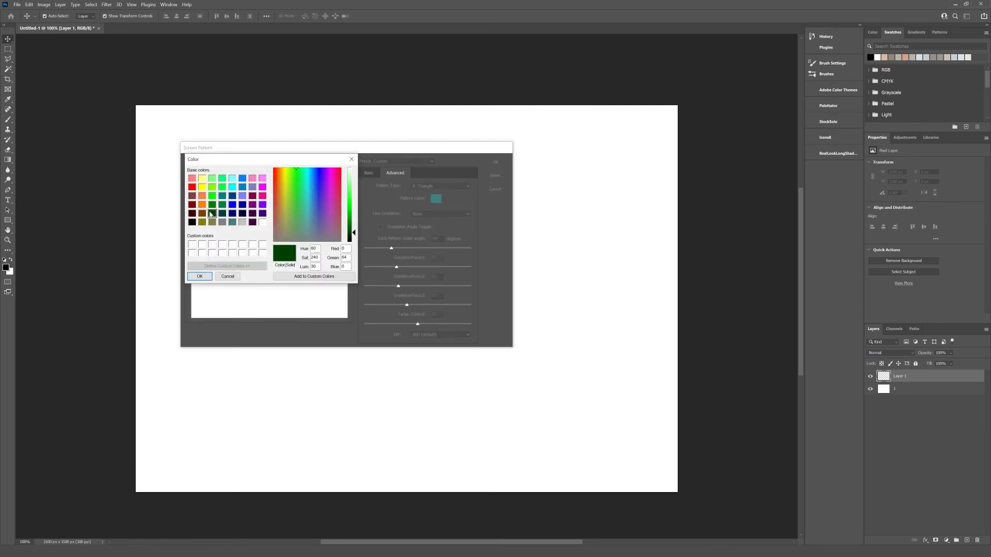
{"action": "left_click", "coordinate": [223, 205]}
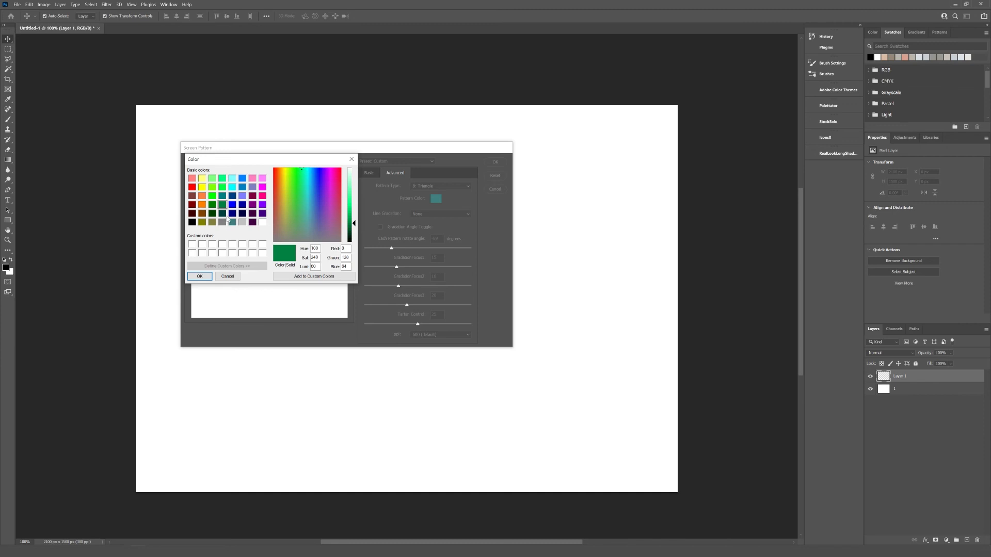
{"action": "left_click", "coordinate": [242, 213]}
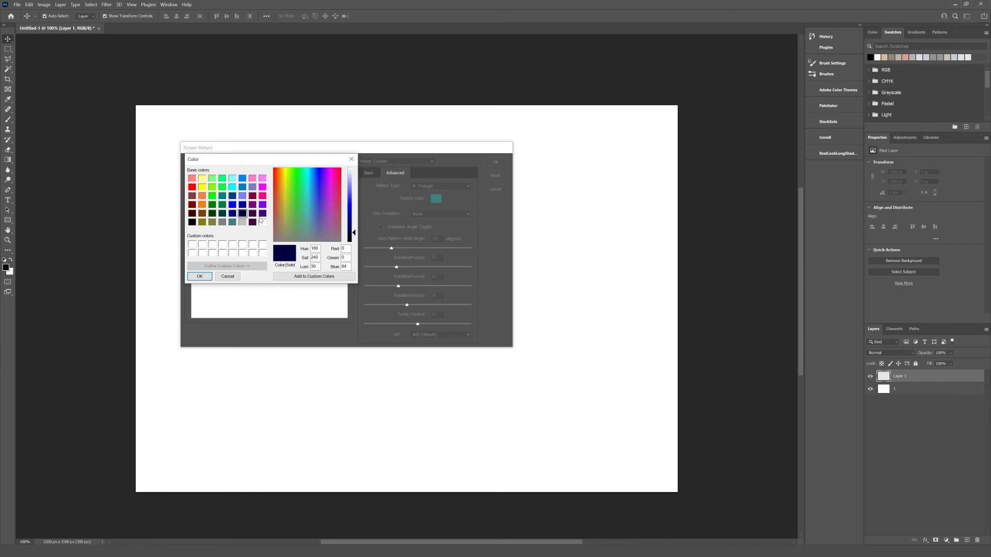
{"action": "left_click", "coordinate": [232, 222]}
{"action": "left_click", "coordinate": [224, 223]}
{"action": "left_click", "coordinate": [212, 222]}
{"action": "left_click", "coordinate": [199, 276]}
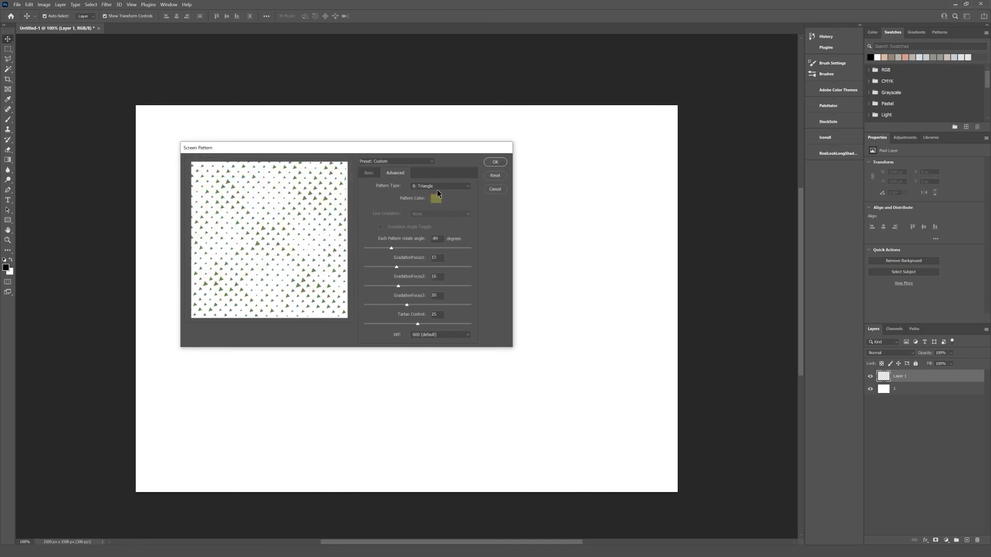
Try the Circle, Star, Cross, Lines and Square pattern types in the screen pattern preview
{"action": "left_click", "coordinate": [438, 187]}
{"action": "left_click", "coordinate": [438, 194]}
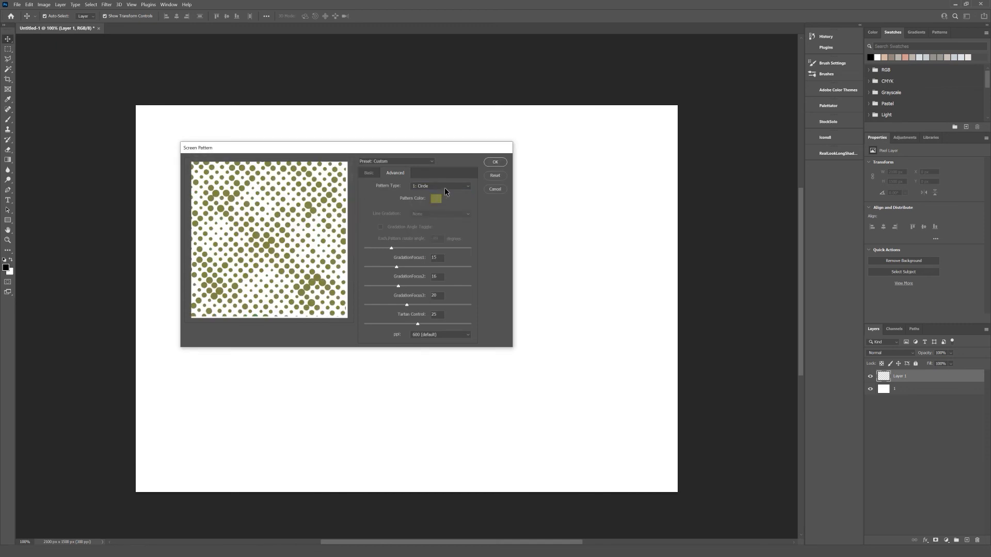
{"action": "left_click", "coordinate": [445, 188]}
{"action": "left_click", "coordinate": [442, 206]}
{"action": "left_click", "coordinate": [448, 188]}
{"action": "left_click", "coordinate": [438, 230]}
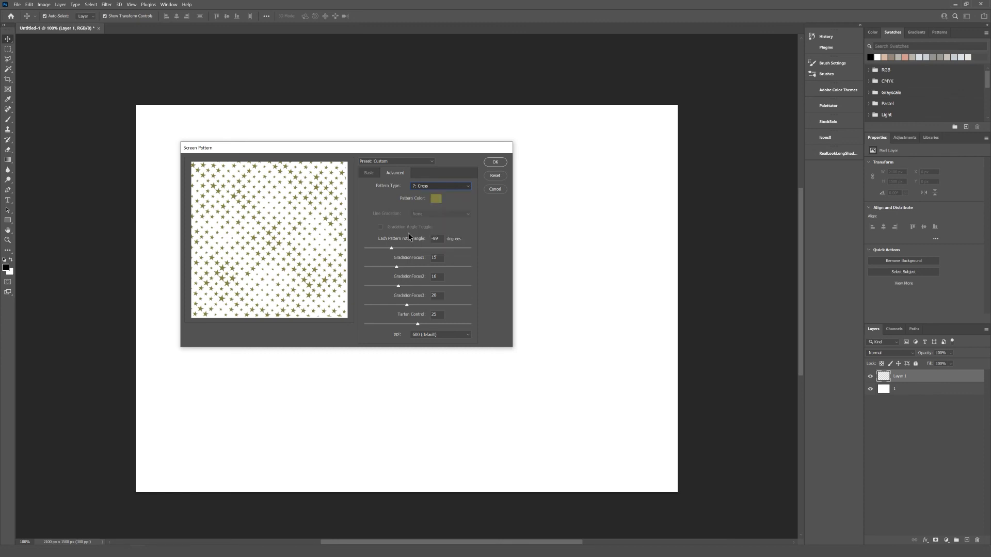
{"action": "left_click", "coordinate": [447, 185]}
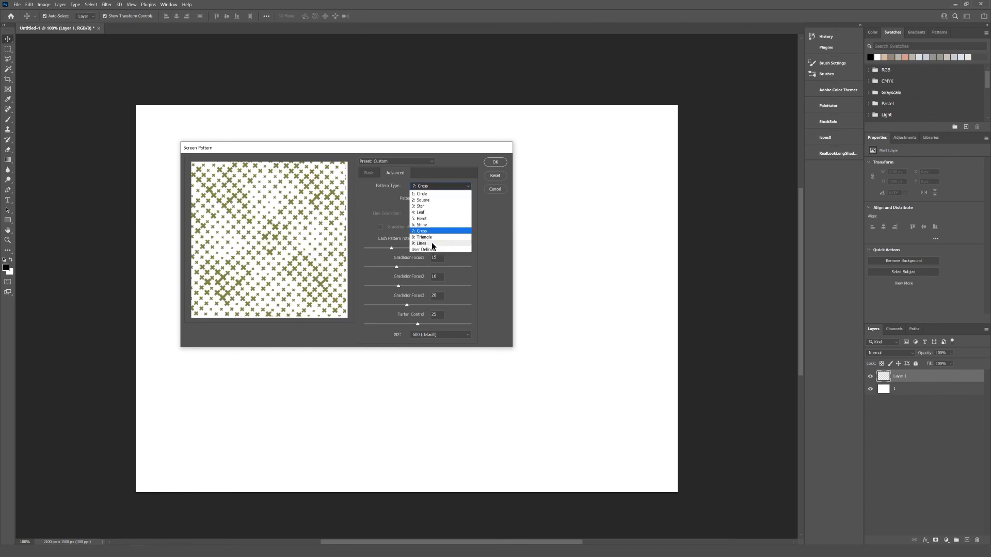
{"action": "left_click", "coordinate": [436, 244]}
{"action": "left_click", "coordinate": [437, 185]}
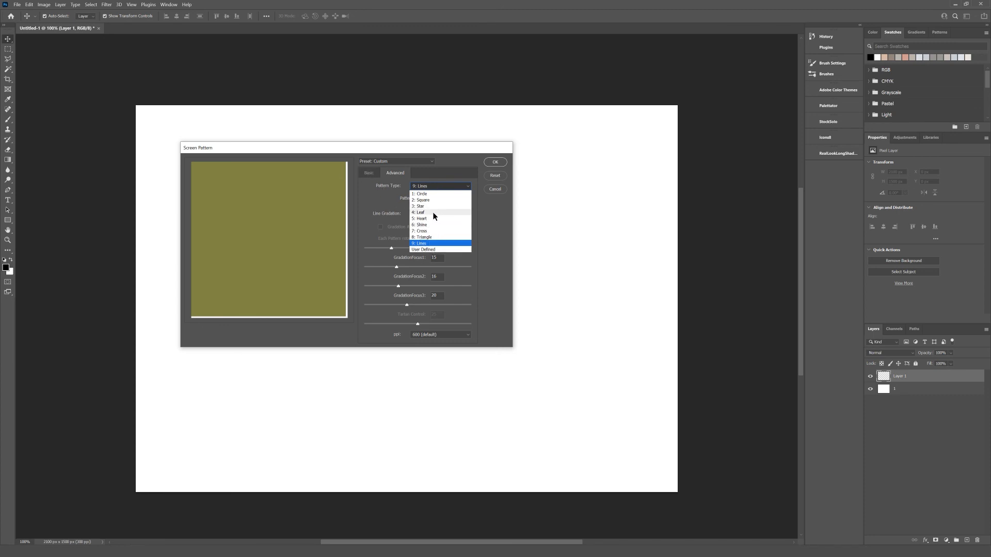
{"action": "left_click", "coordinate": [438, 199]}
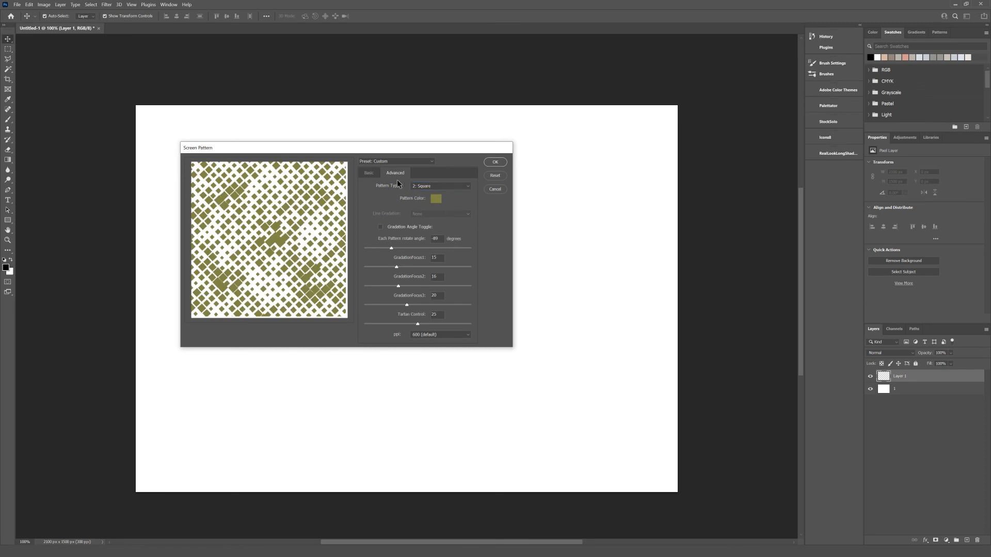
Set the pattern scales to 0.24 and 0.14, the patterns per inch to 13 and 11, and the rotation angle to -138 degrees
{"action": "left_click", "coordinate": [374, 175]}
{"action": "left_click", "coordinate": [392, 209]}
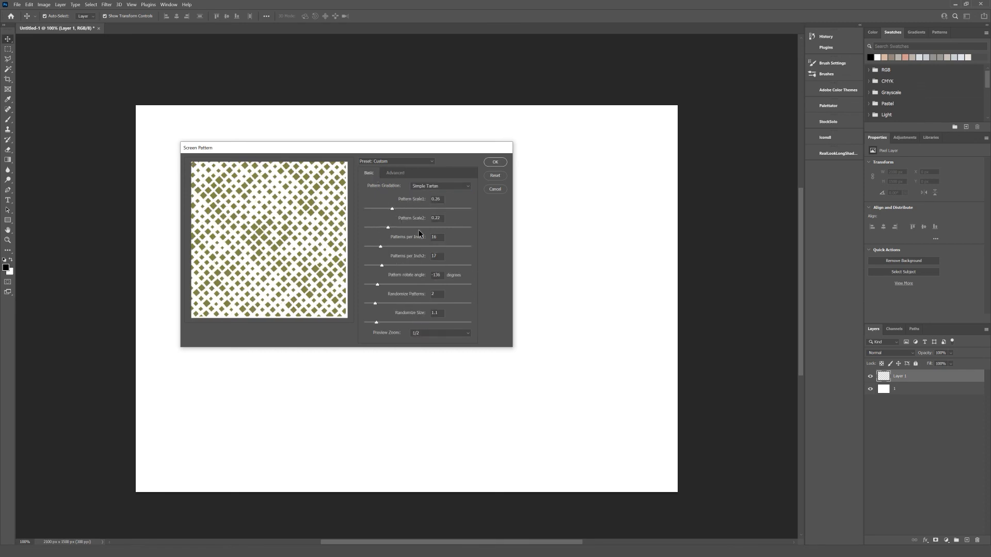
{"action": "left_click_drag", "start_coordinate": [389, 227], "coordinate": [395, 209]}
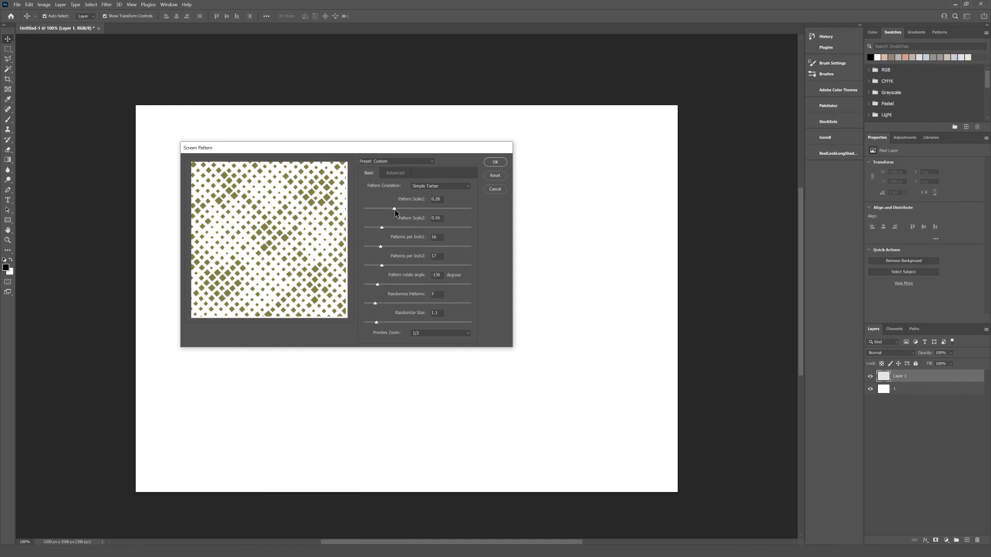
{"action": "left_click_drag", "start_coordinate": [392, 208], "coordinate": [379, 227]}
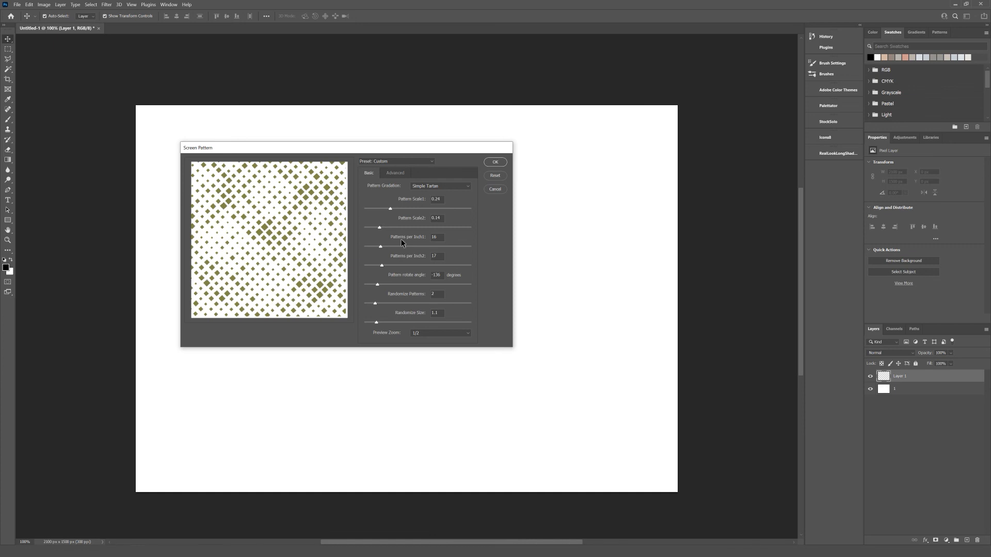
{"action": "mouse_move", "coordinate": [380, 246]}
{"action": "left_mouse_down"}
{"action": "mouse_move", "coordinate": [376, 265]}
{"action": "mouse_move", "coordinate": [380, 247]}
{"action": "left_mouse_up"}
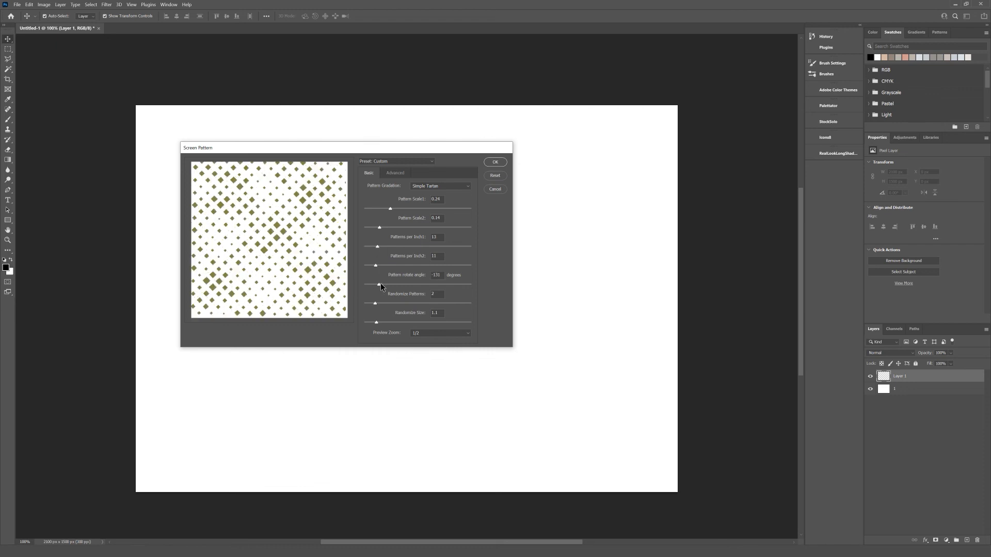
{"action": "left_click_drag", "start_coordinate": [377, 282], "coordinate": [377, 282]}
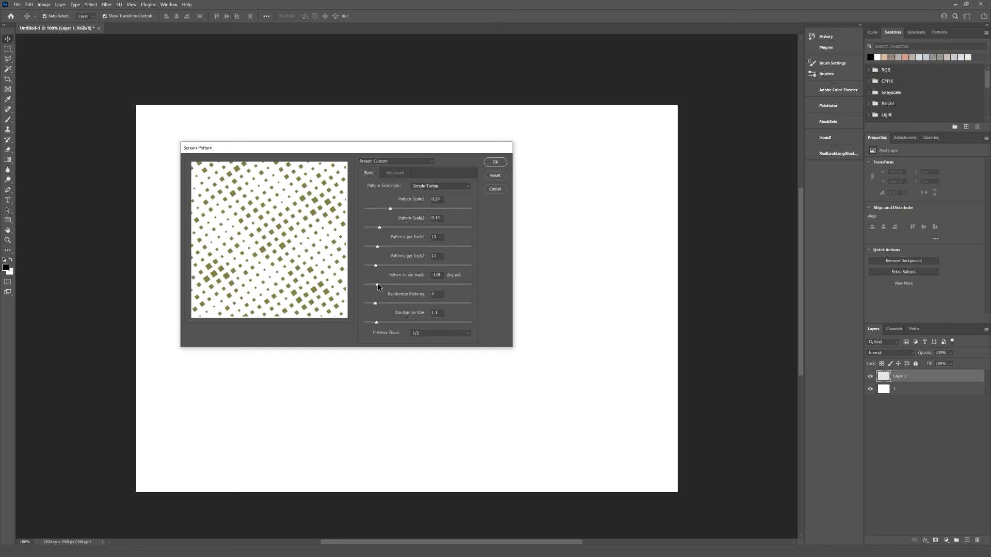
Try the Heart pattern type and switch the screen pattern to Triangle
{"action": "left_click", "coordinate": [405, 174]}
{"action": "left_click", "coordinate": [442, 188]}
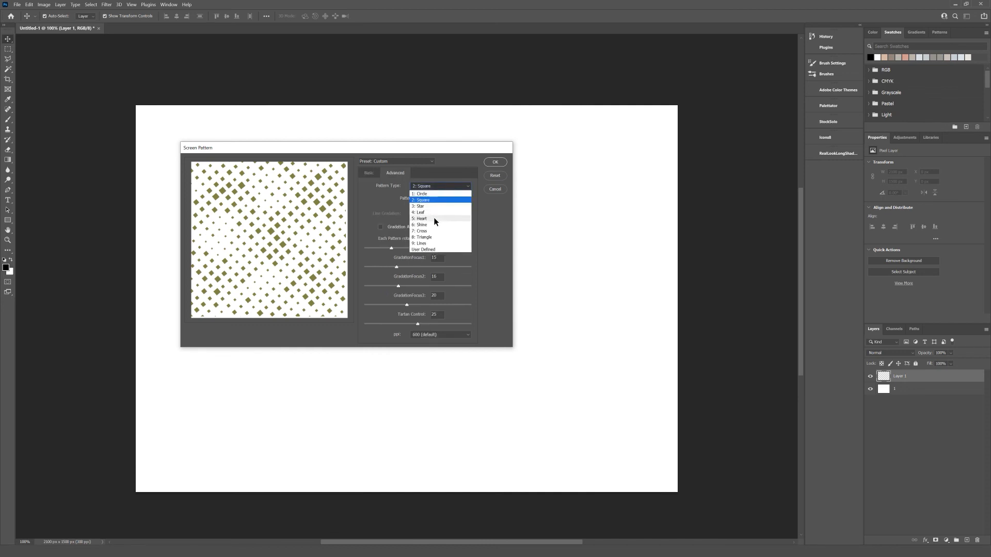
{"action": "left_click", "coordinate": [433, 218]}
{"action": "left_click", "coordinate": [436, 185]}
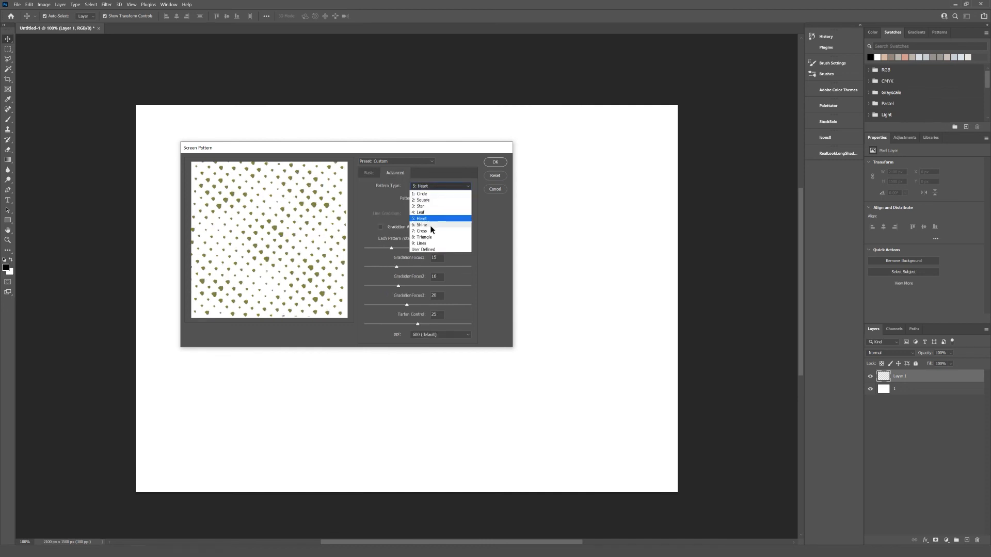
{"action": "left_click", "coordinate": [430, 236]}
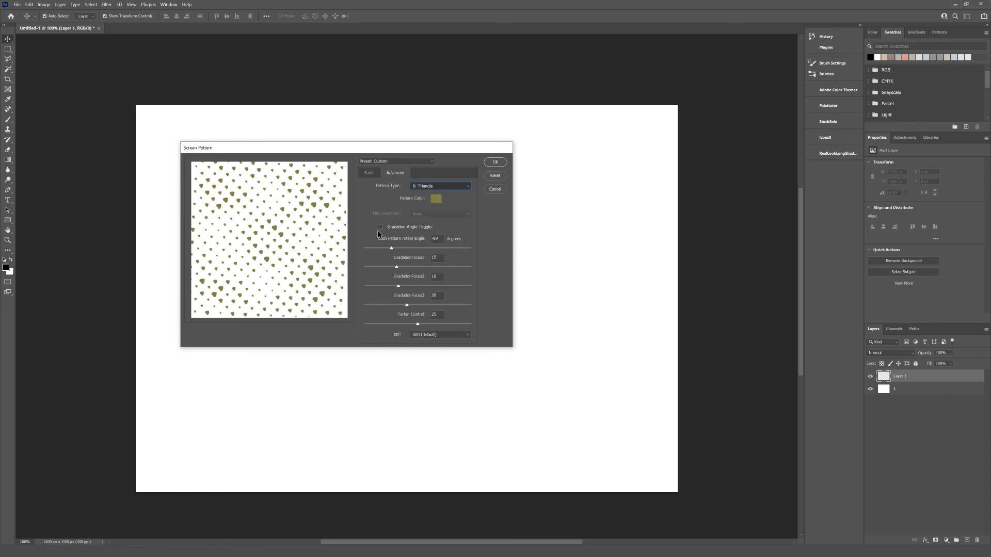
Set the pattern scales to 0.29 and 0.21, adjust the pattern and size randomization, and apply the fill to Layer 1
{"action": "left_click", "coordinate": [370, 175]}
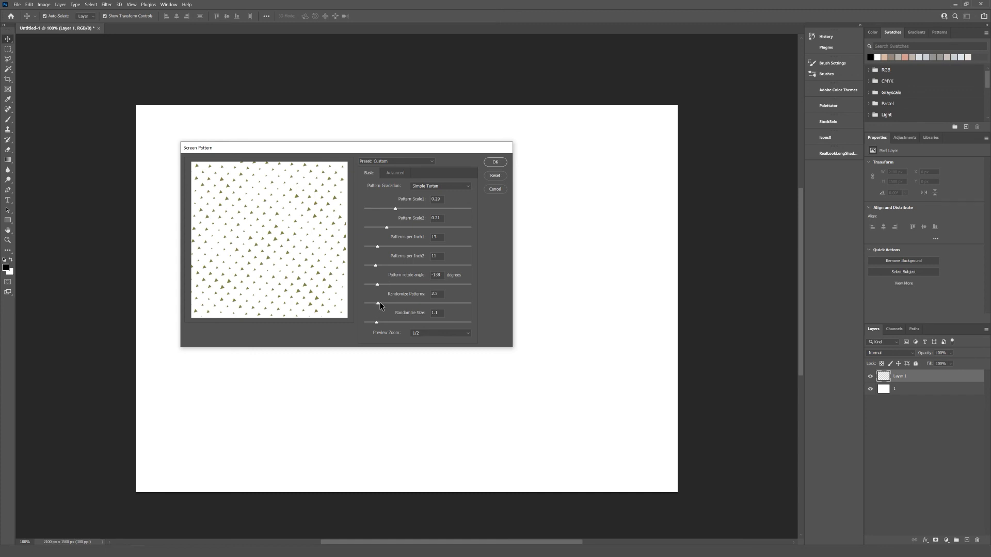
{"action": "left_click_drag", "start_coordinate": [383, 301], "coordinate": [383, 325]}
{"action": "left_click", "coordinate": [496, 164]}
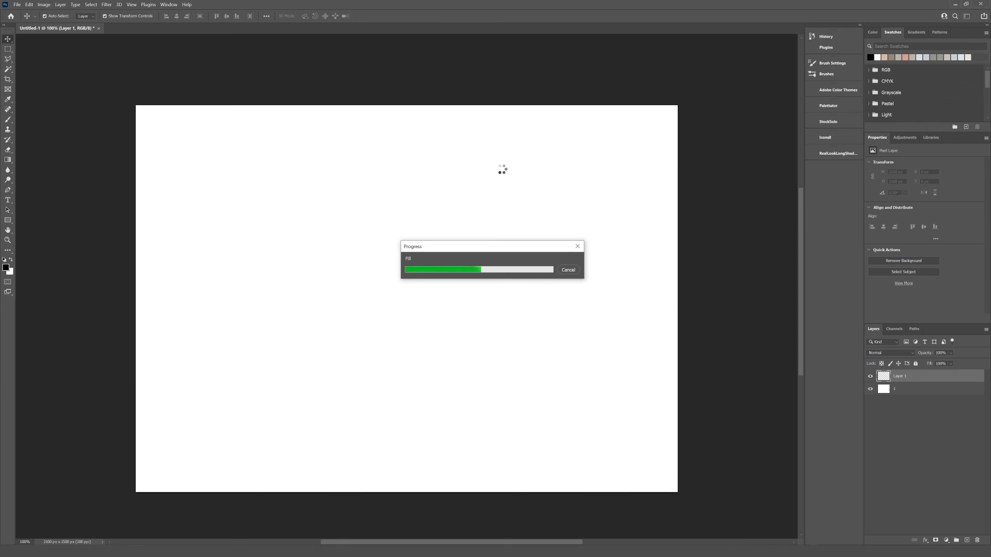